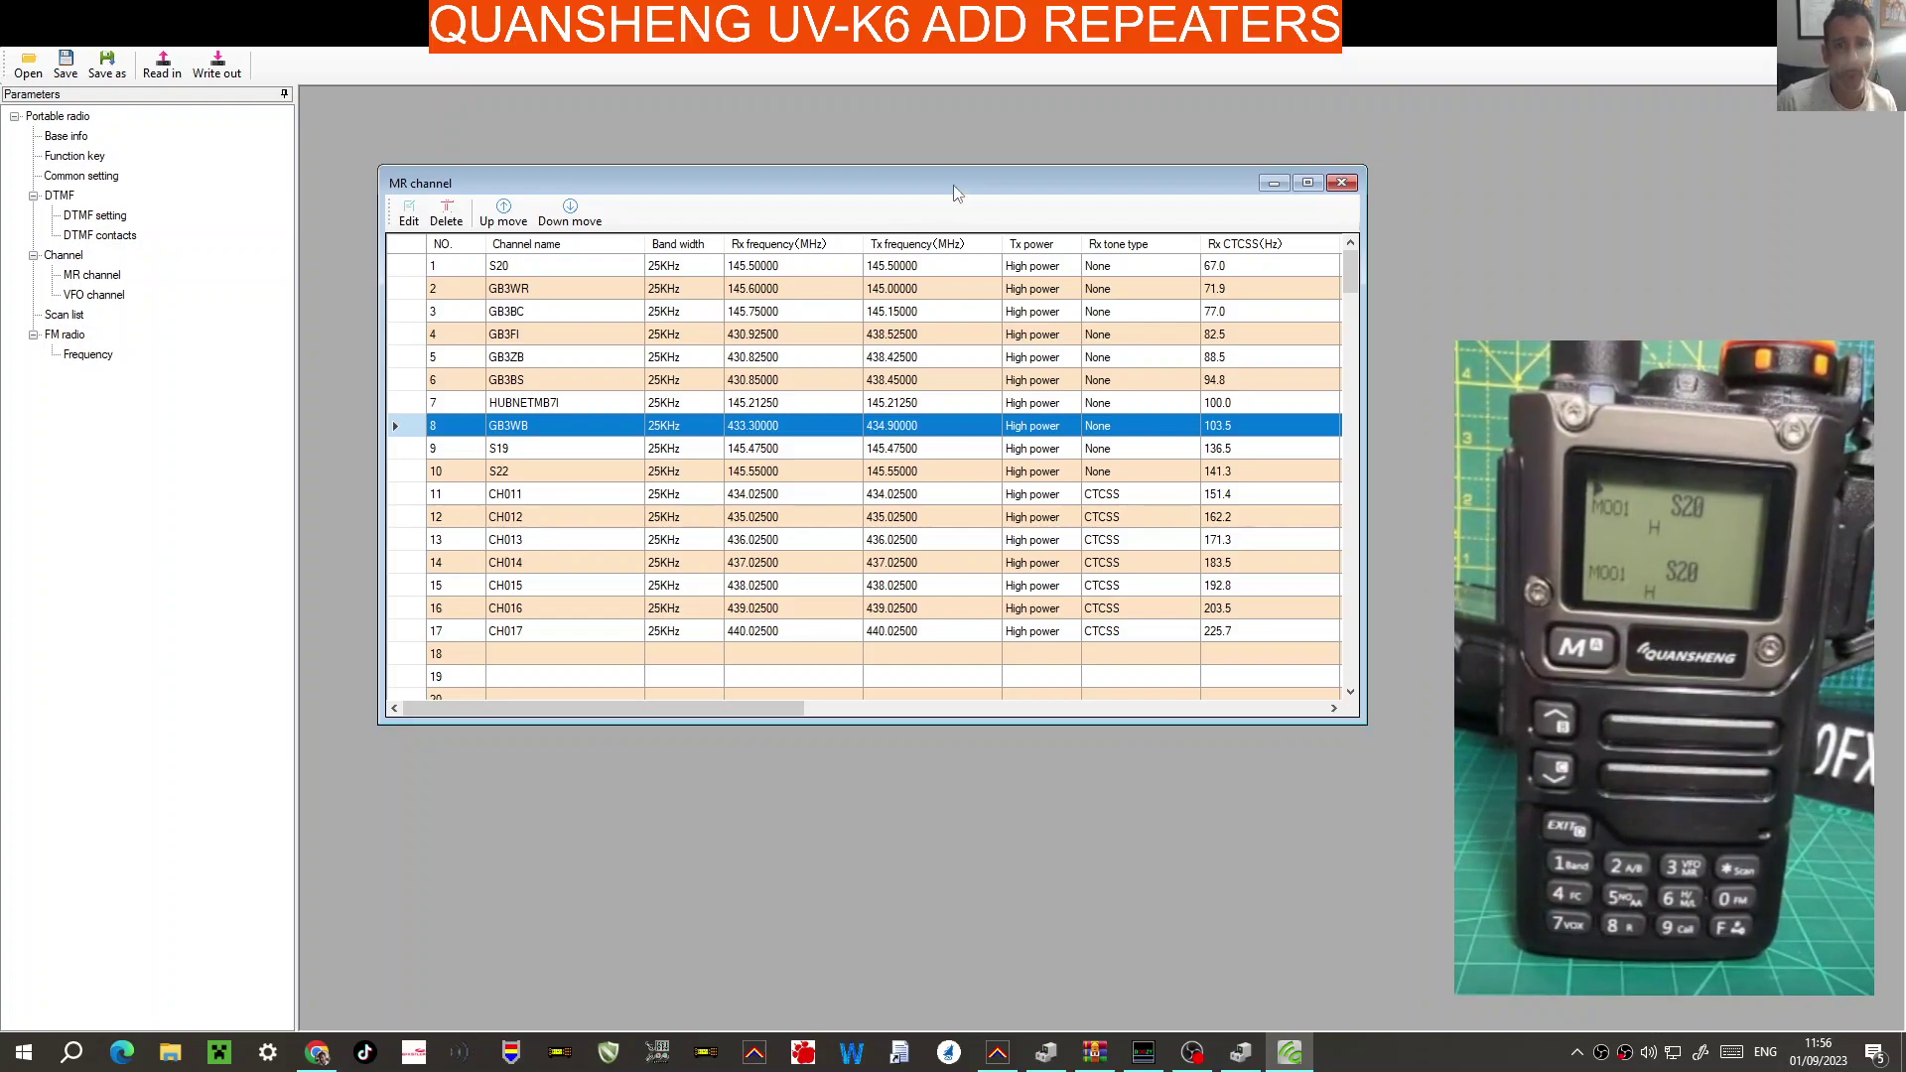
Move the MR channel window aside and select GB3WR in row 2 of the channel list.
drag(953, 186, 911, 263)
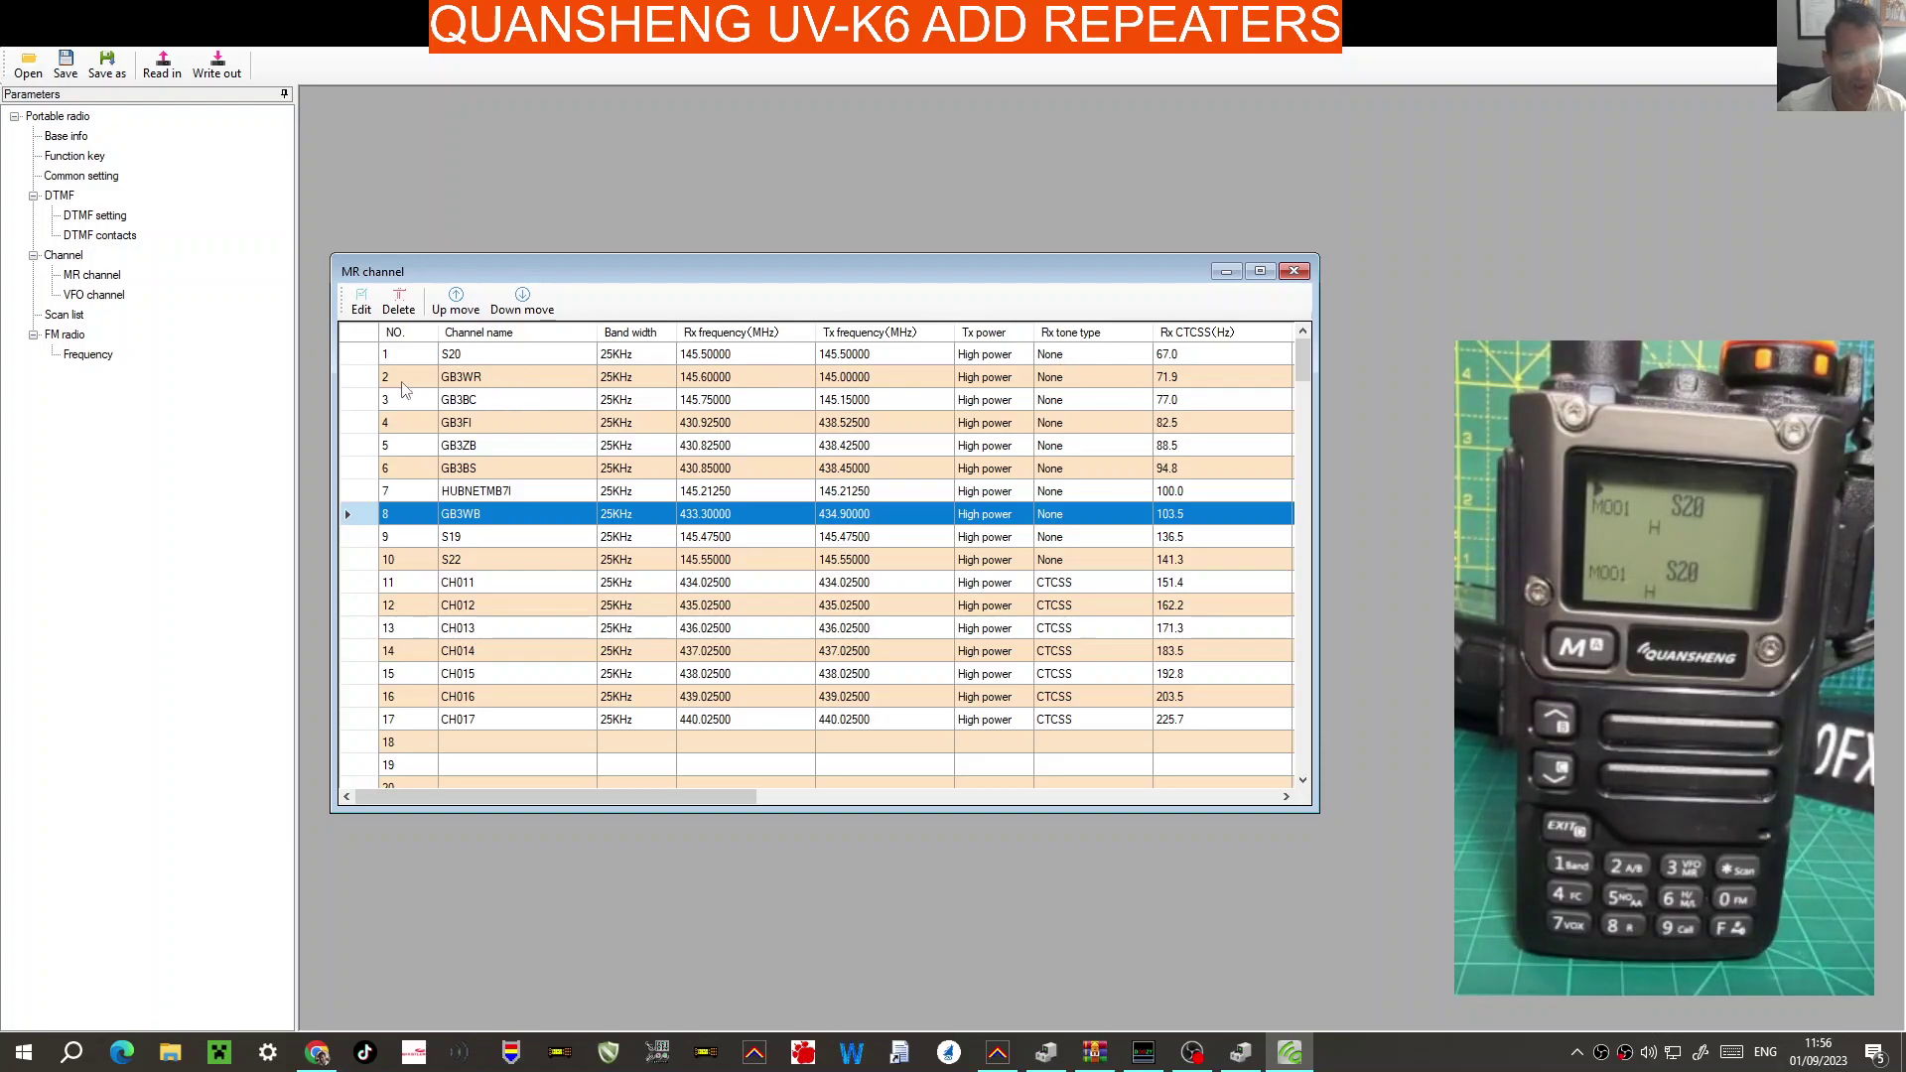
click(500, 386)
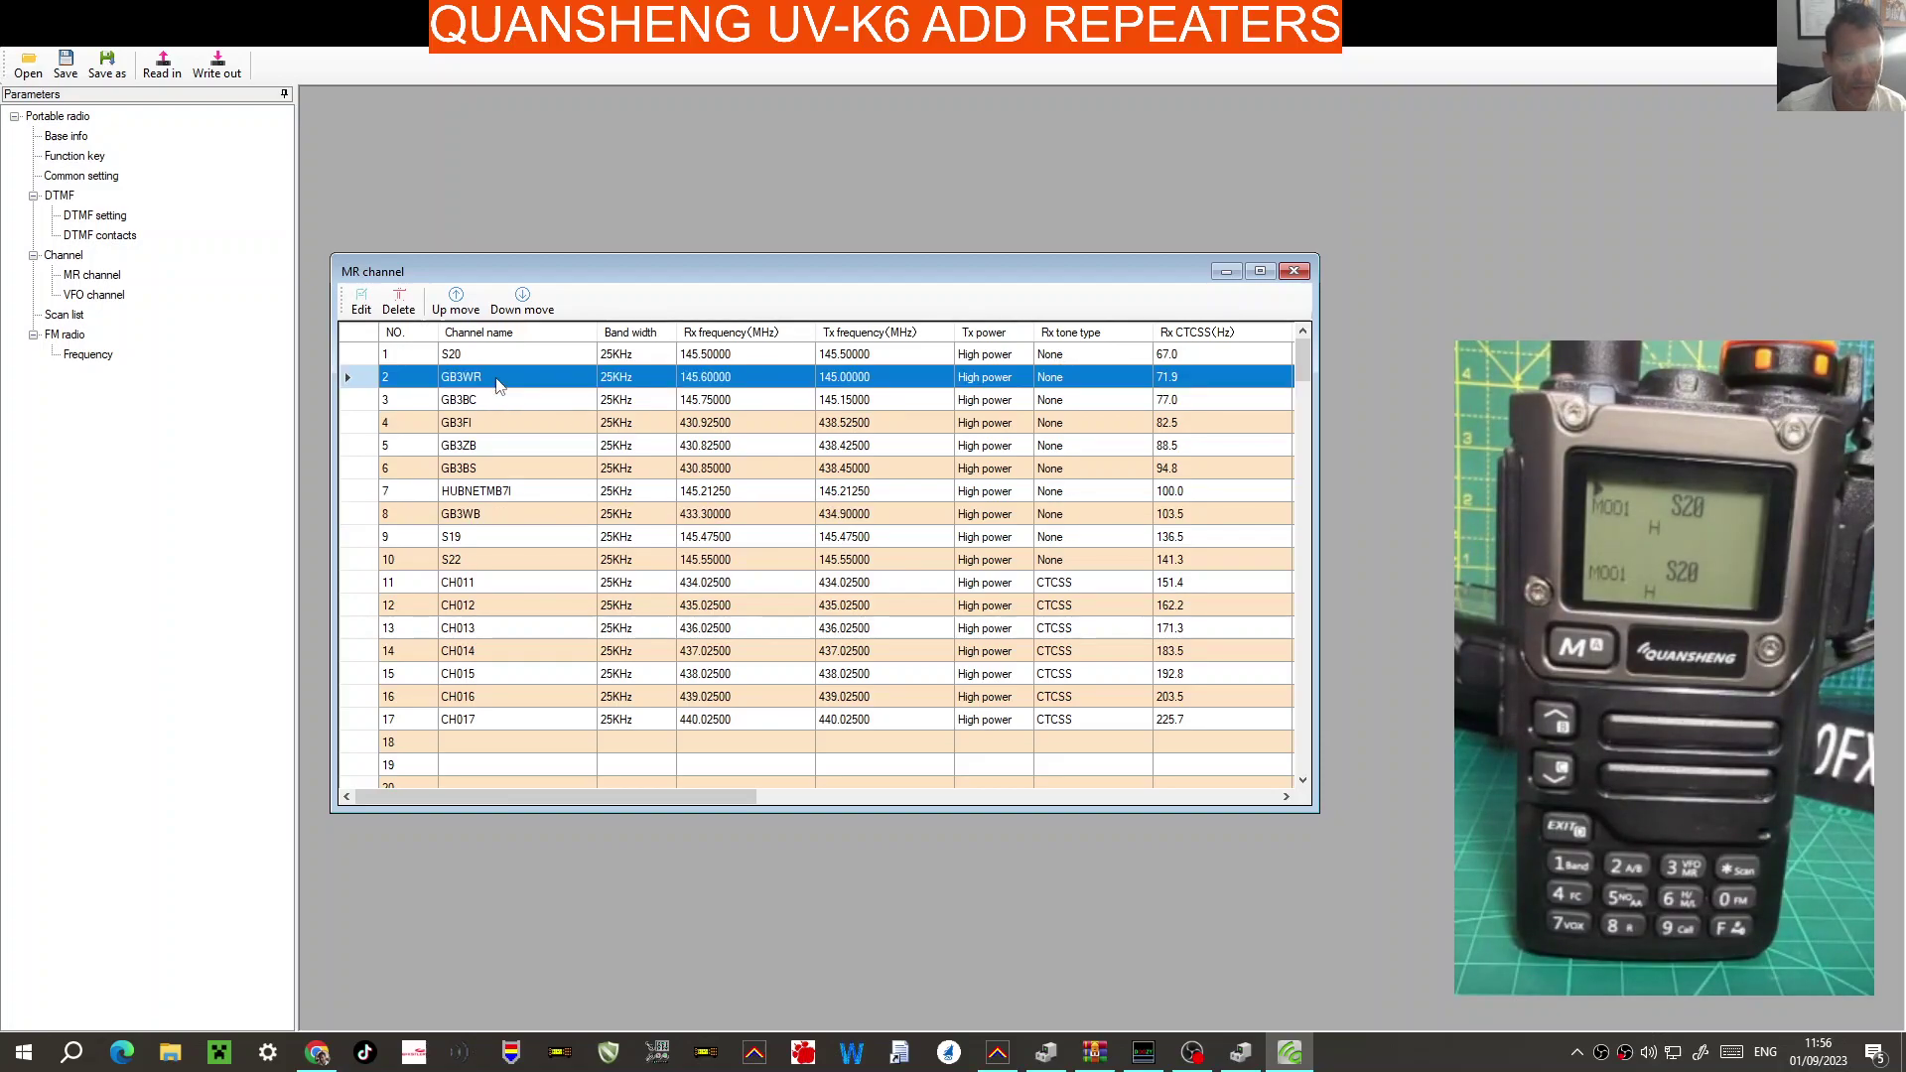
Open GB3WR's channel settings and check the 145.60000 receive and 145.00000 send frequencies.
double_click(500, 385)
drag(978, 327, 551, 300)
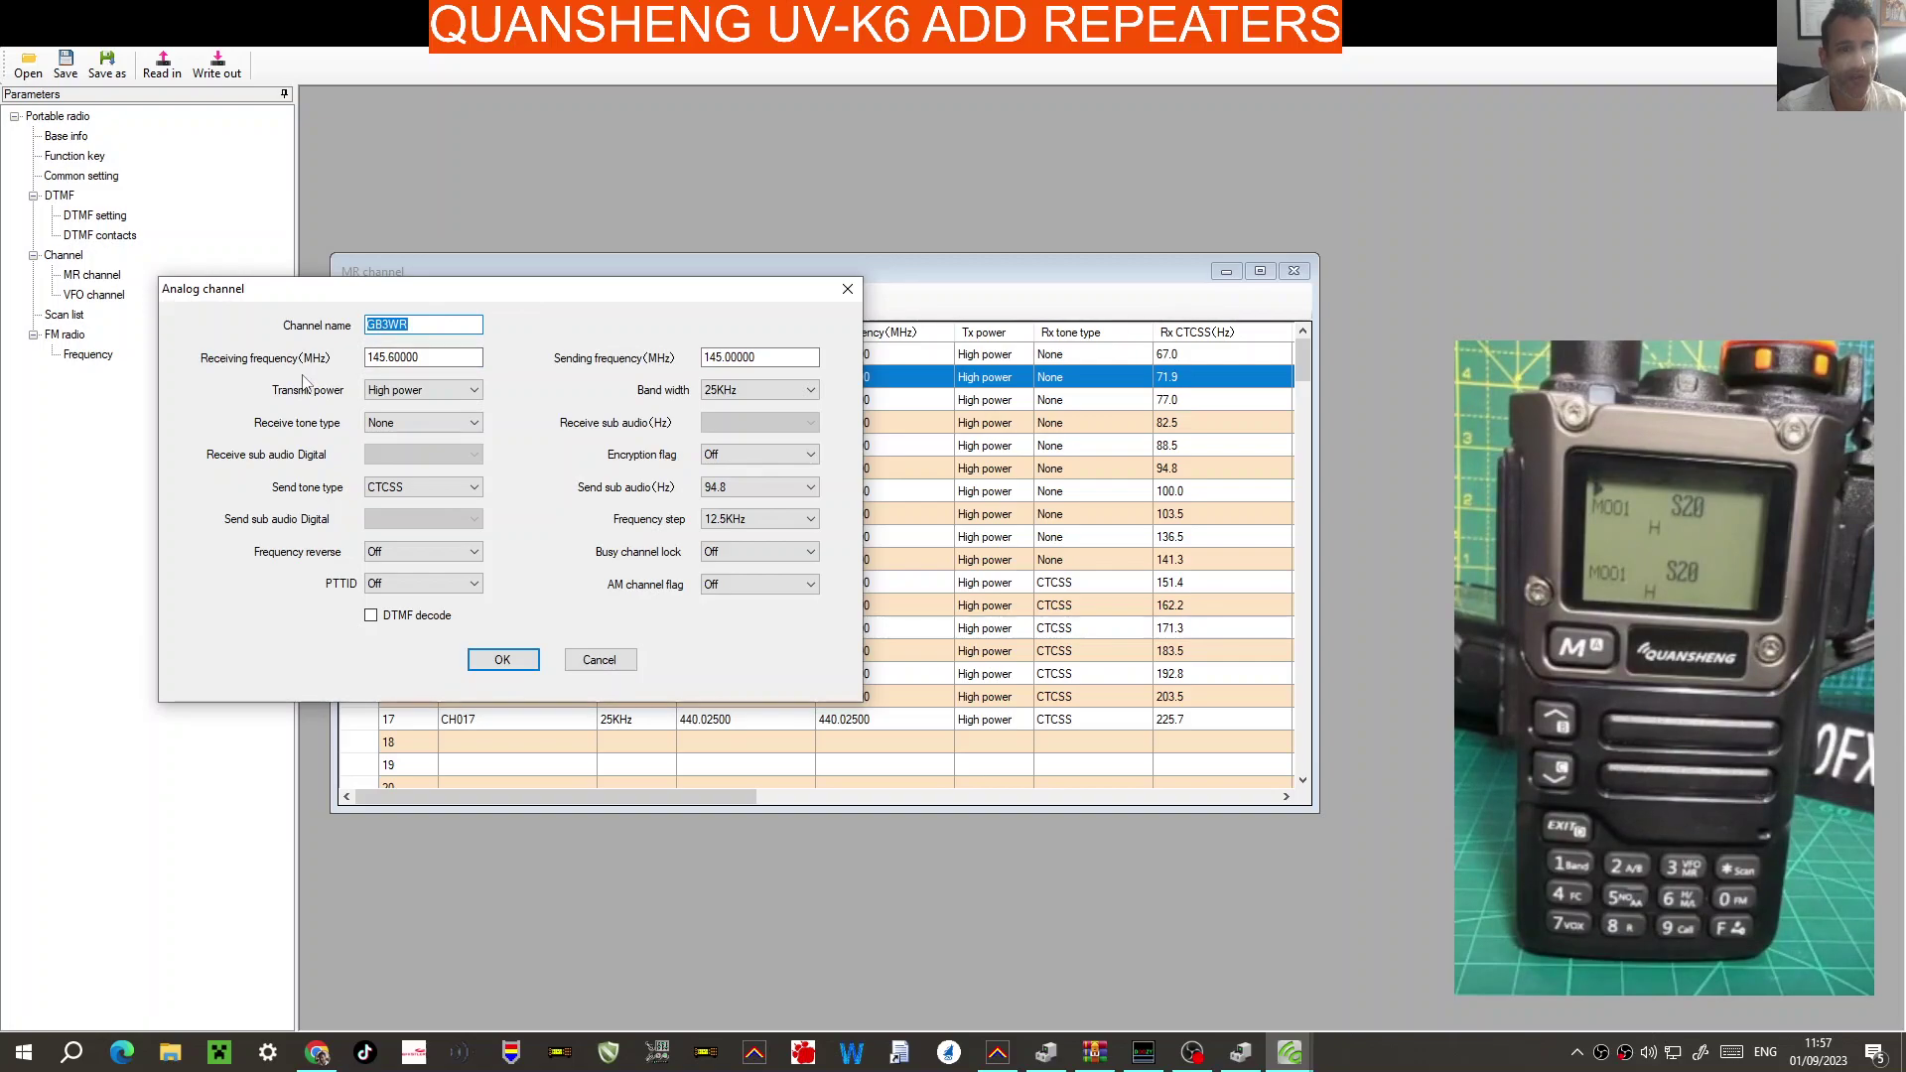
click(419, 359)
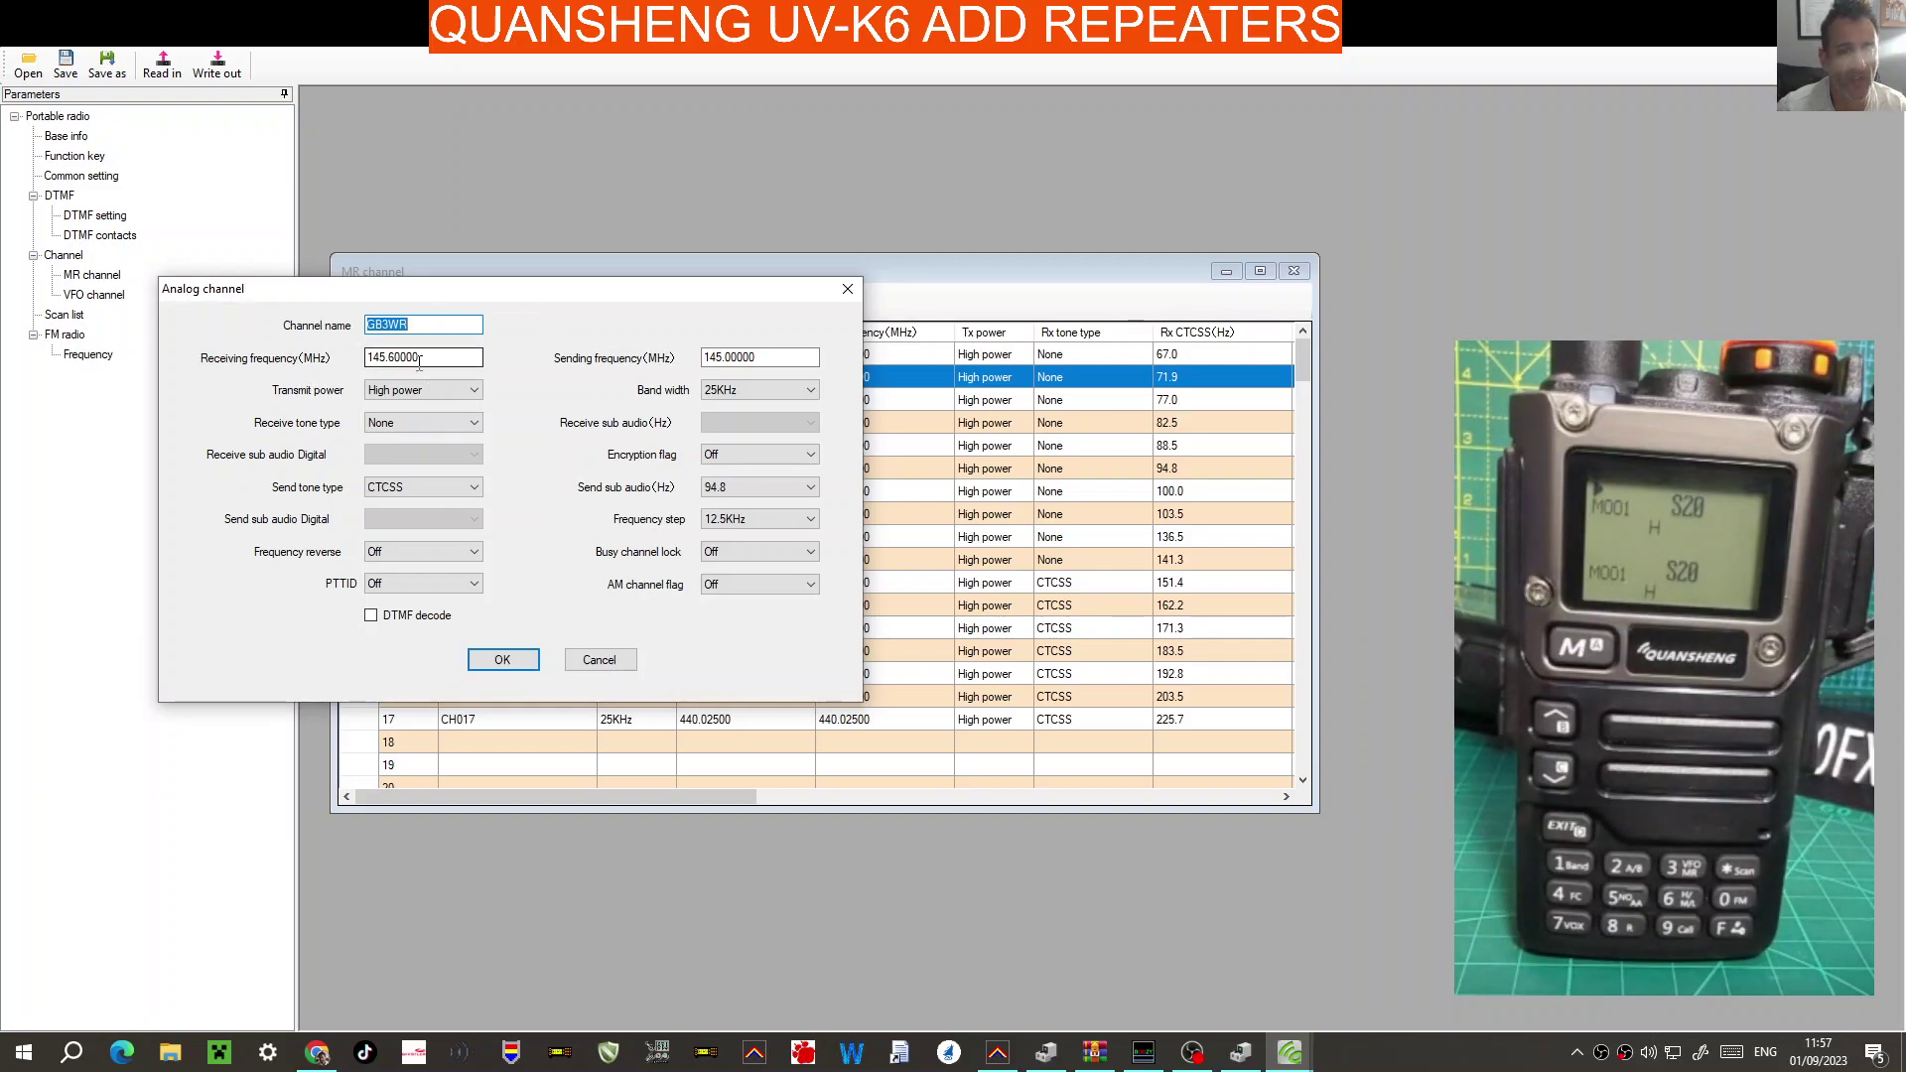
click(757, 358)
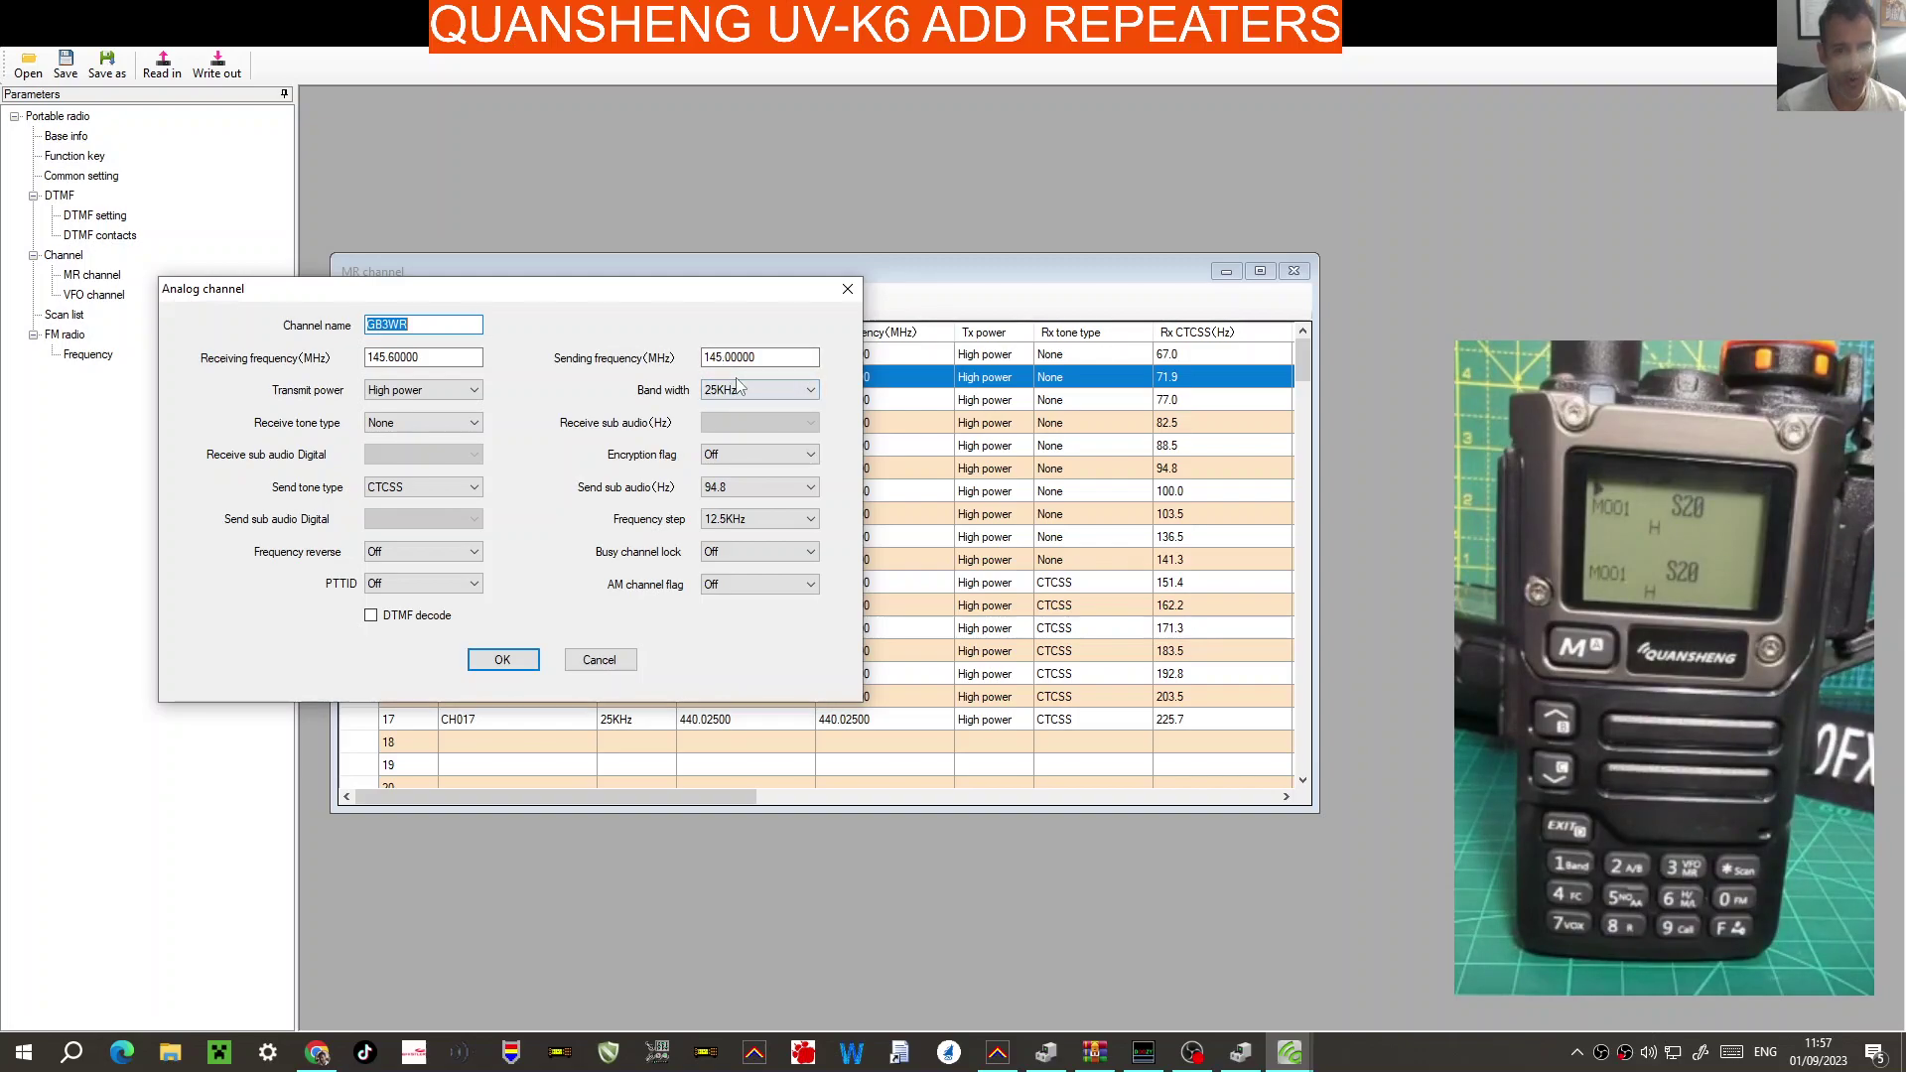
key(Tab)
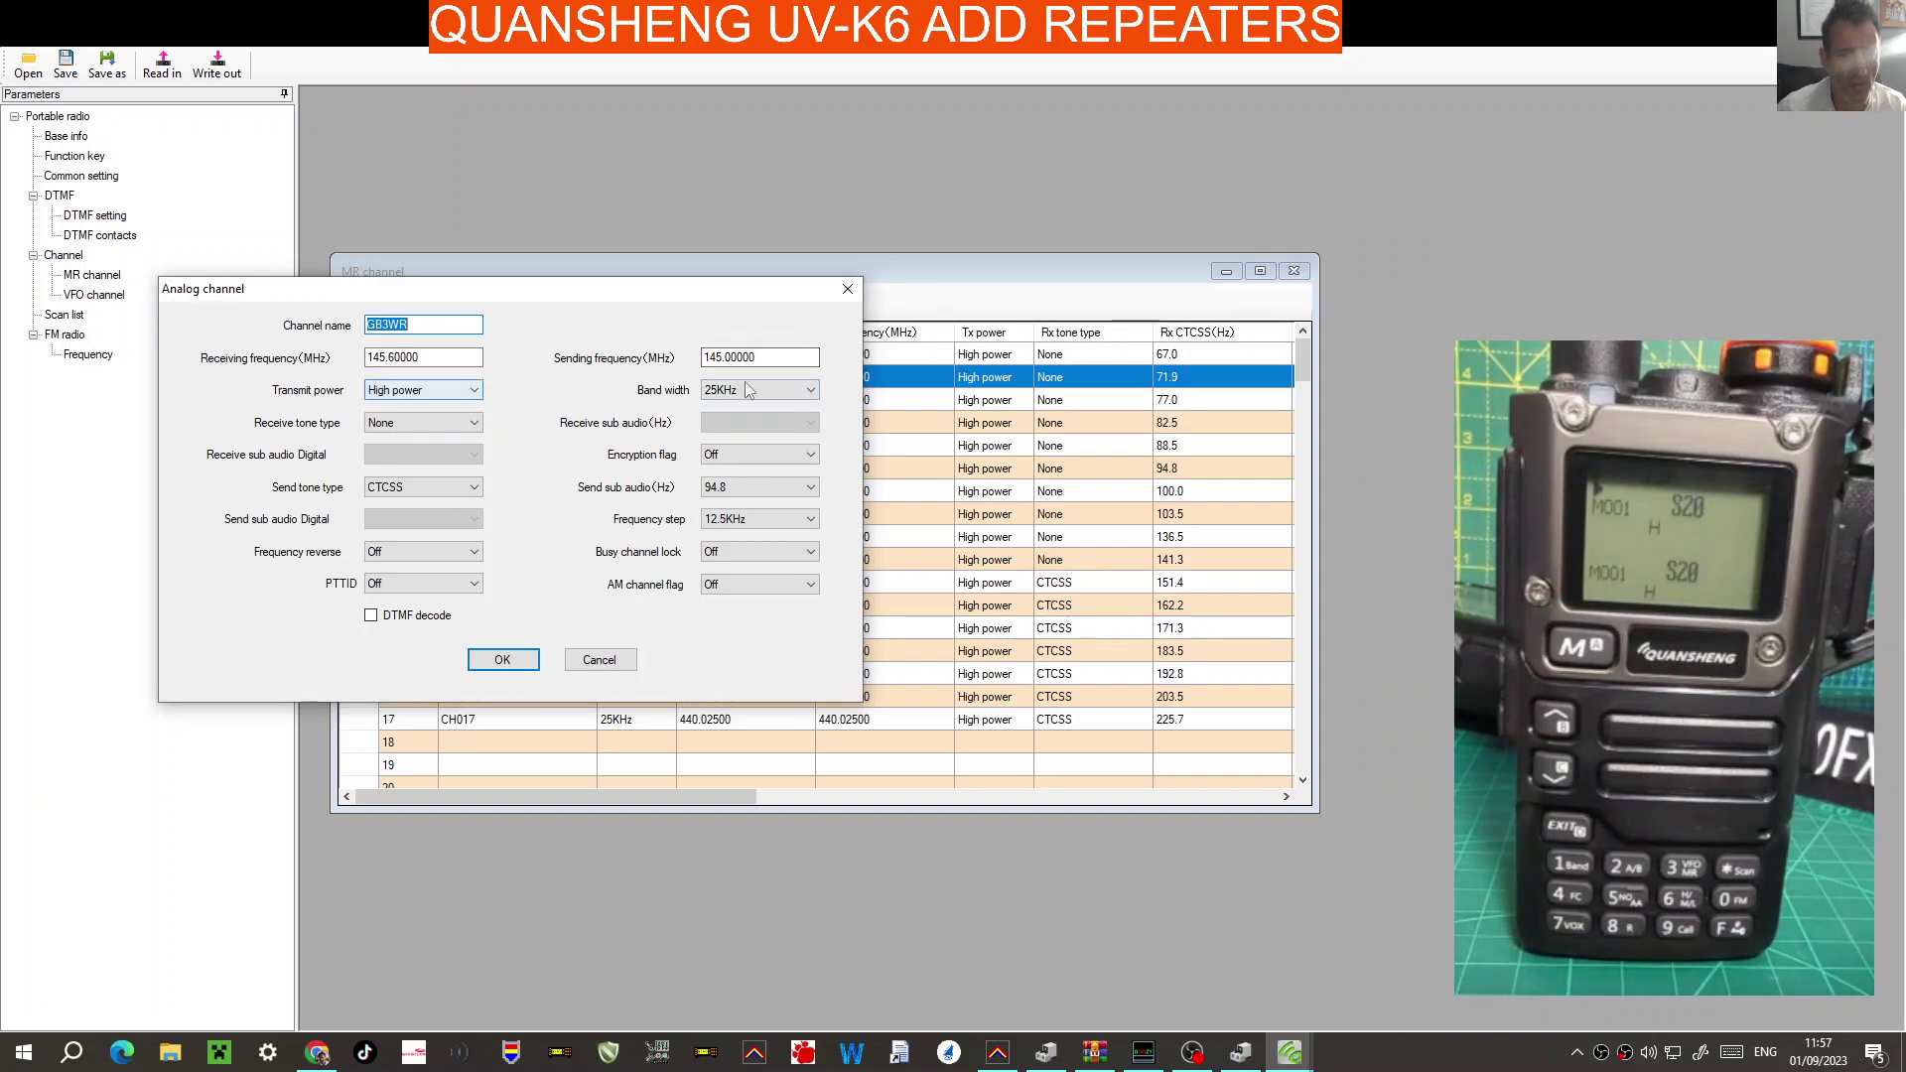
Confirm the receive tone stays None and the send tone is CTCSS 94.8.
click(475, 424)
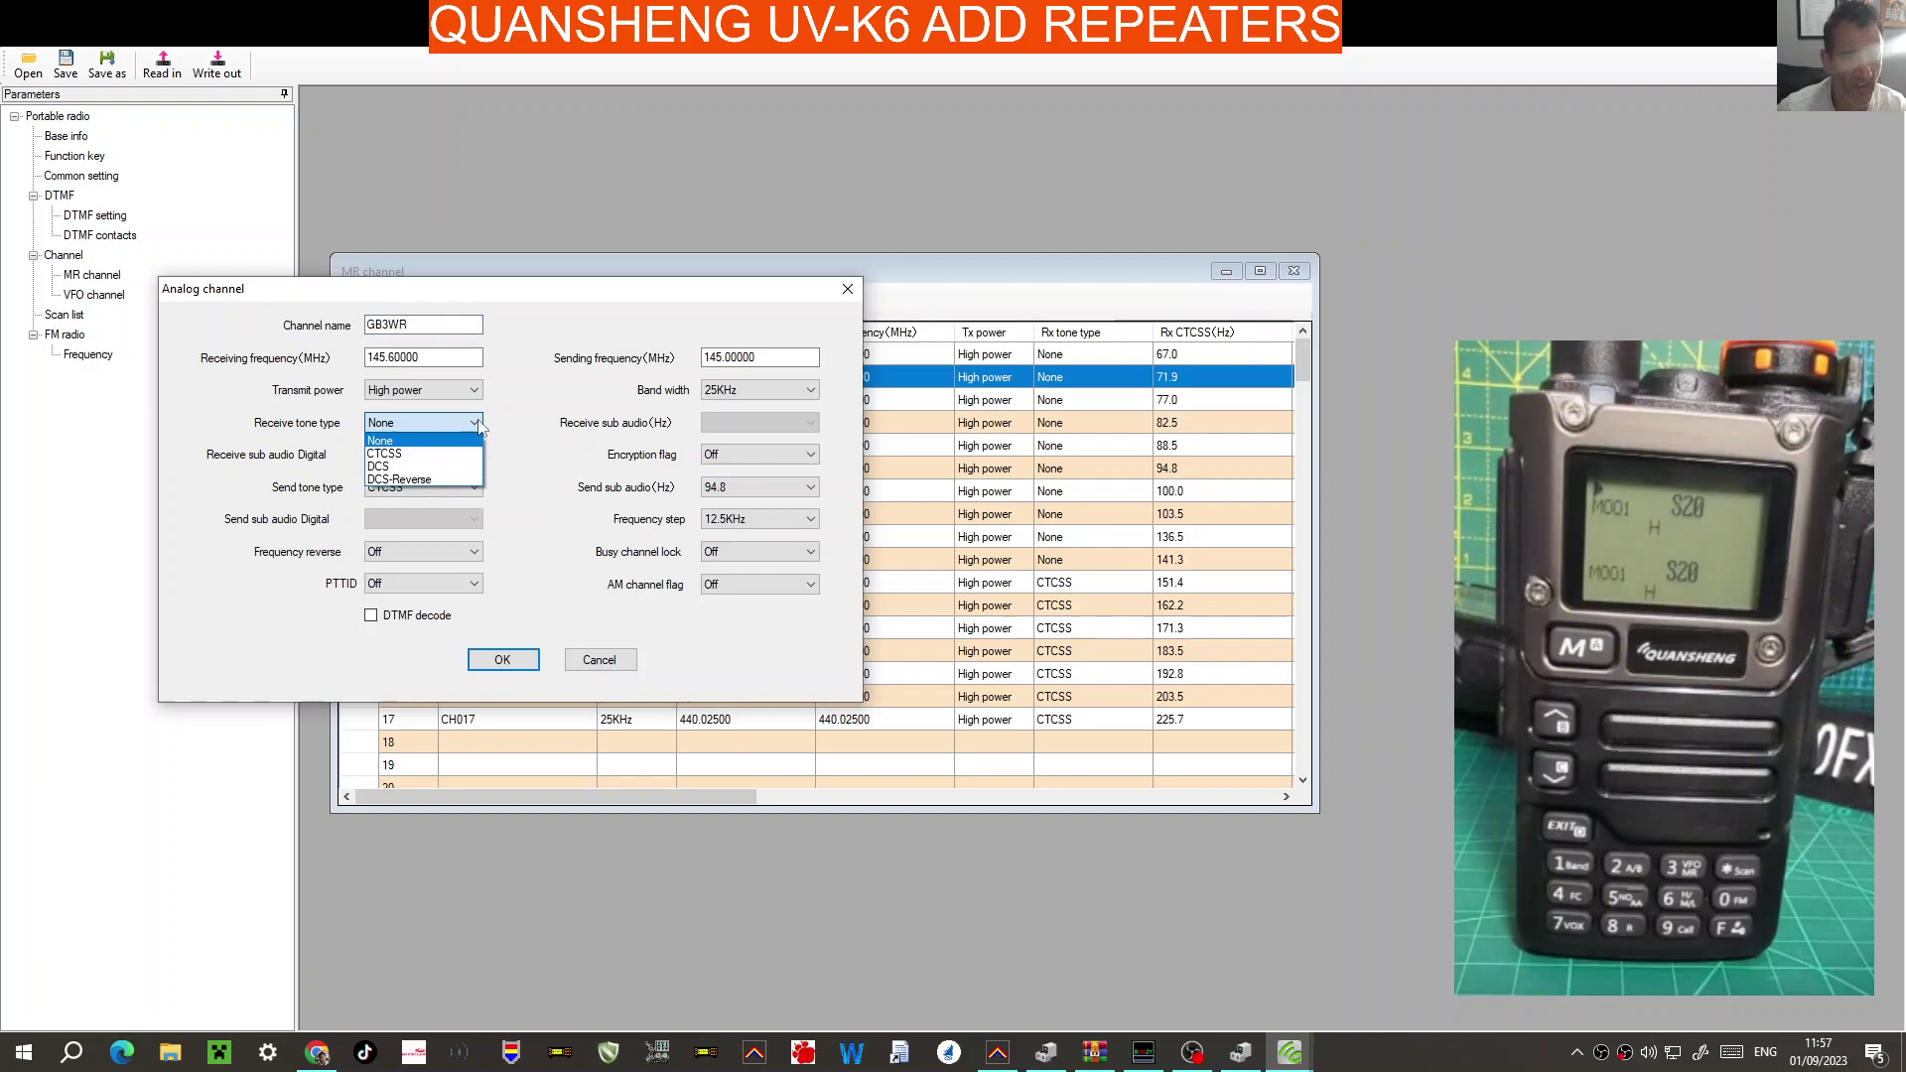
click(476, 424)
click(476, 425)
click(476, 425)
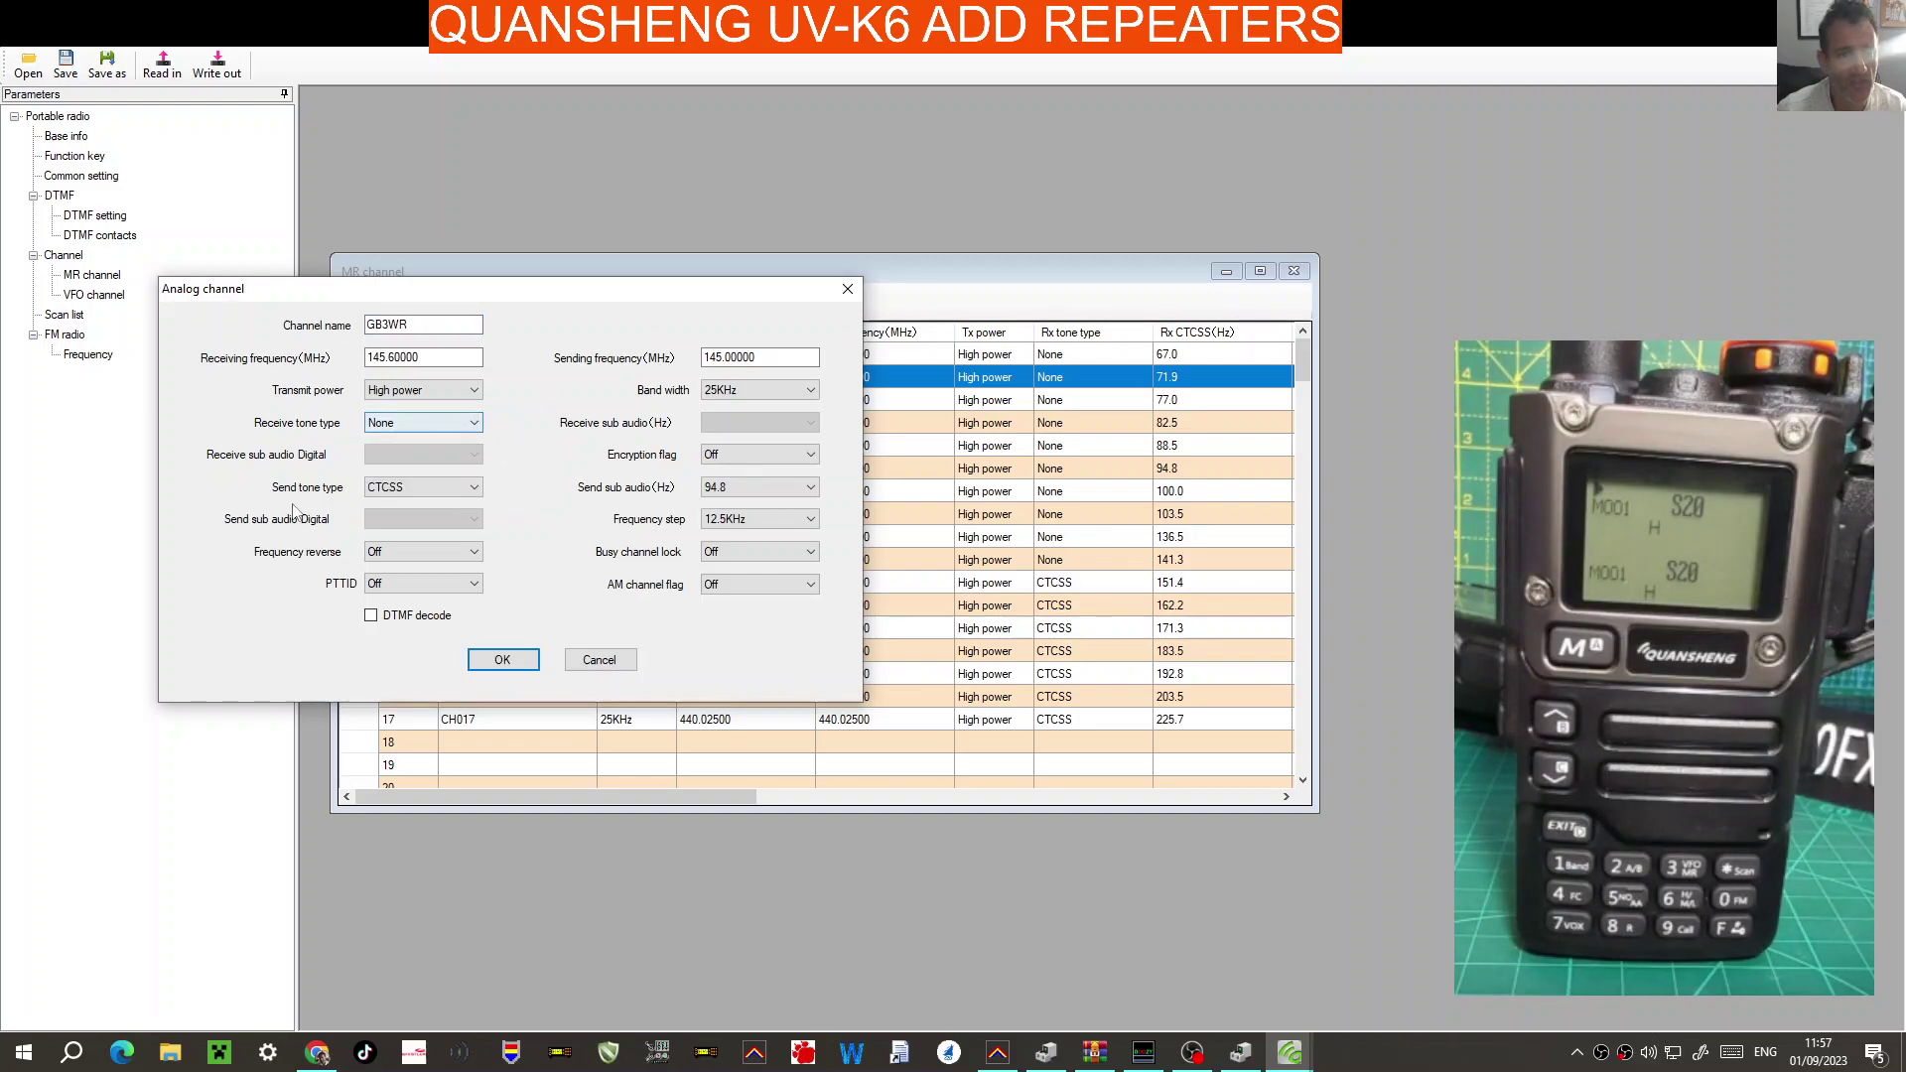
click(475, 488)
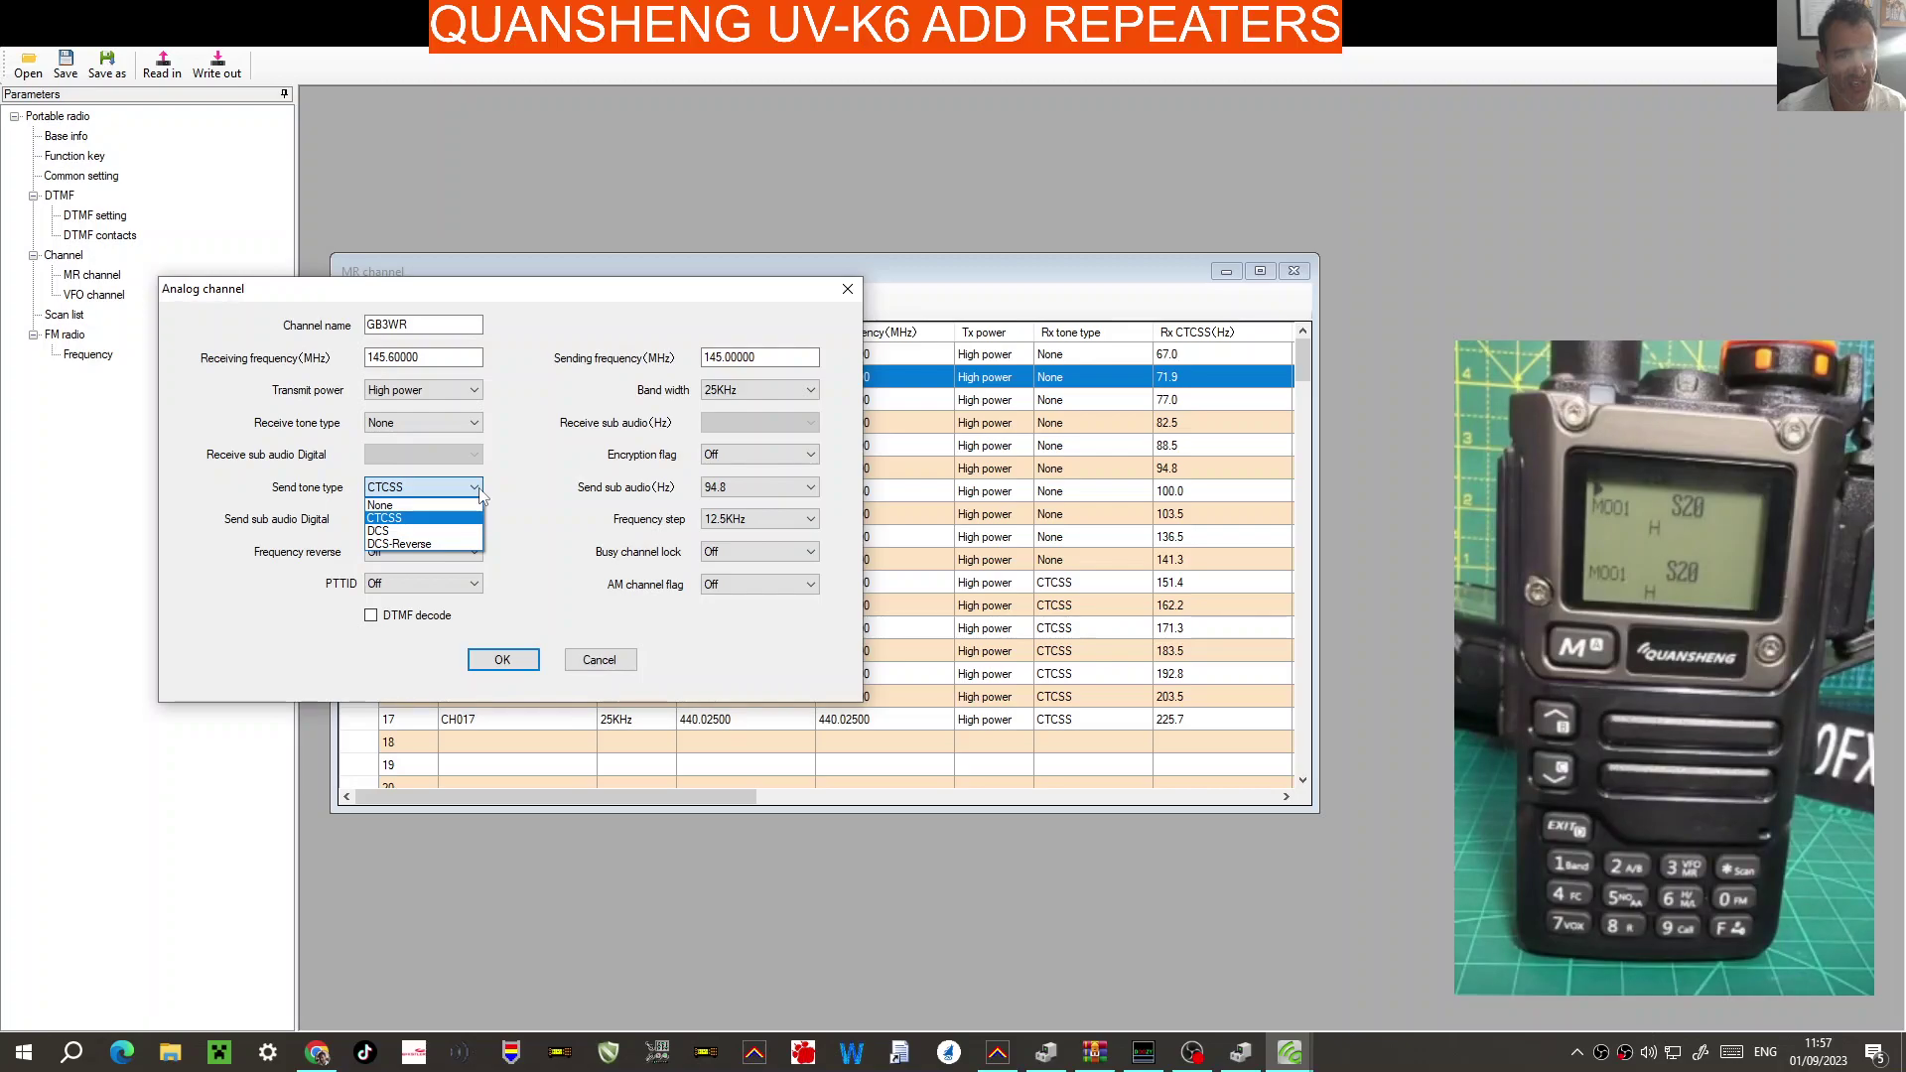
click(481, 496)
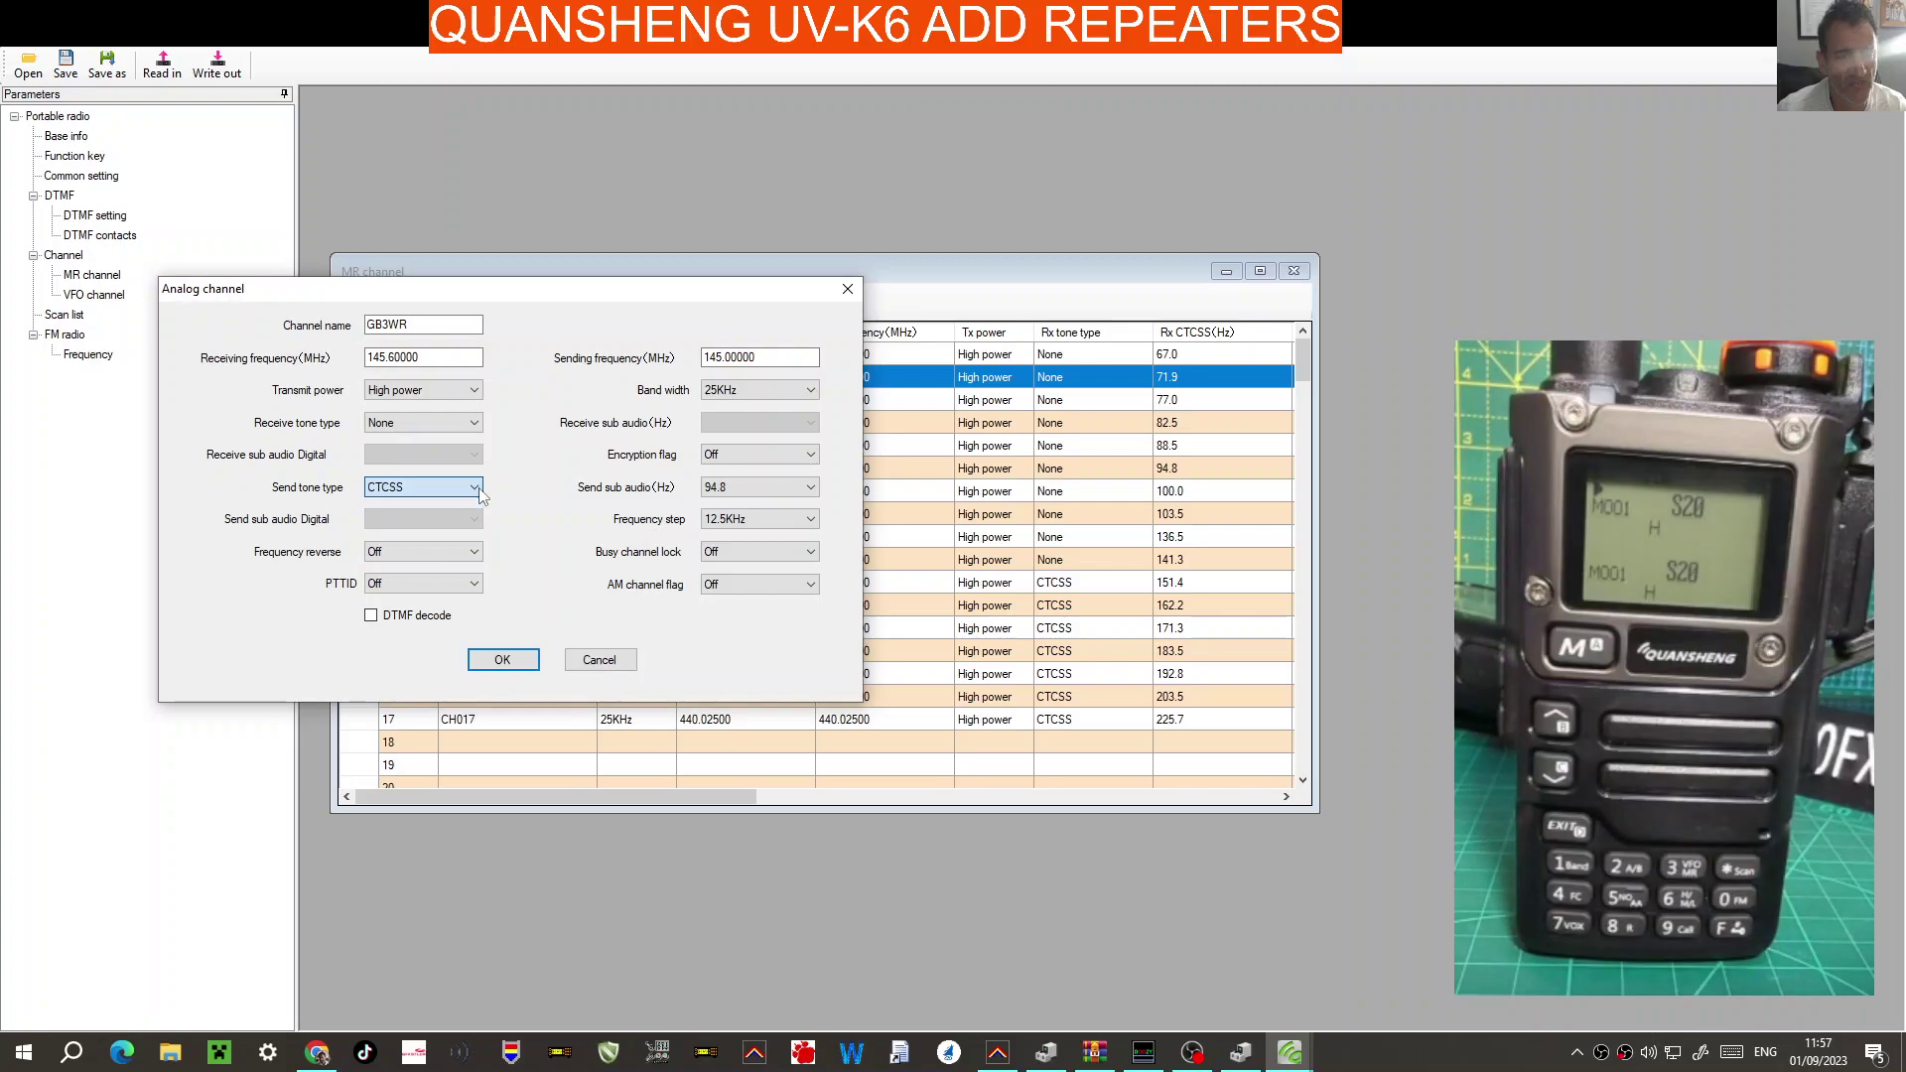
click(812, 487)
click(812, 502)
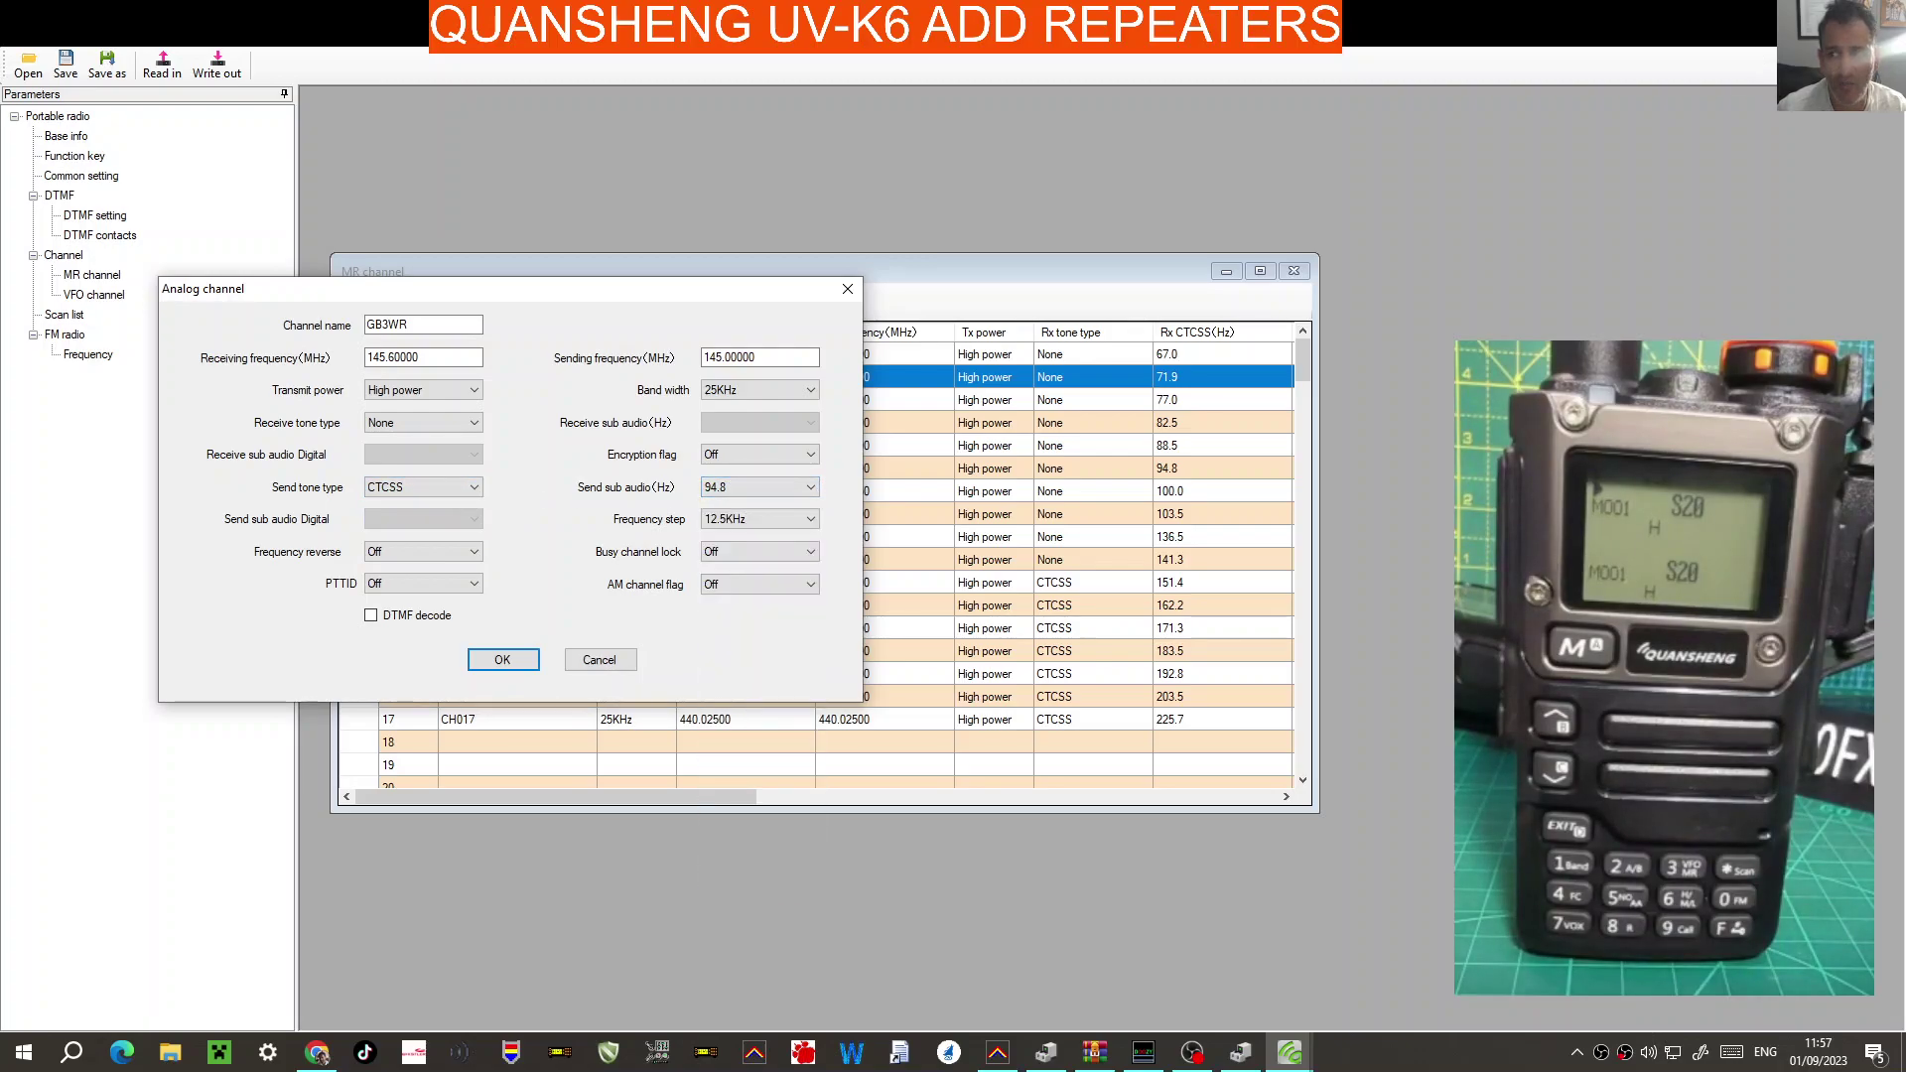
Confirm the GB3WR channel dialog with OK, leaving its values unchanged.
click(525, 662)
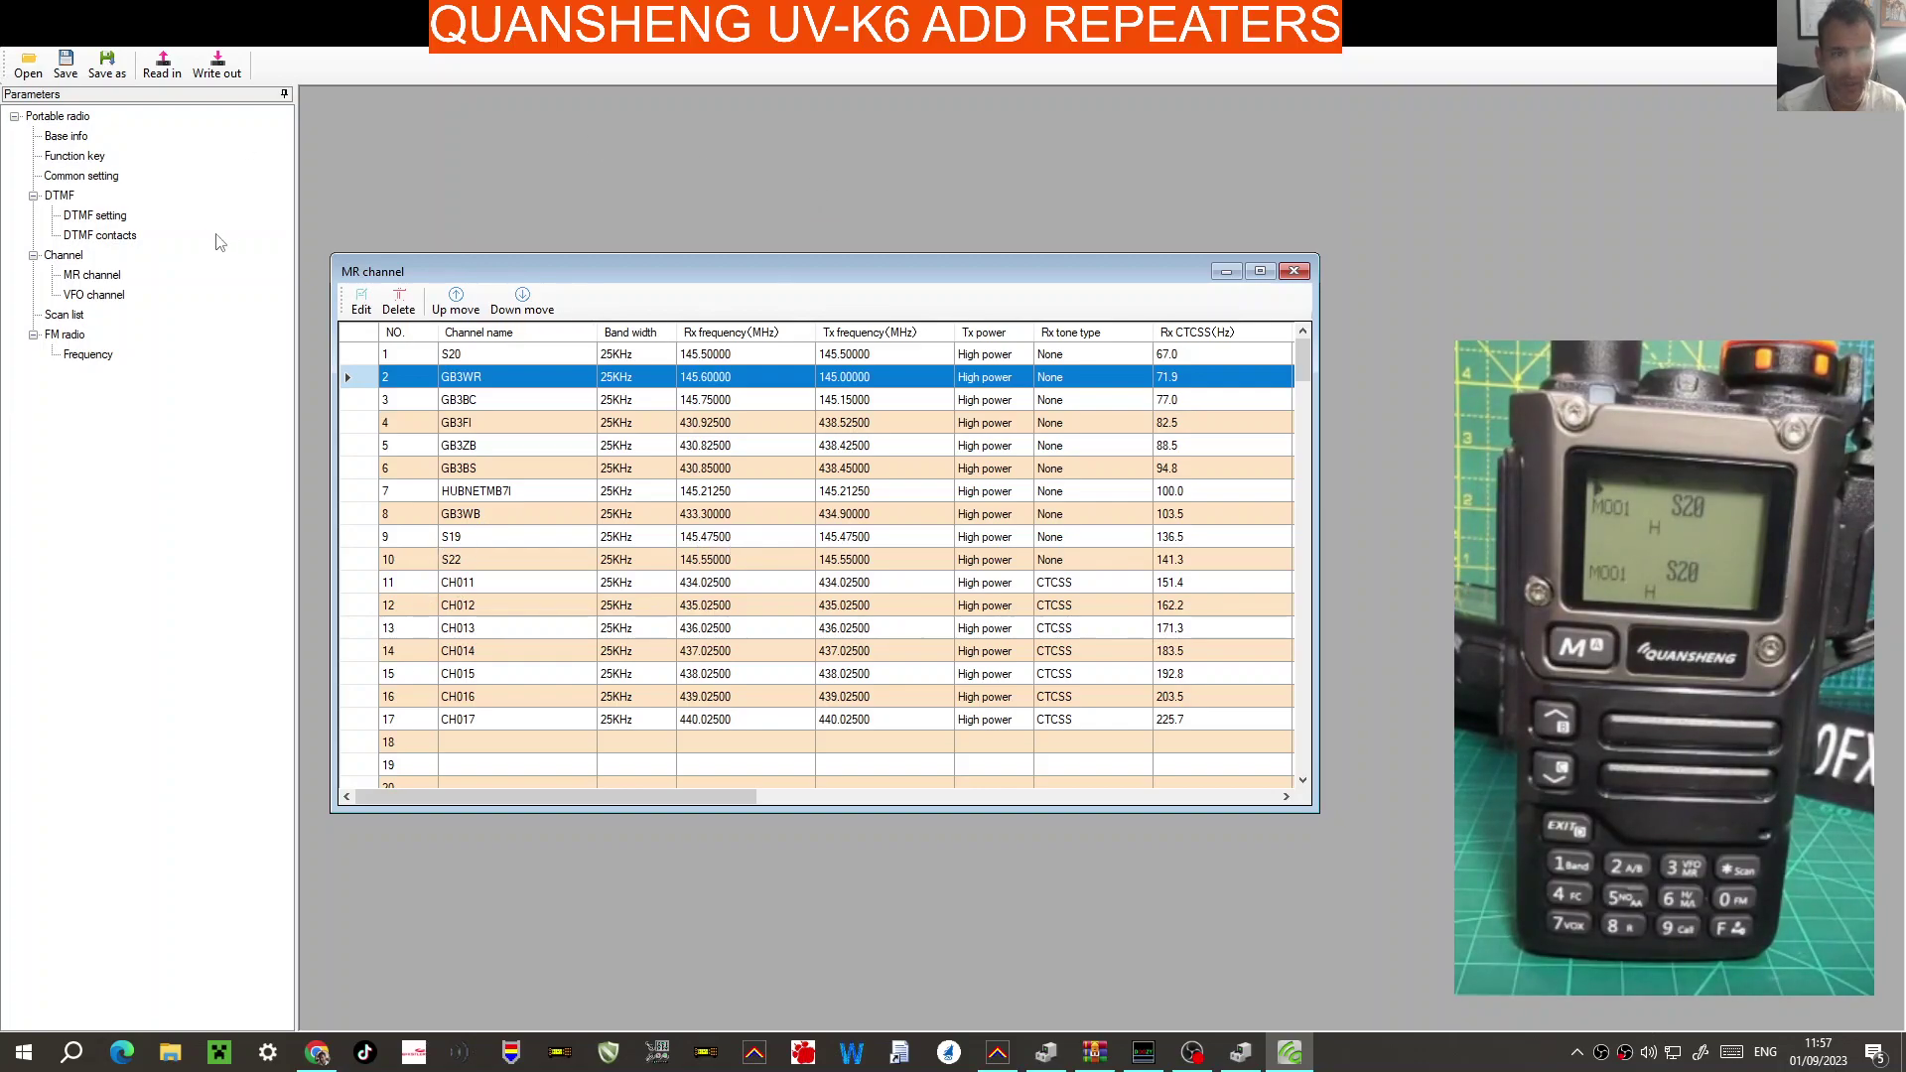
Review short- and long-press options for side keys 1 and 2, then open Common setting.
double_click(77, 157)
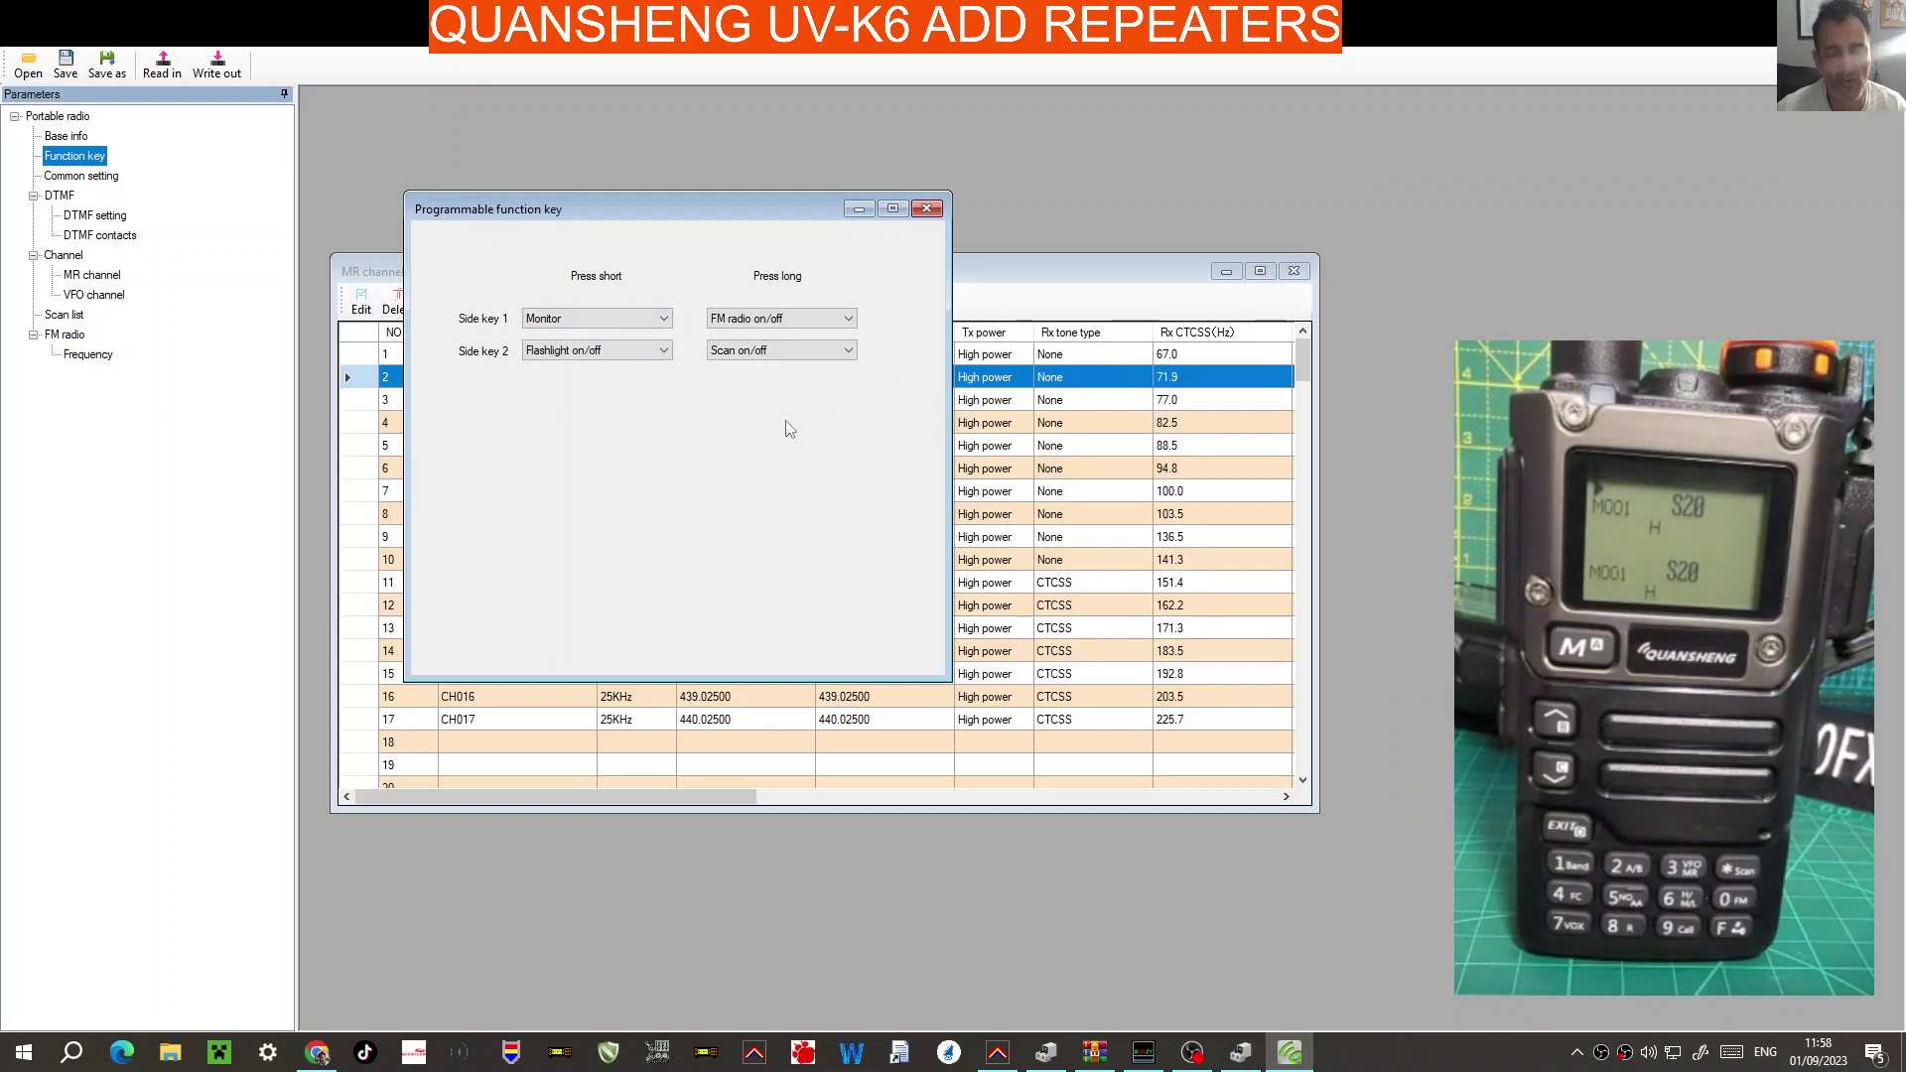
click(664, 351)
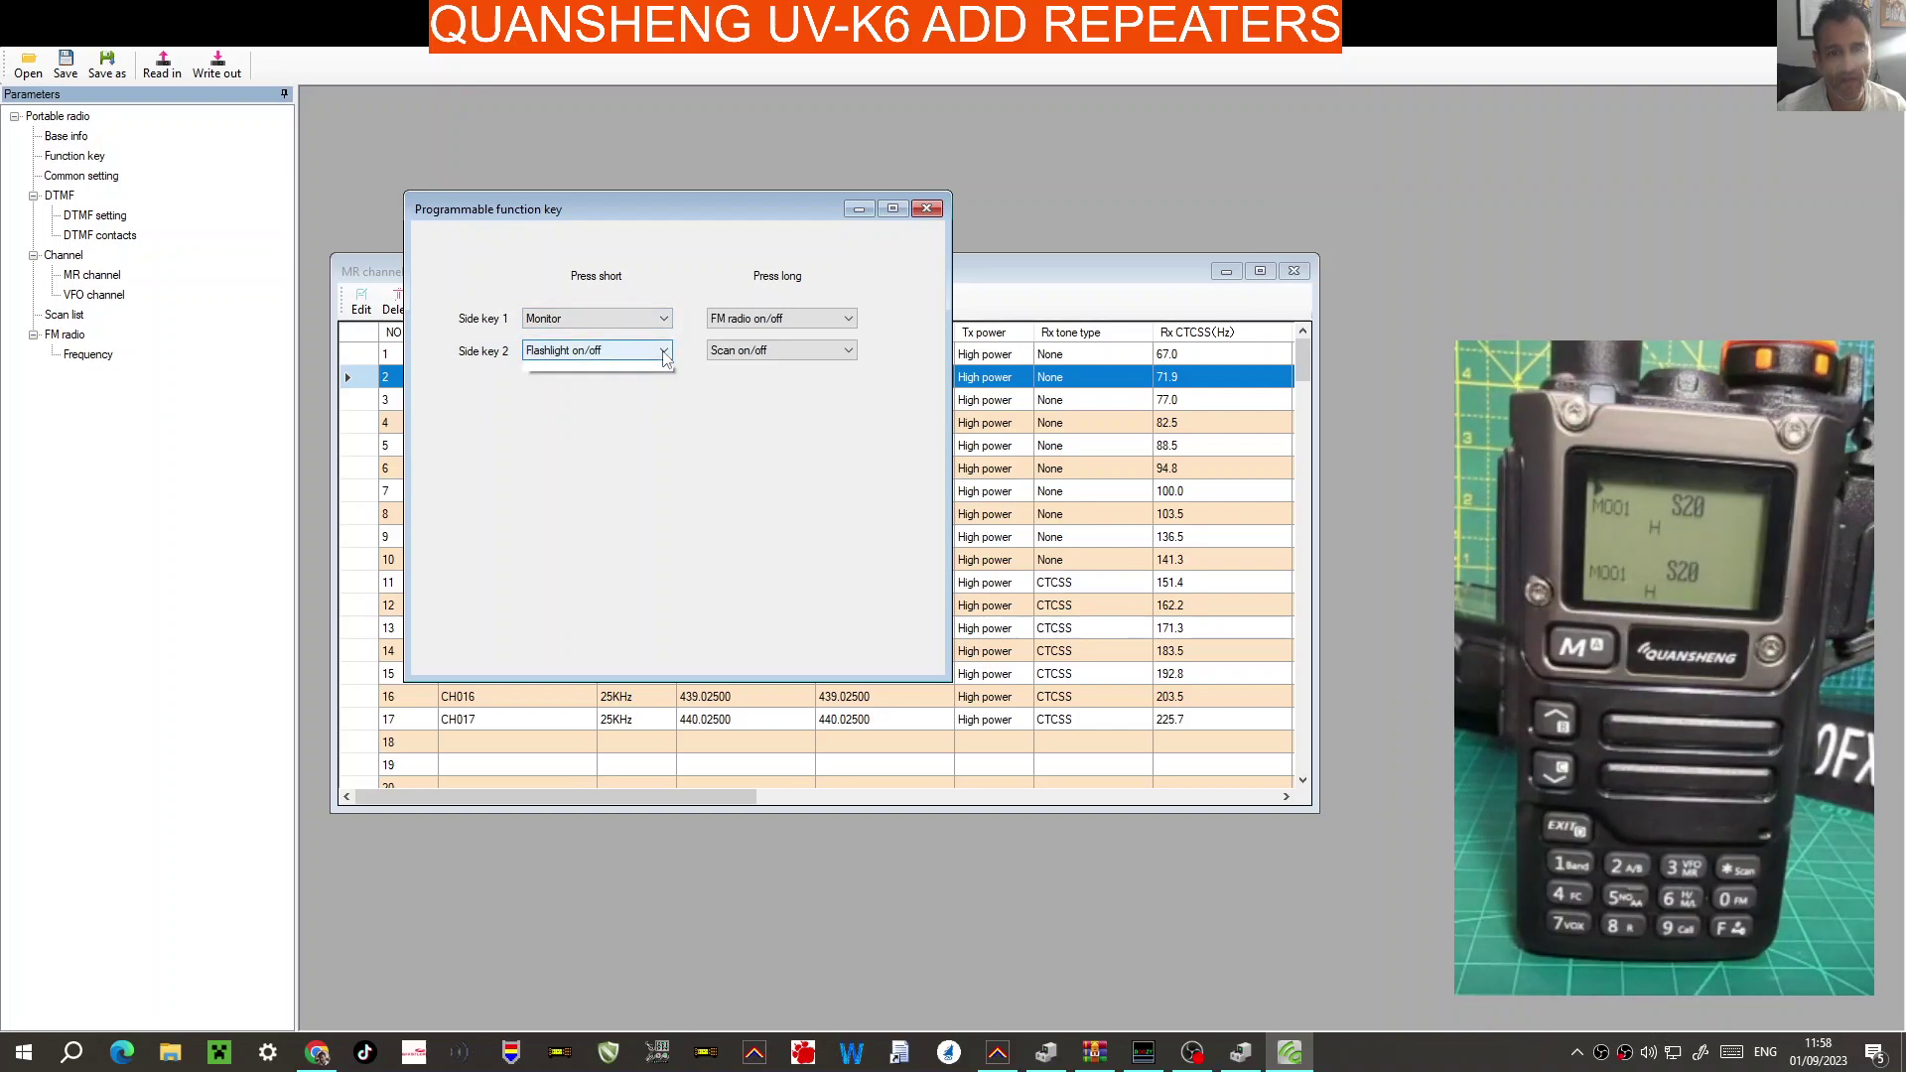
click(664, 350)
click(852, 322)
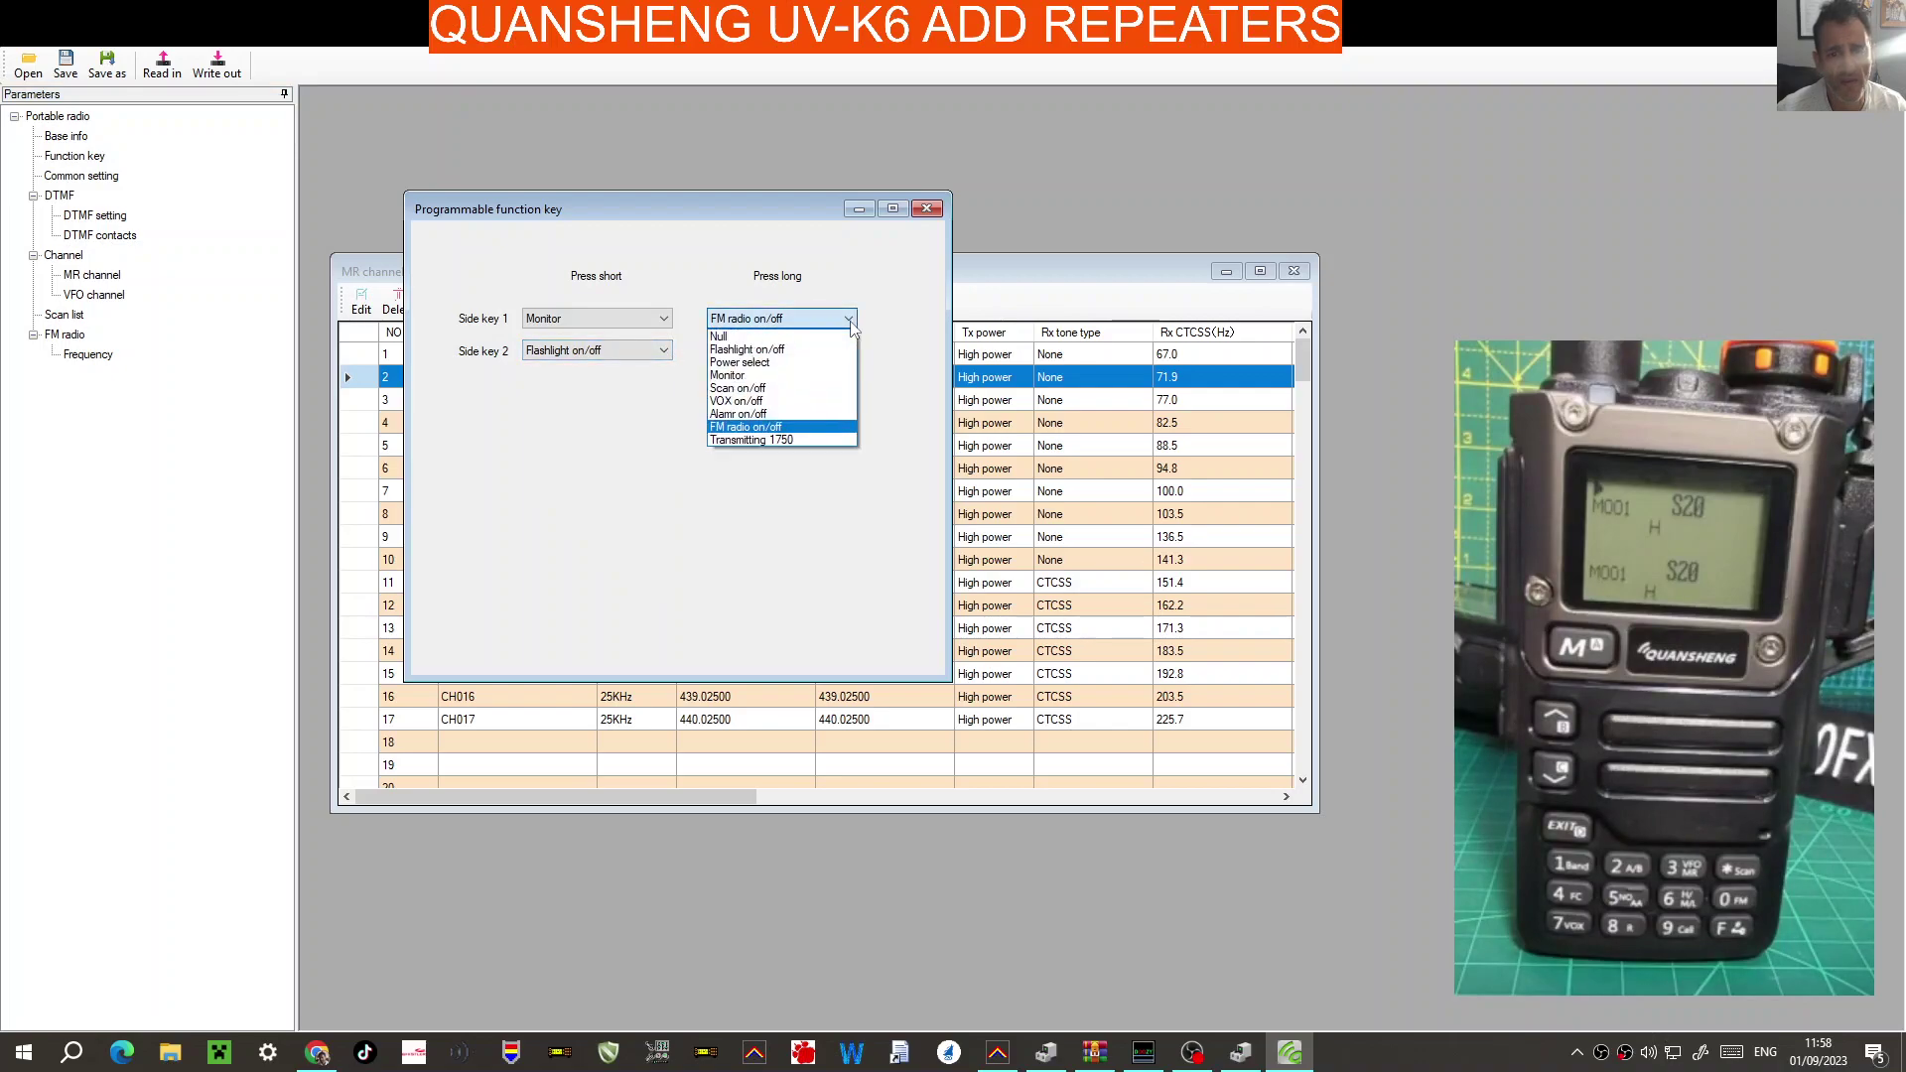
click(850, 321)
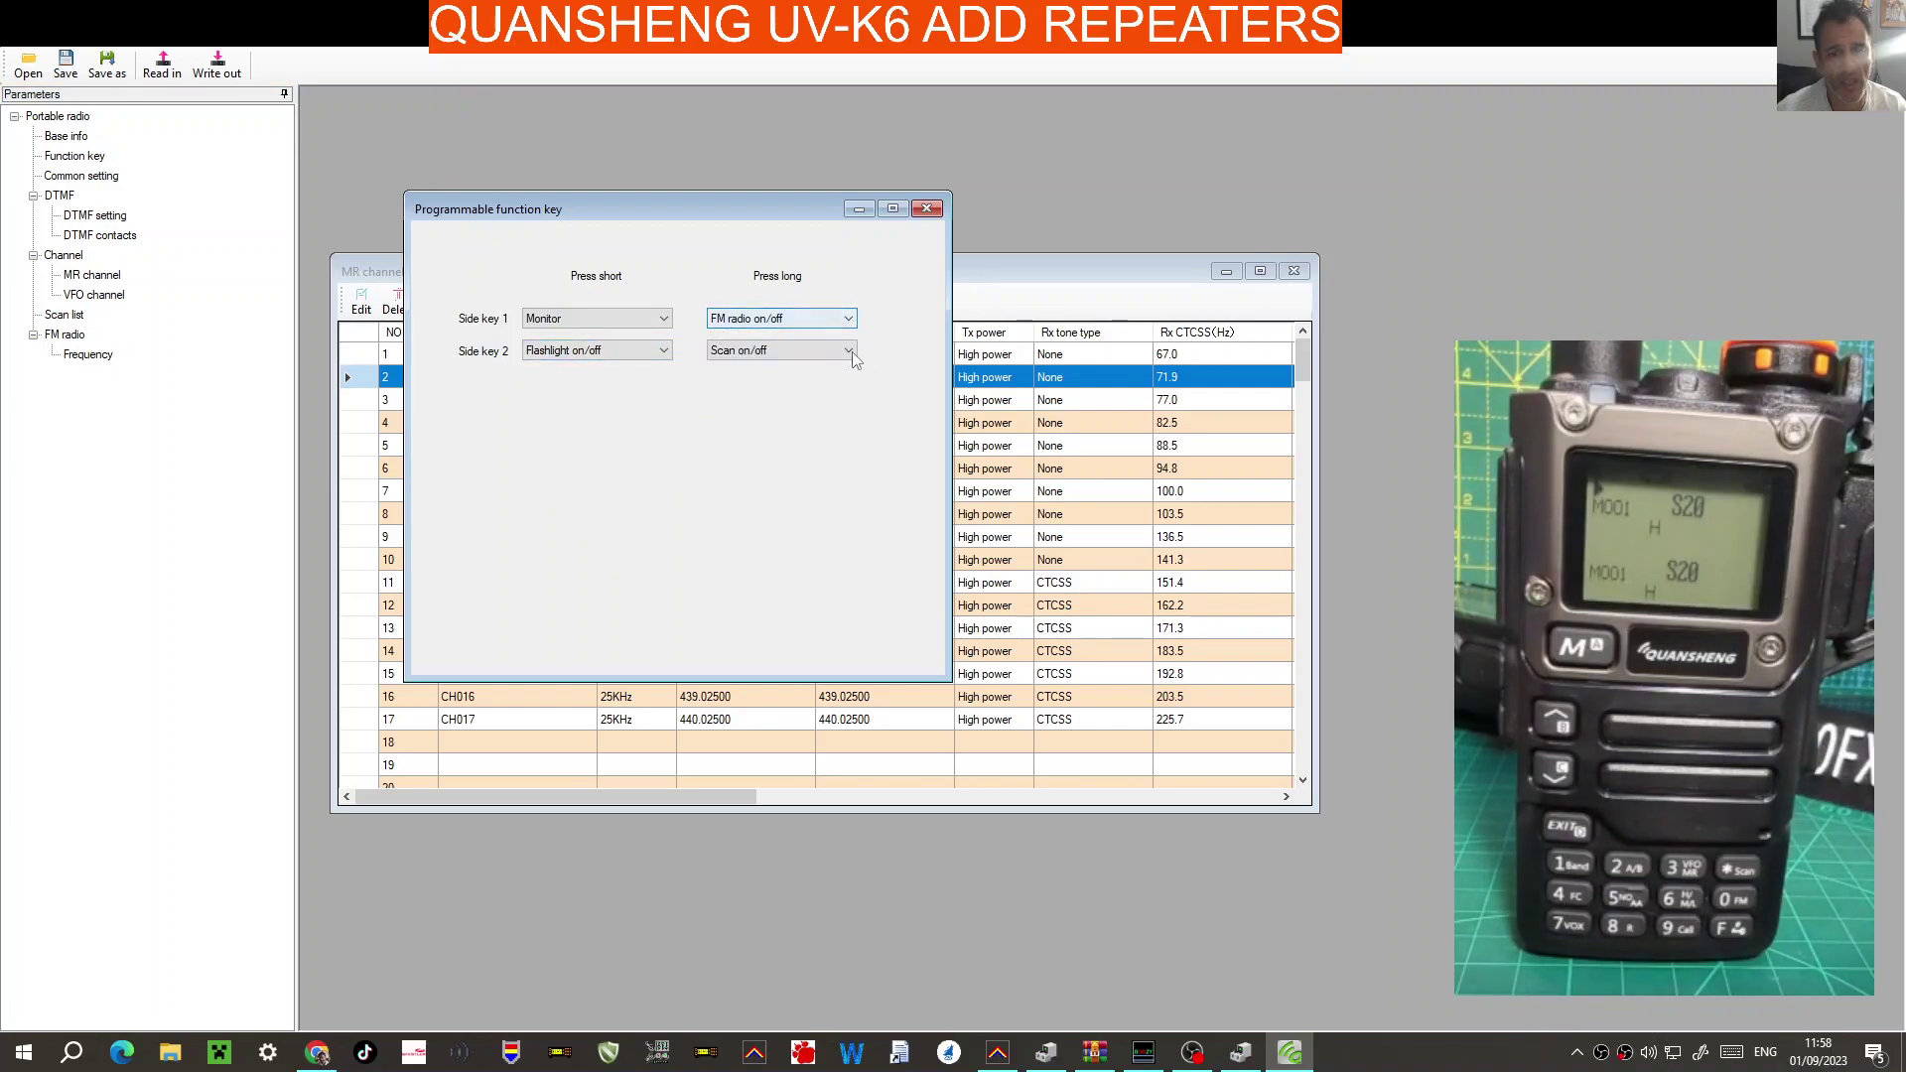
click(851, 354)
click(849, 354)
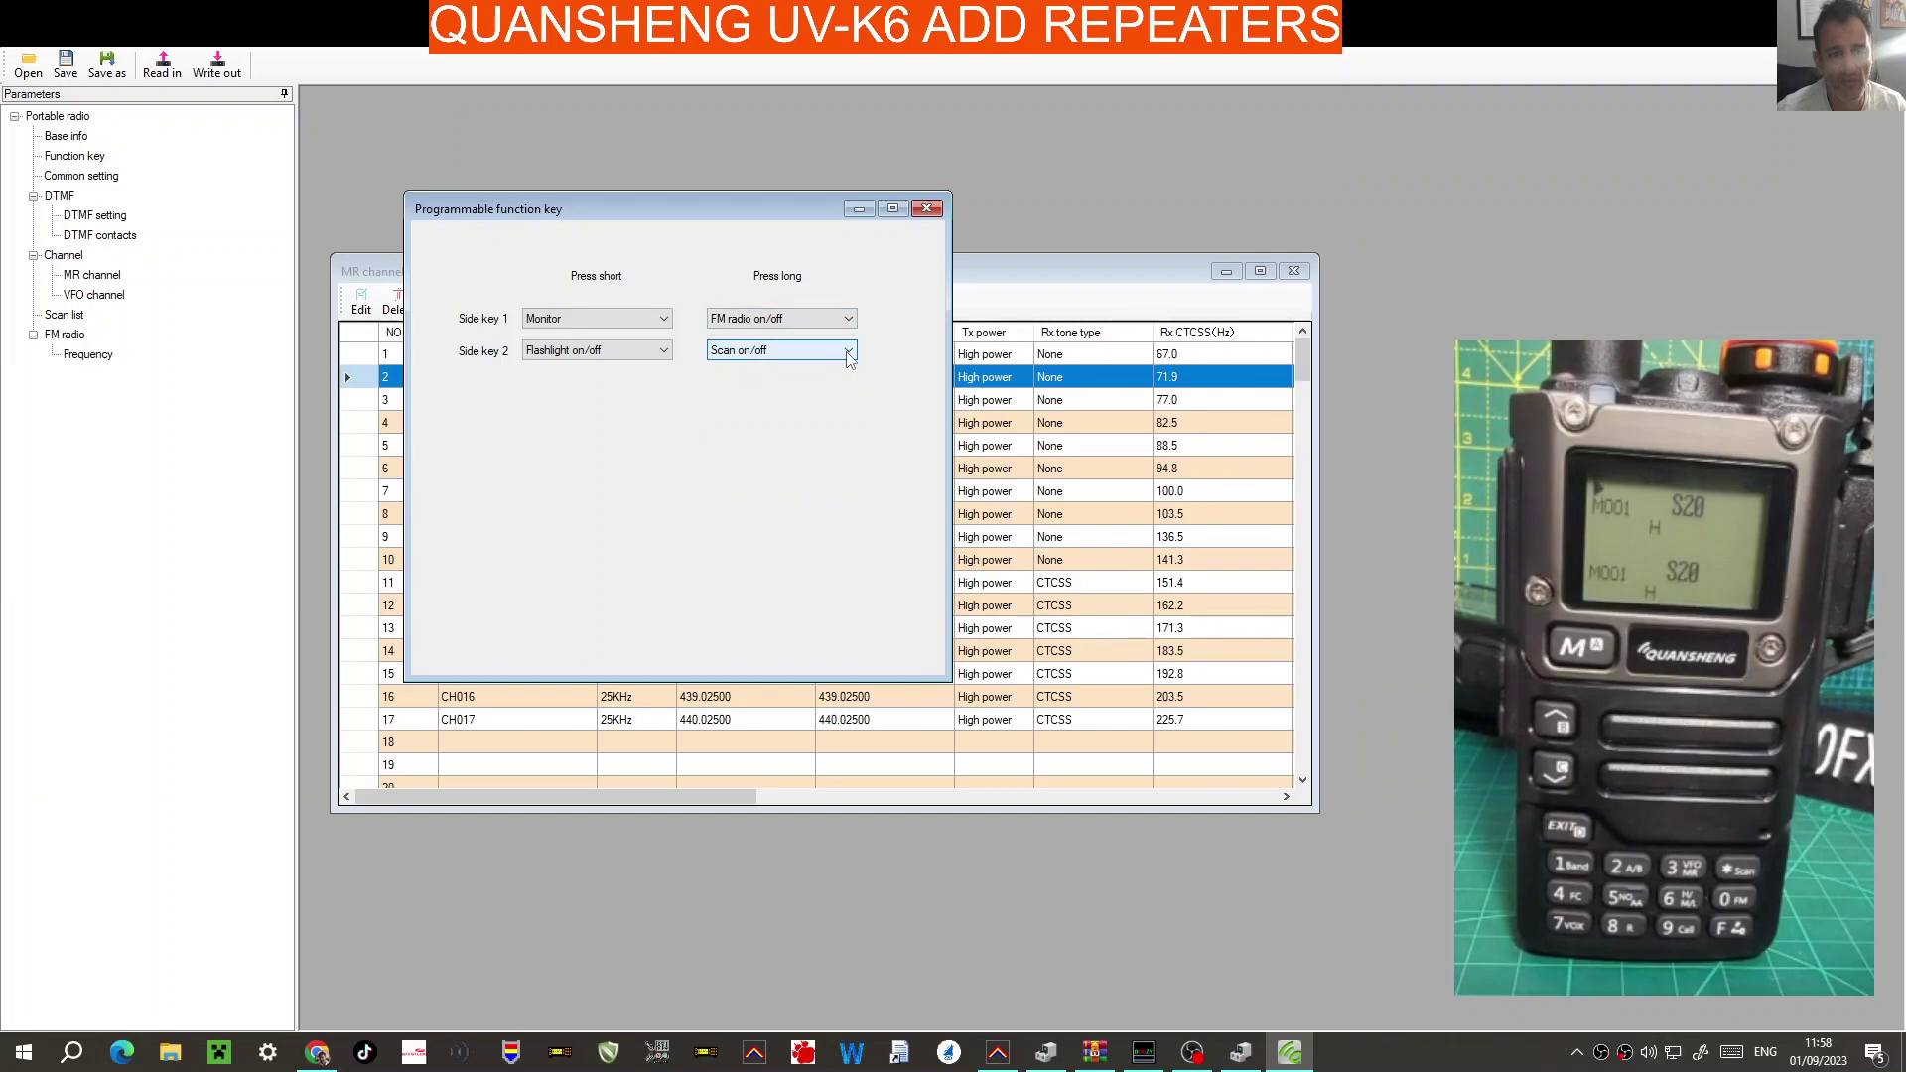
click(79, 163)
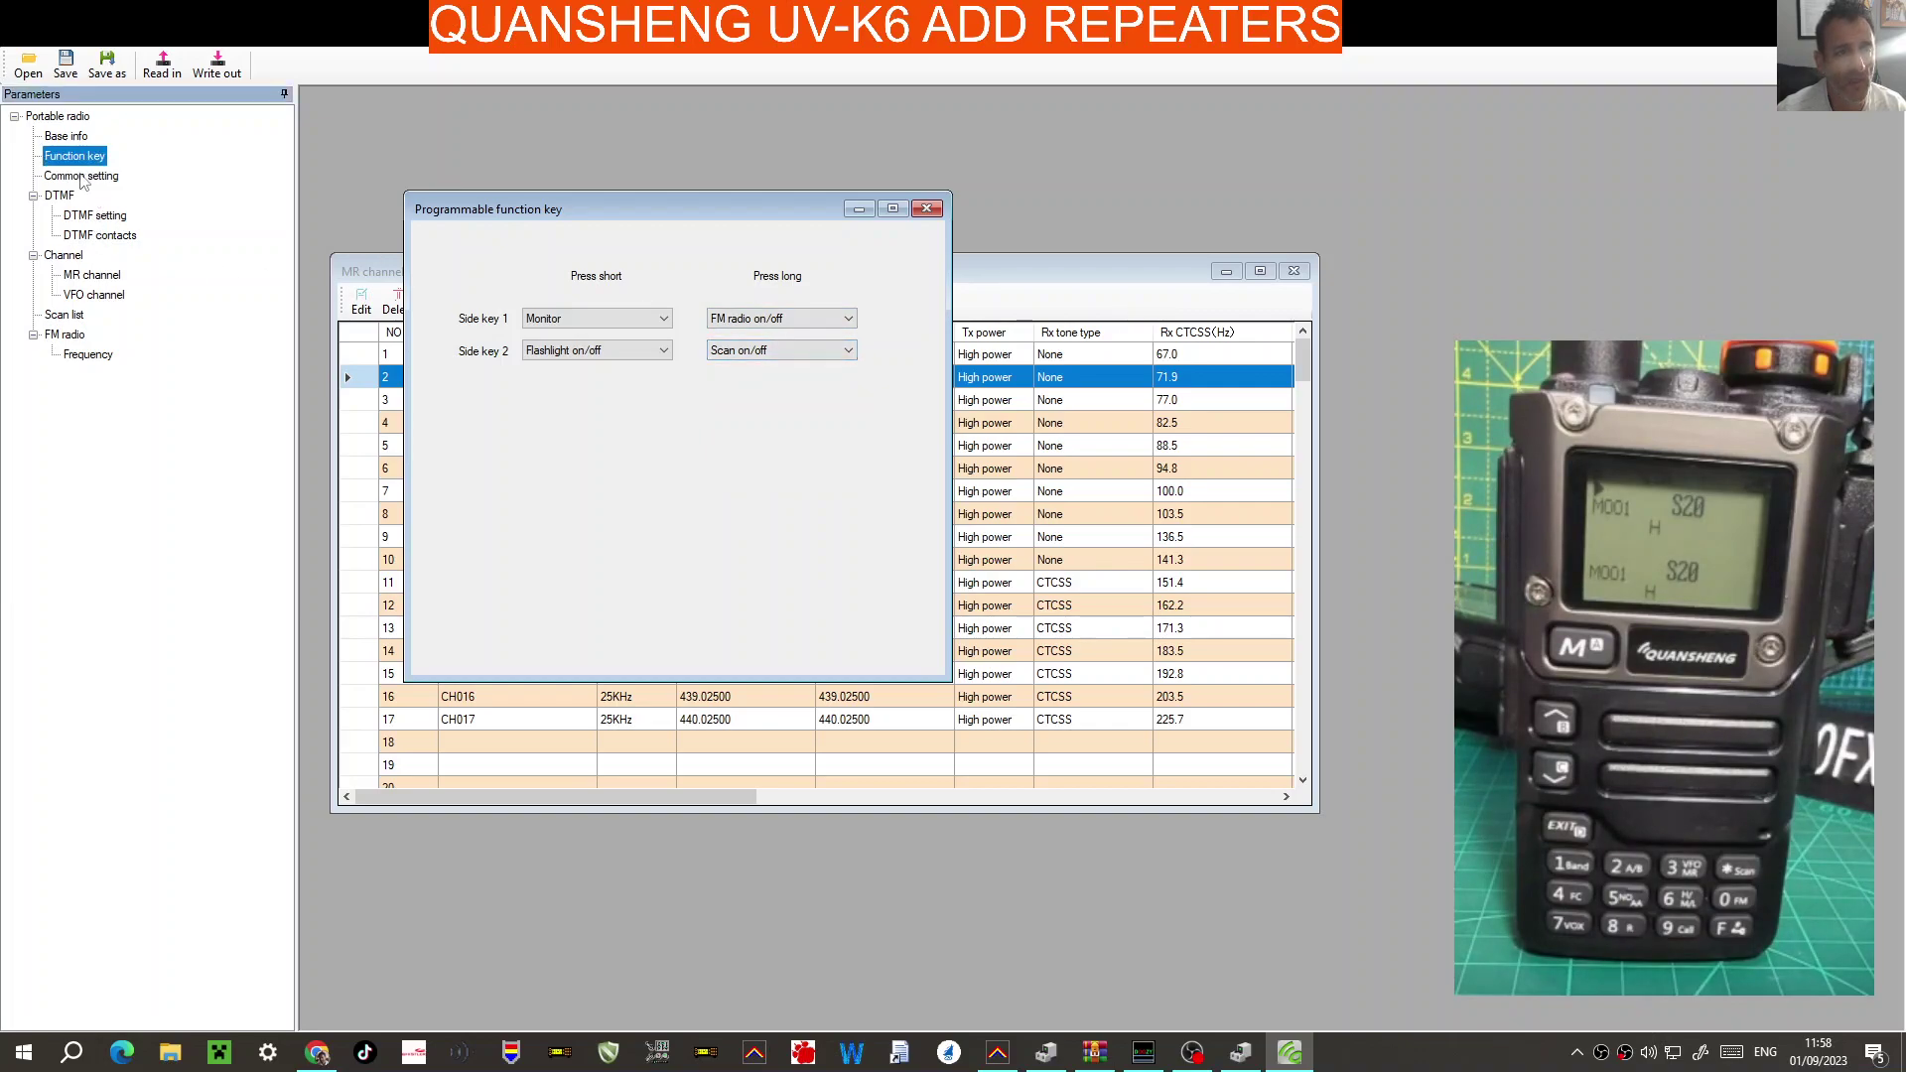
click(82, 176)
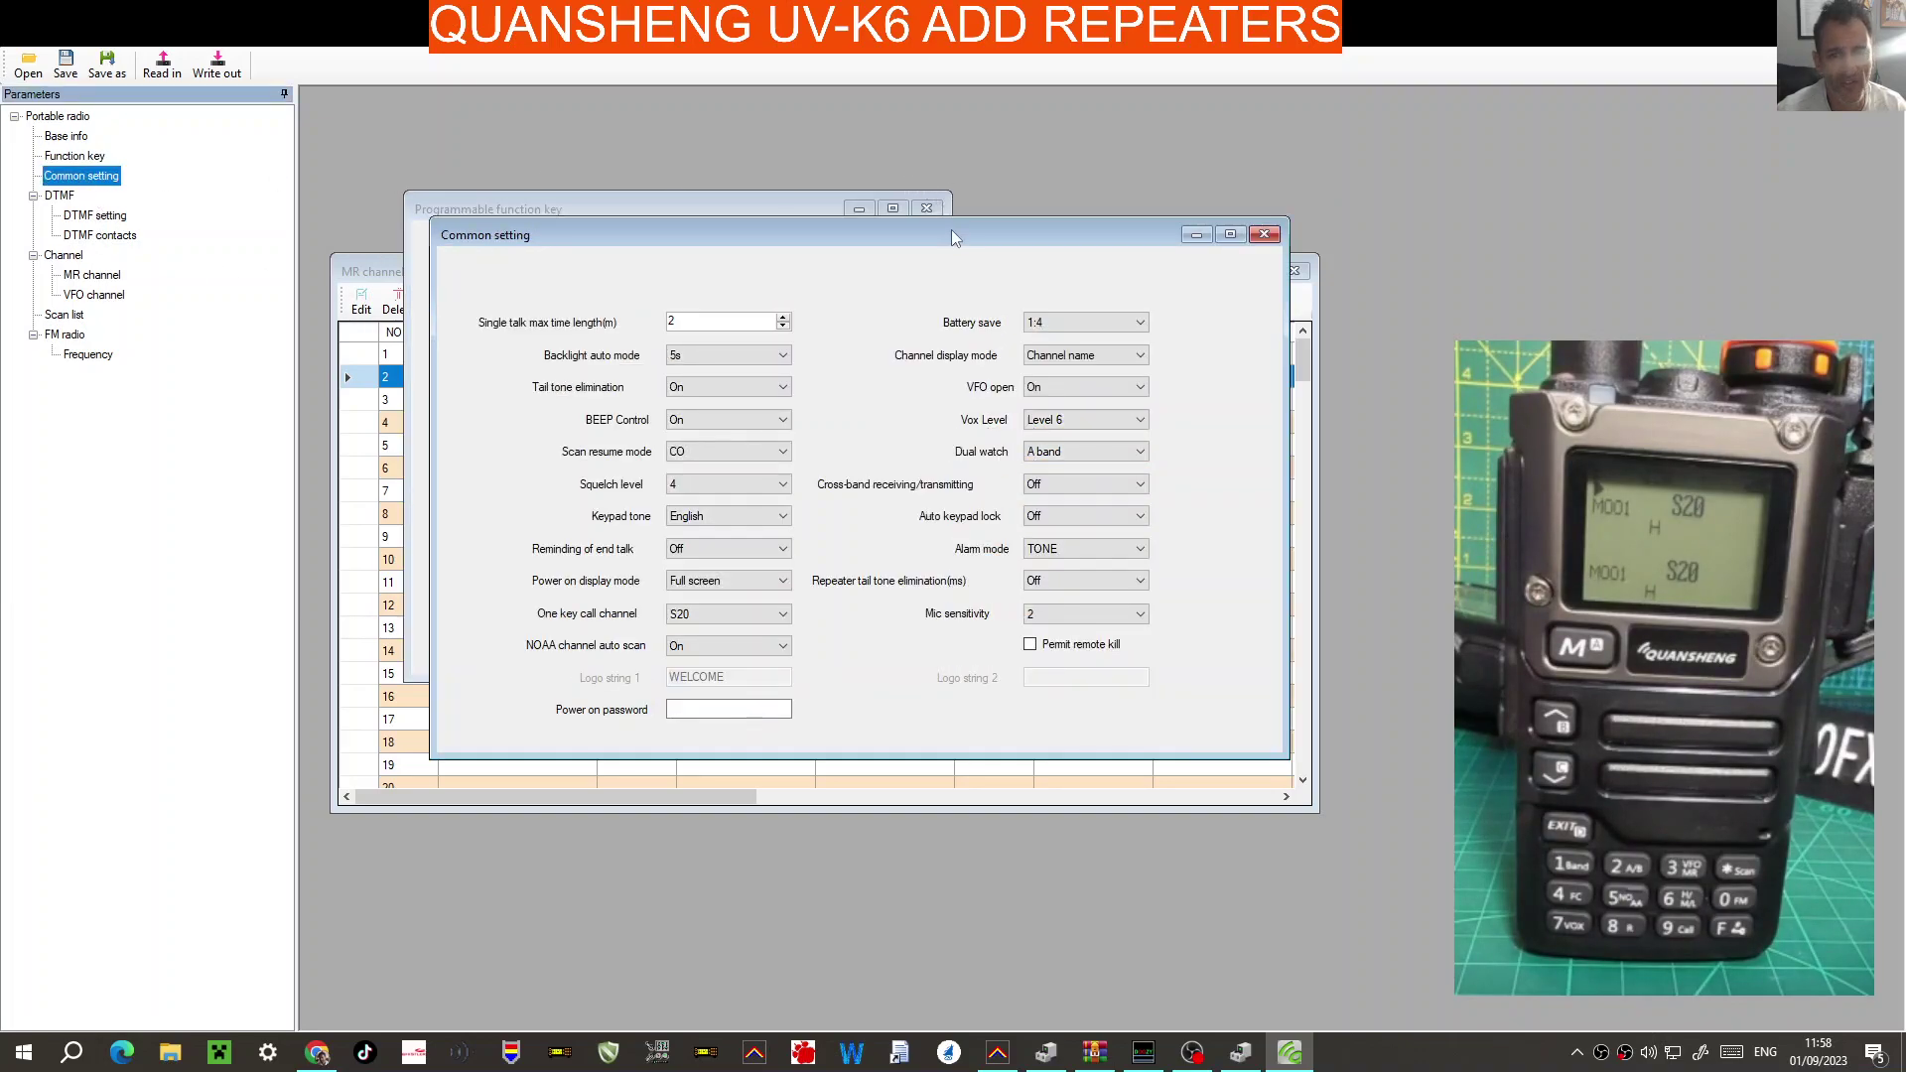
Keep channel display mode on channel name and minimize the Common setting window.
drag(951, 235, 915, 218)
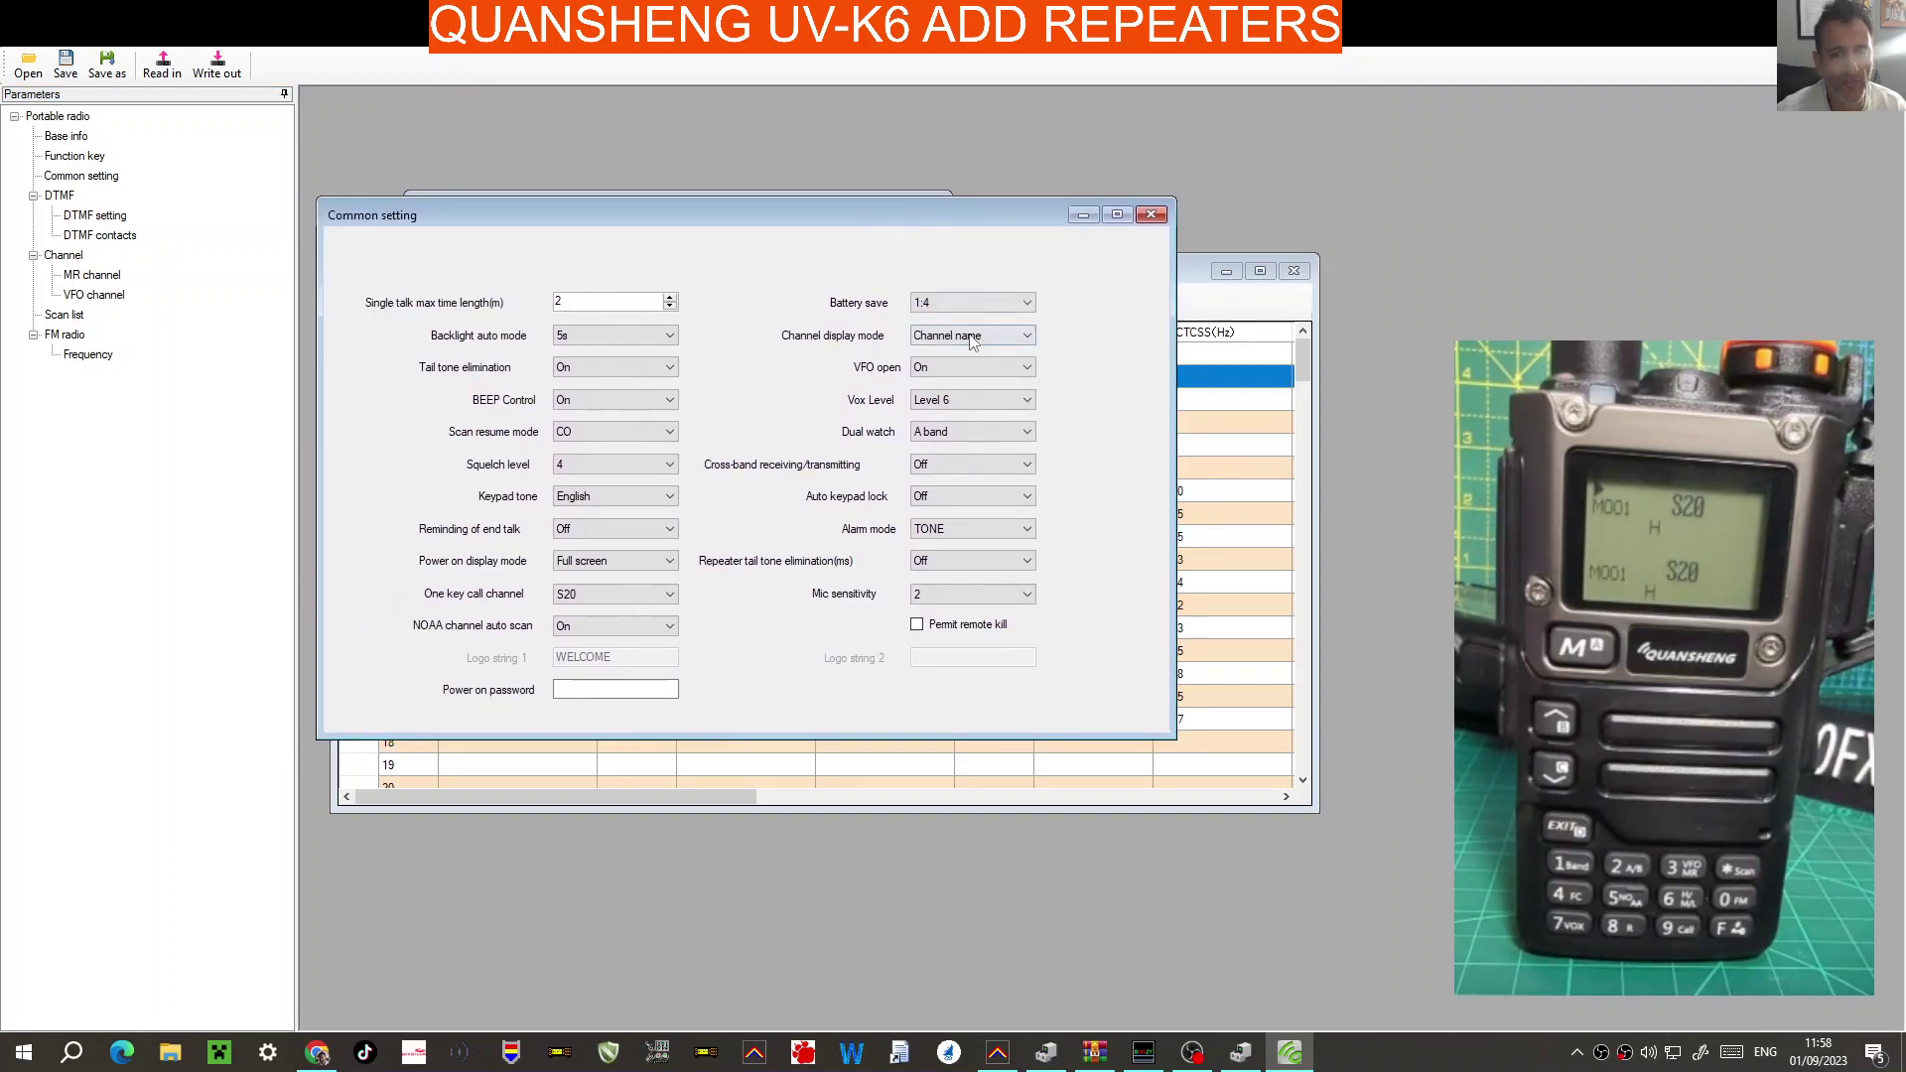
click(1029, 337)
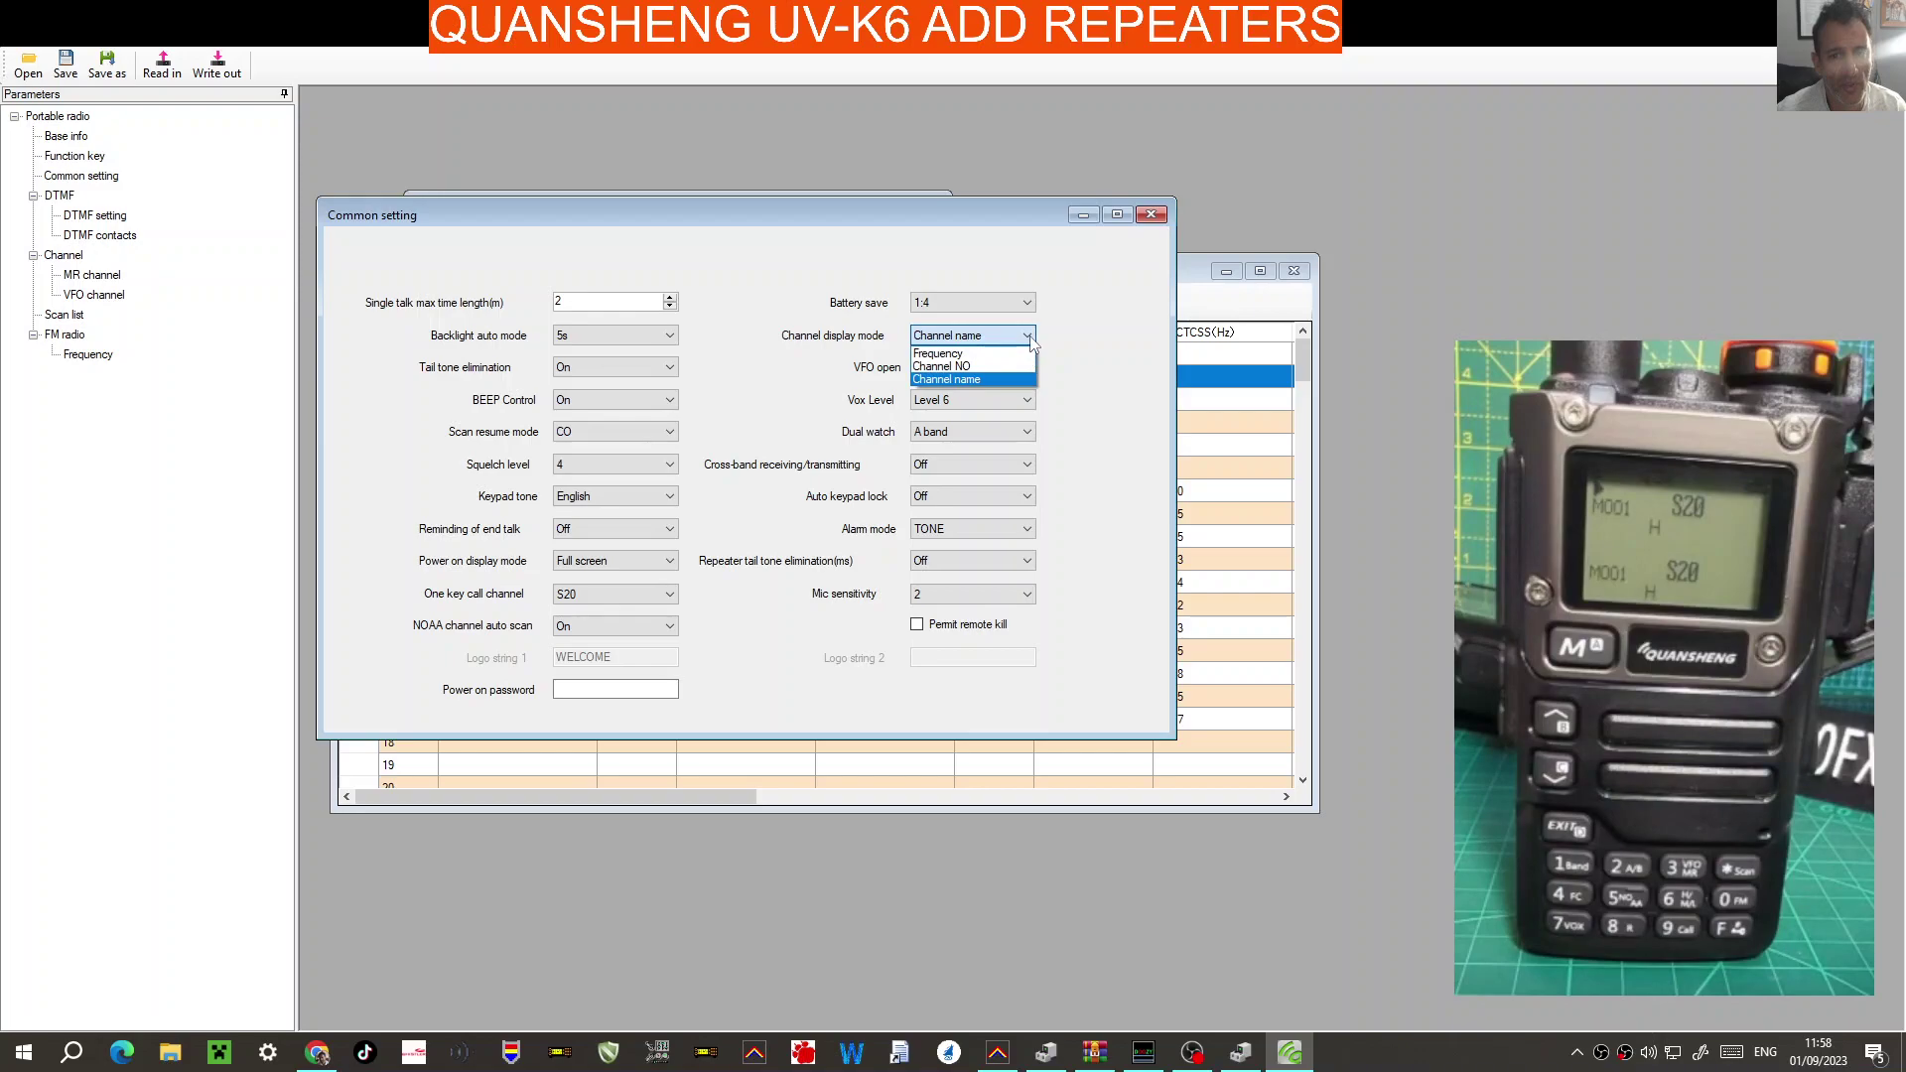
click(1029, 338)
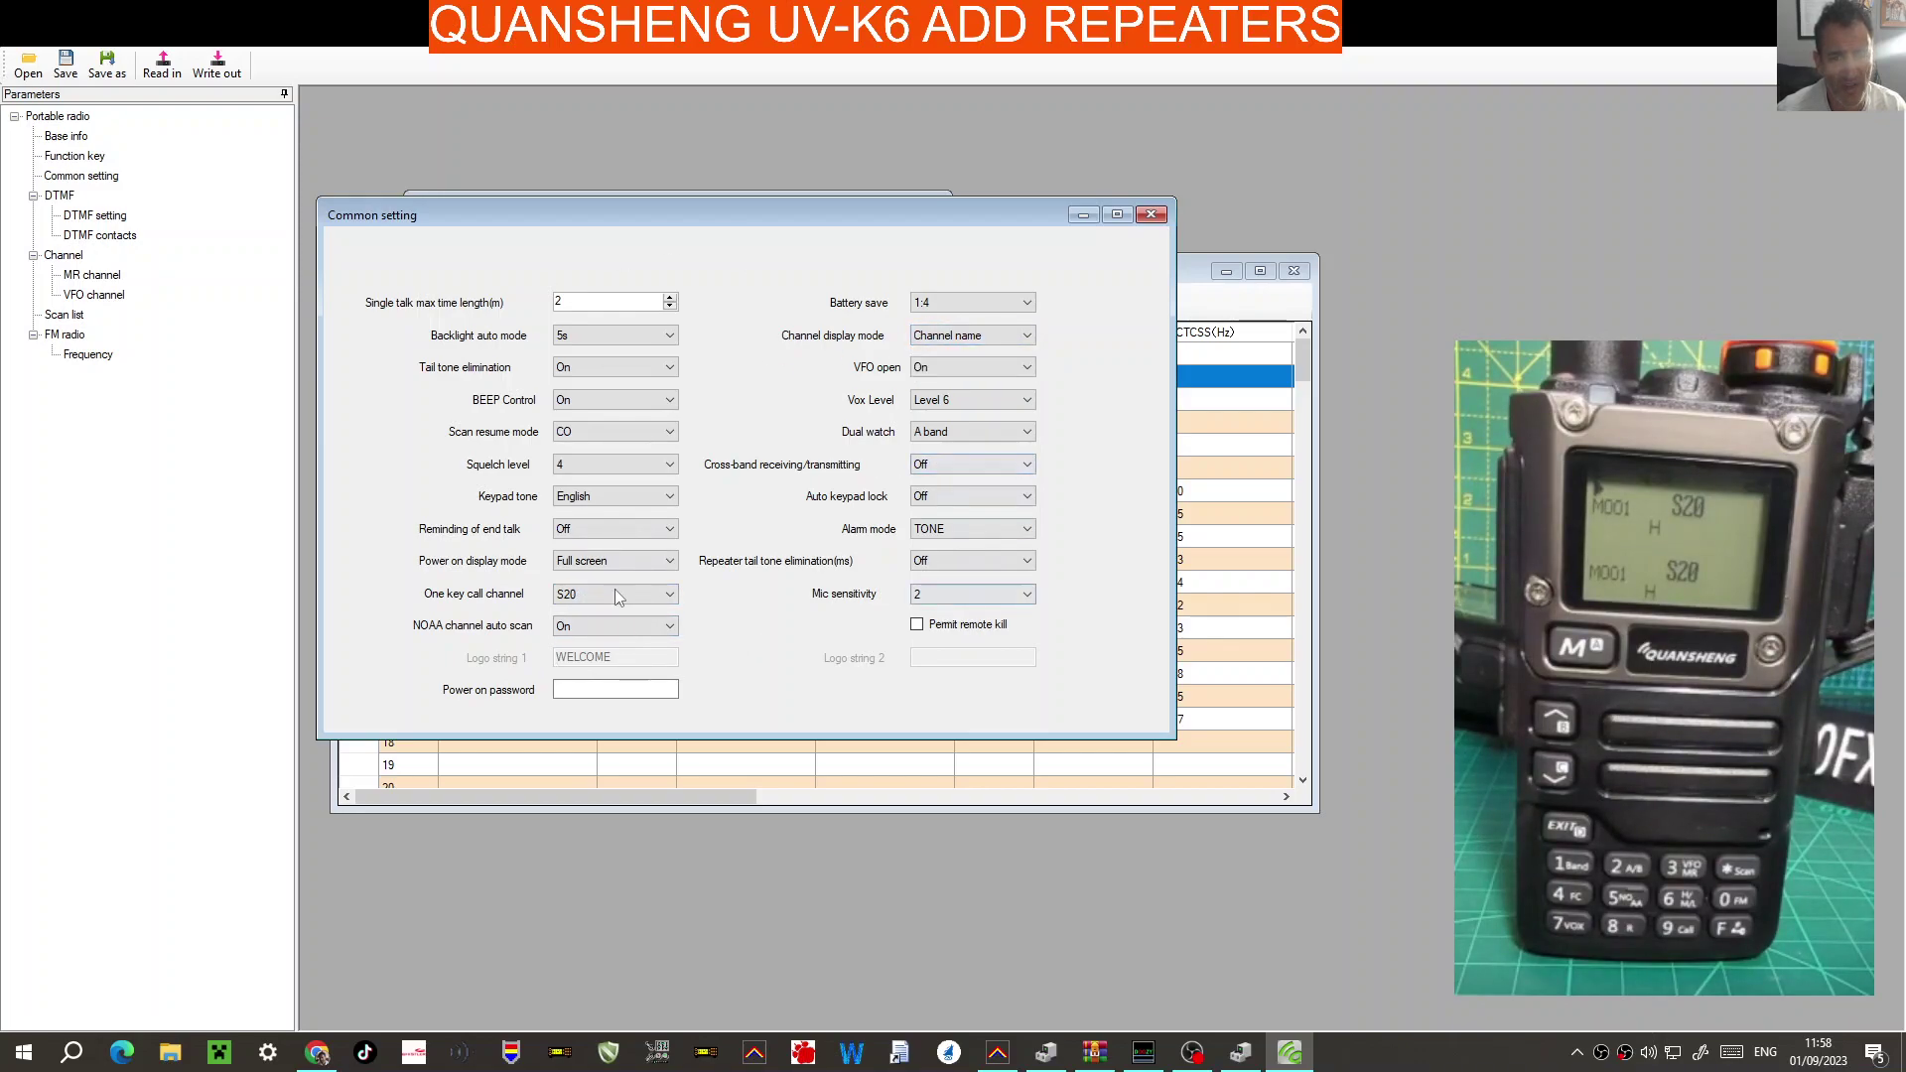
click(1083, 215)
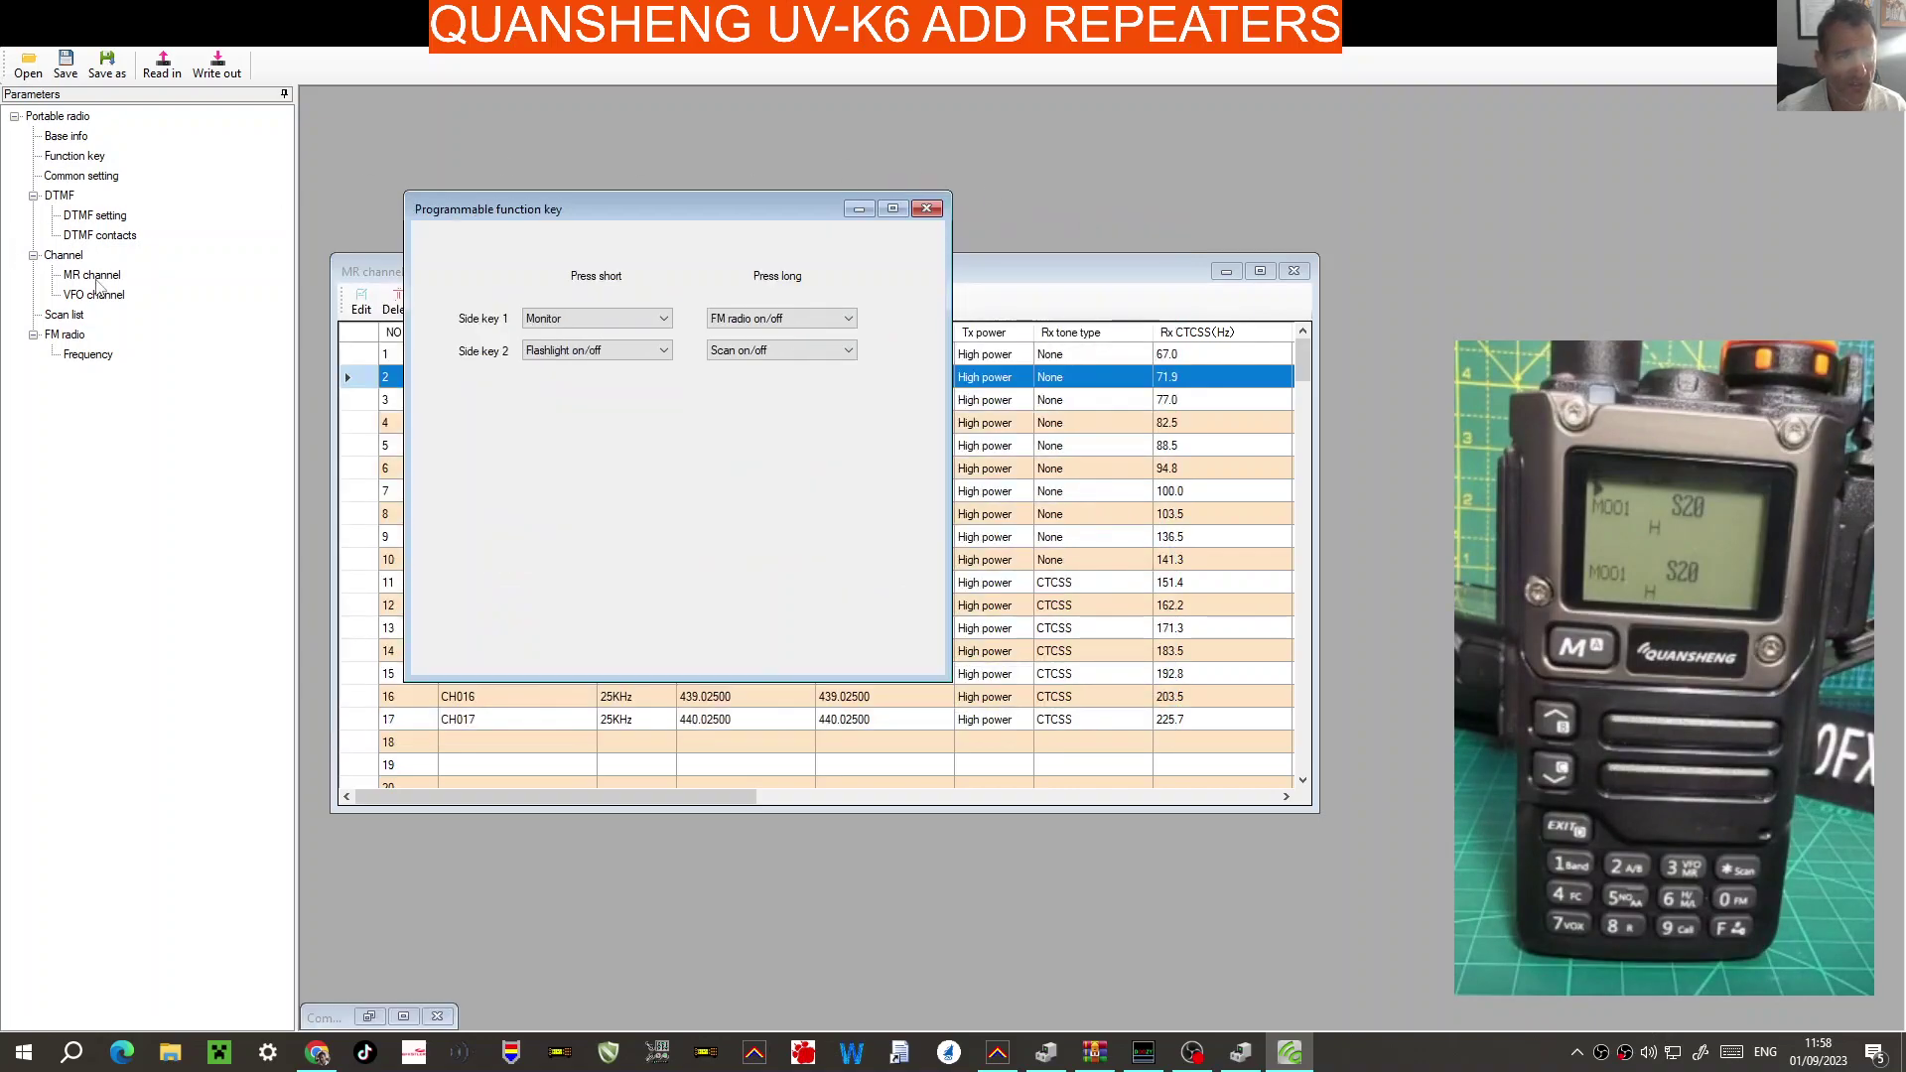
Step through DTMF setting, DTMF contacts and MR channel, then open the VFO channel list.
click(99, 216)
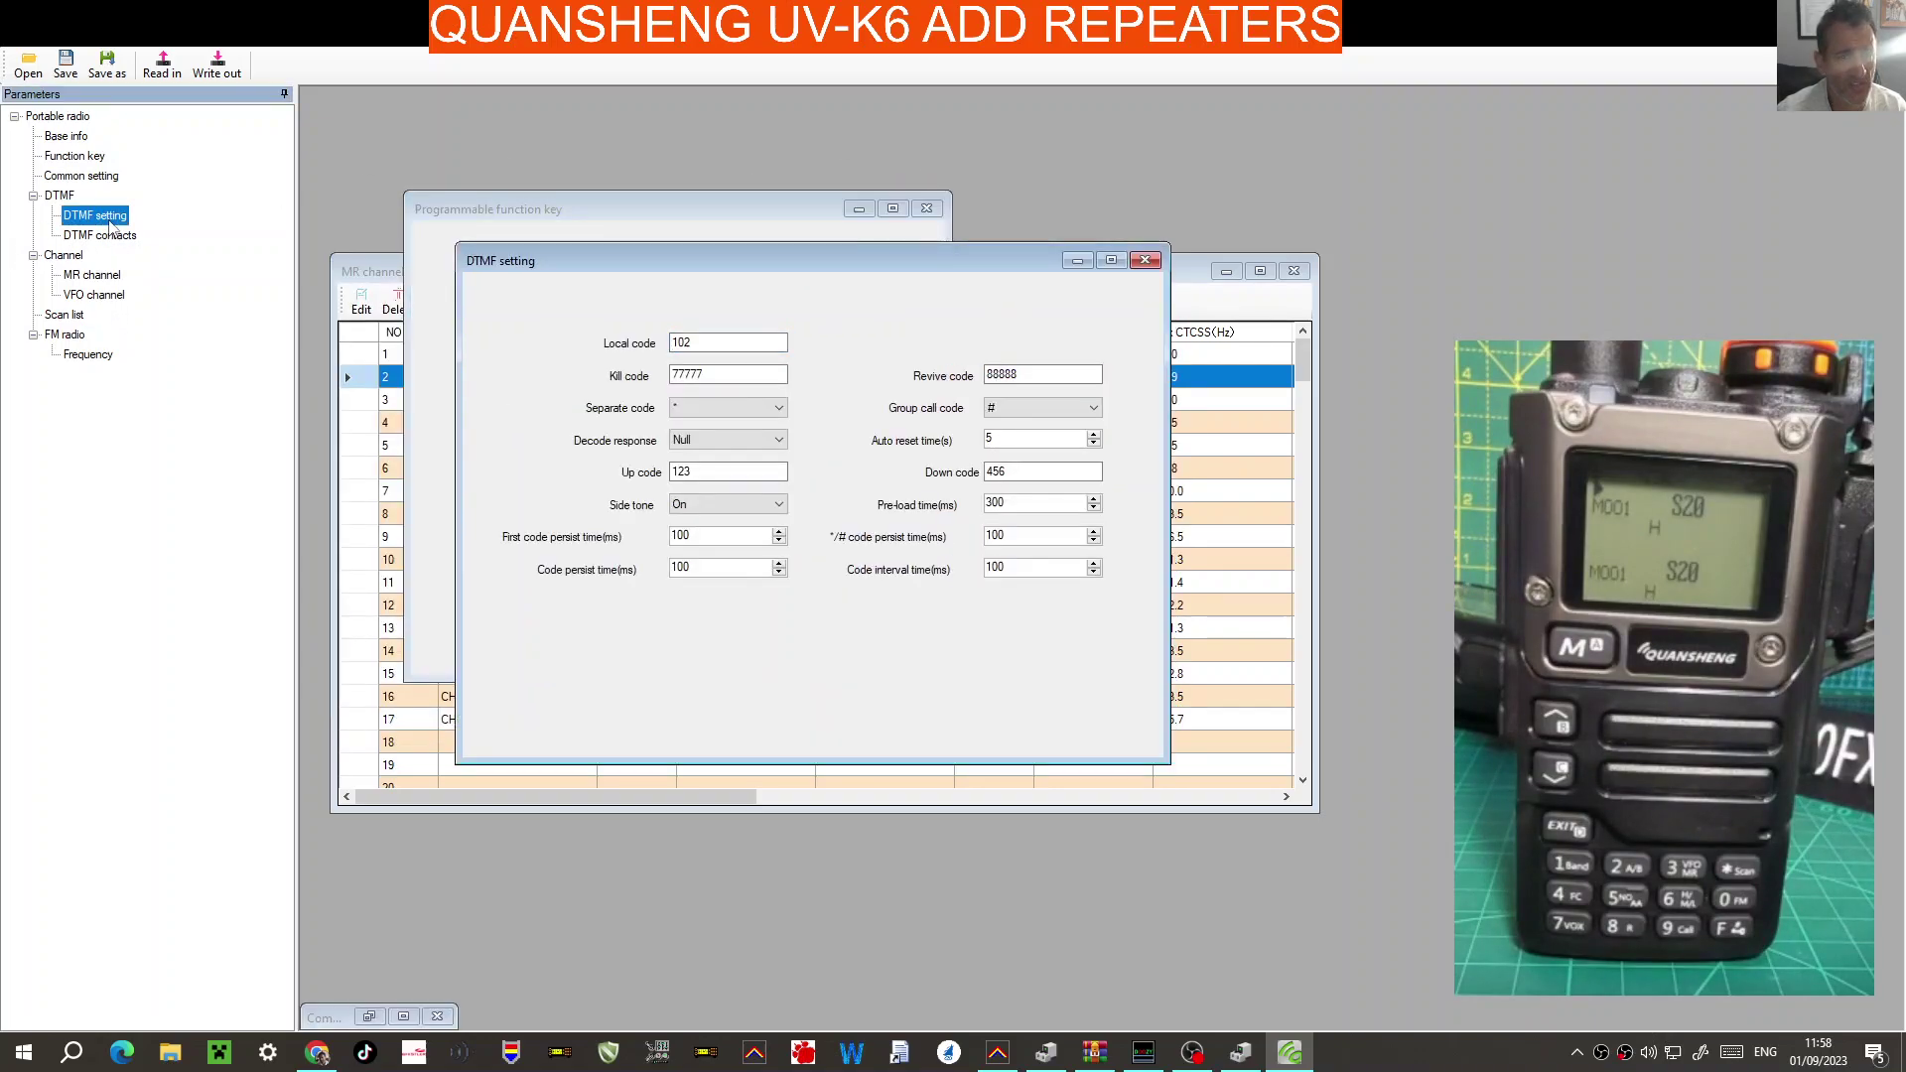
click(111, 235)
click(99, 215)
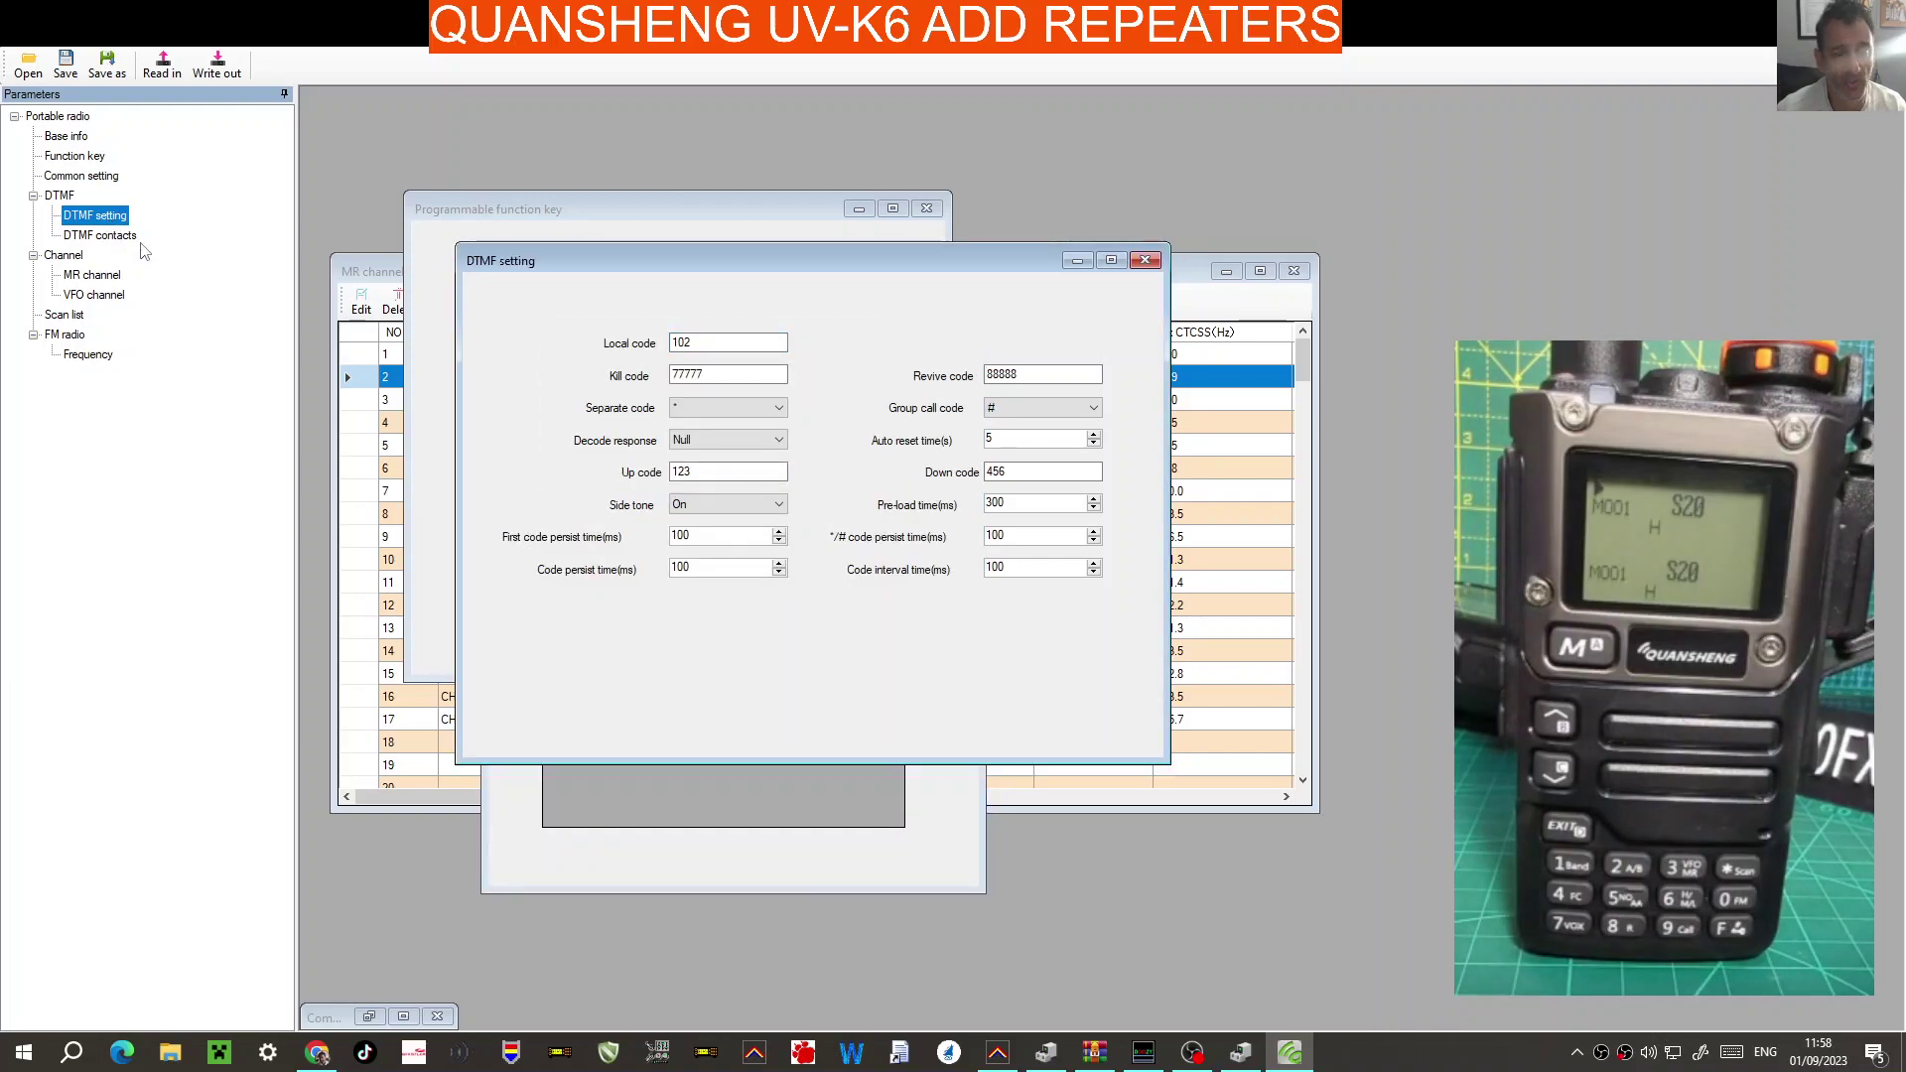
click(100, 275)
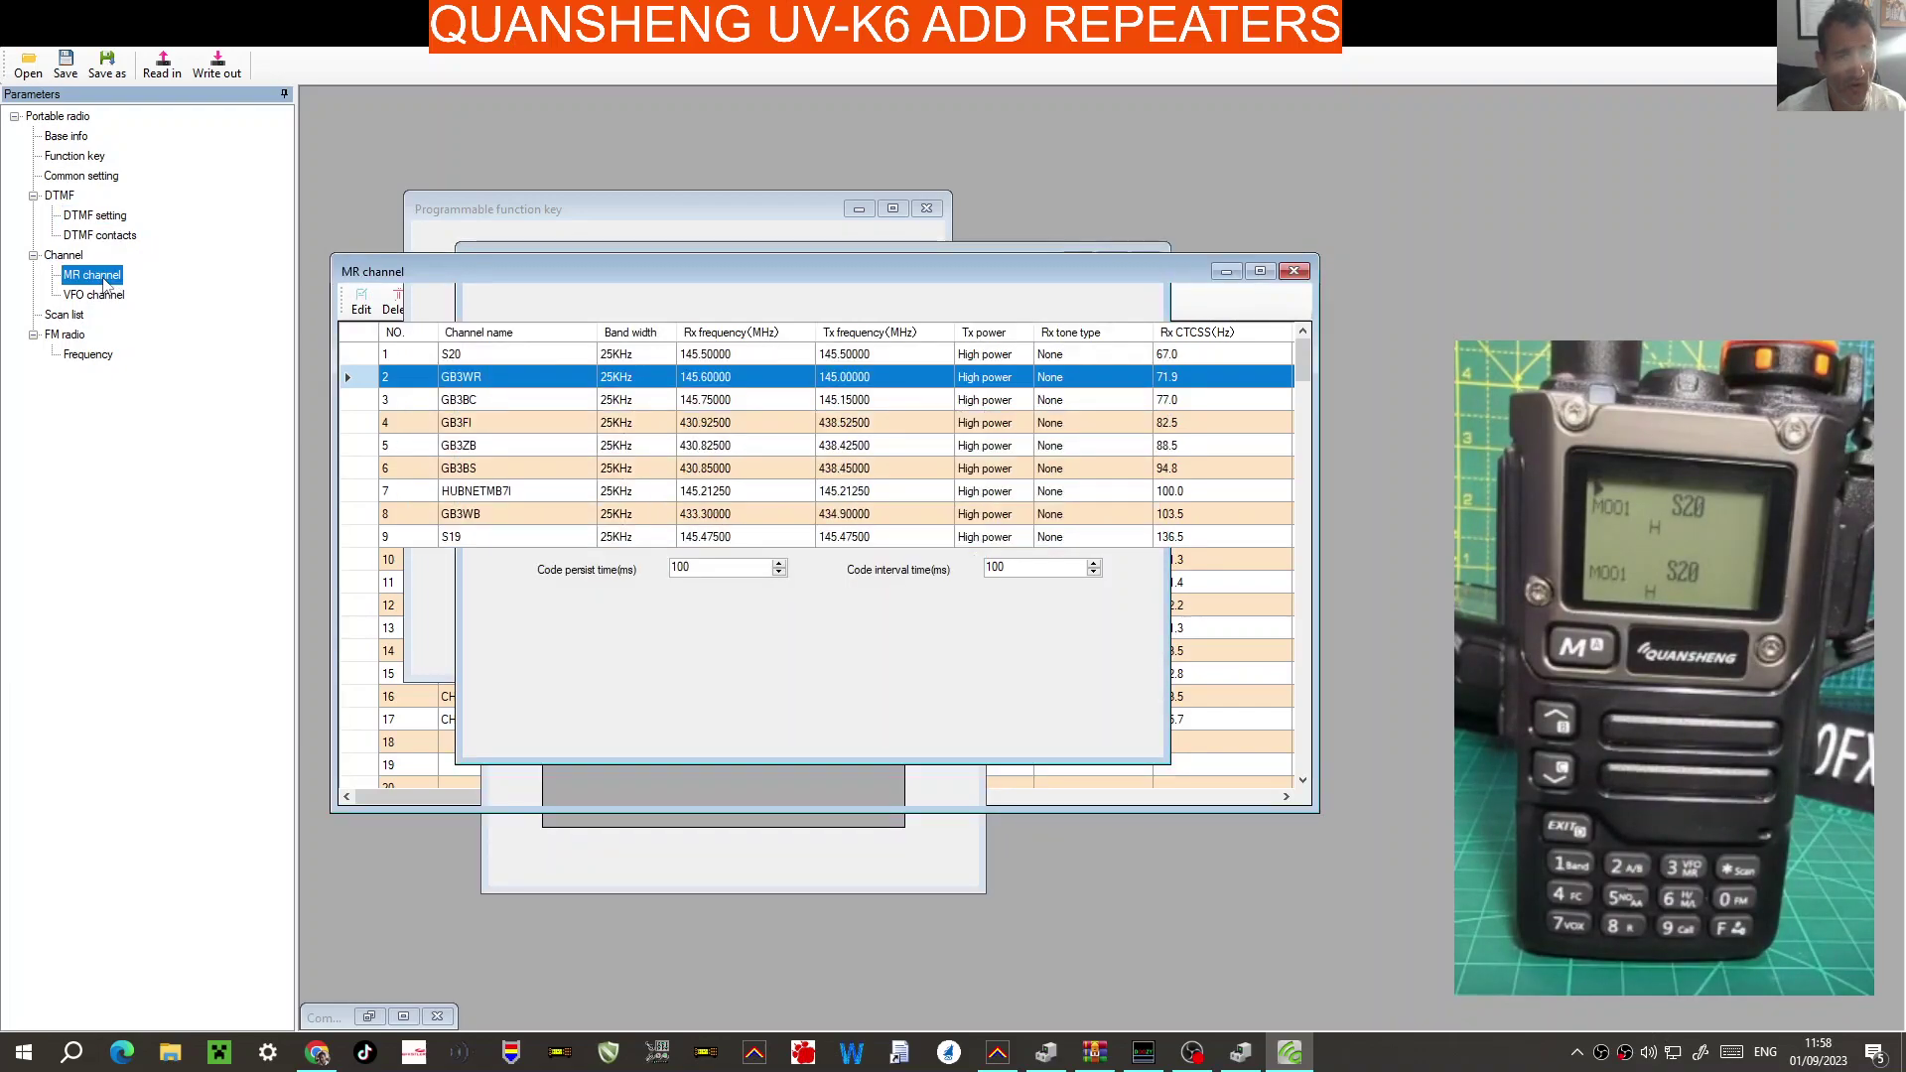
click(111, 298)
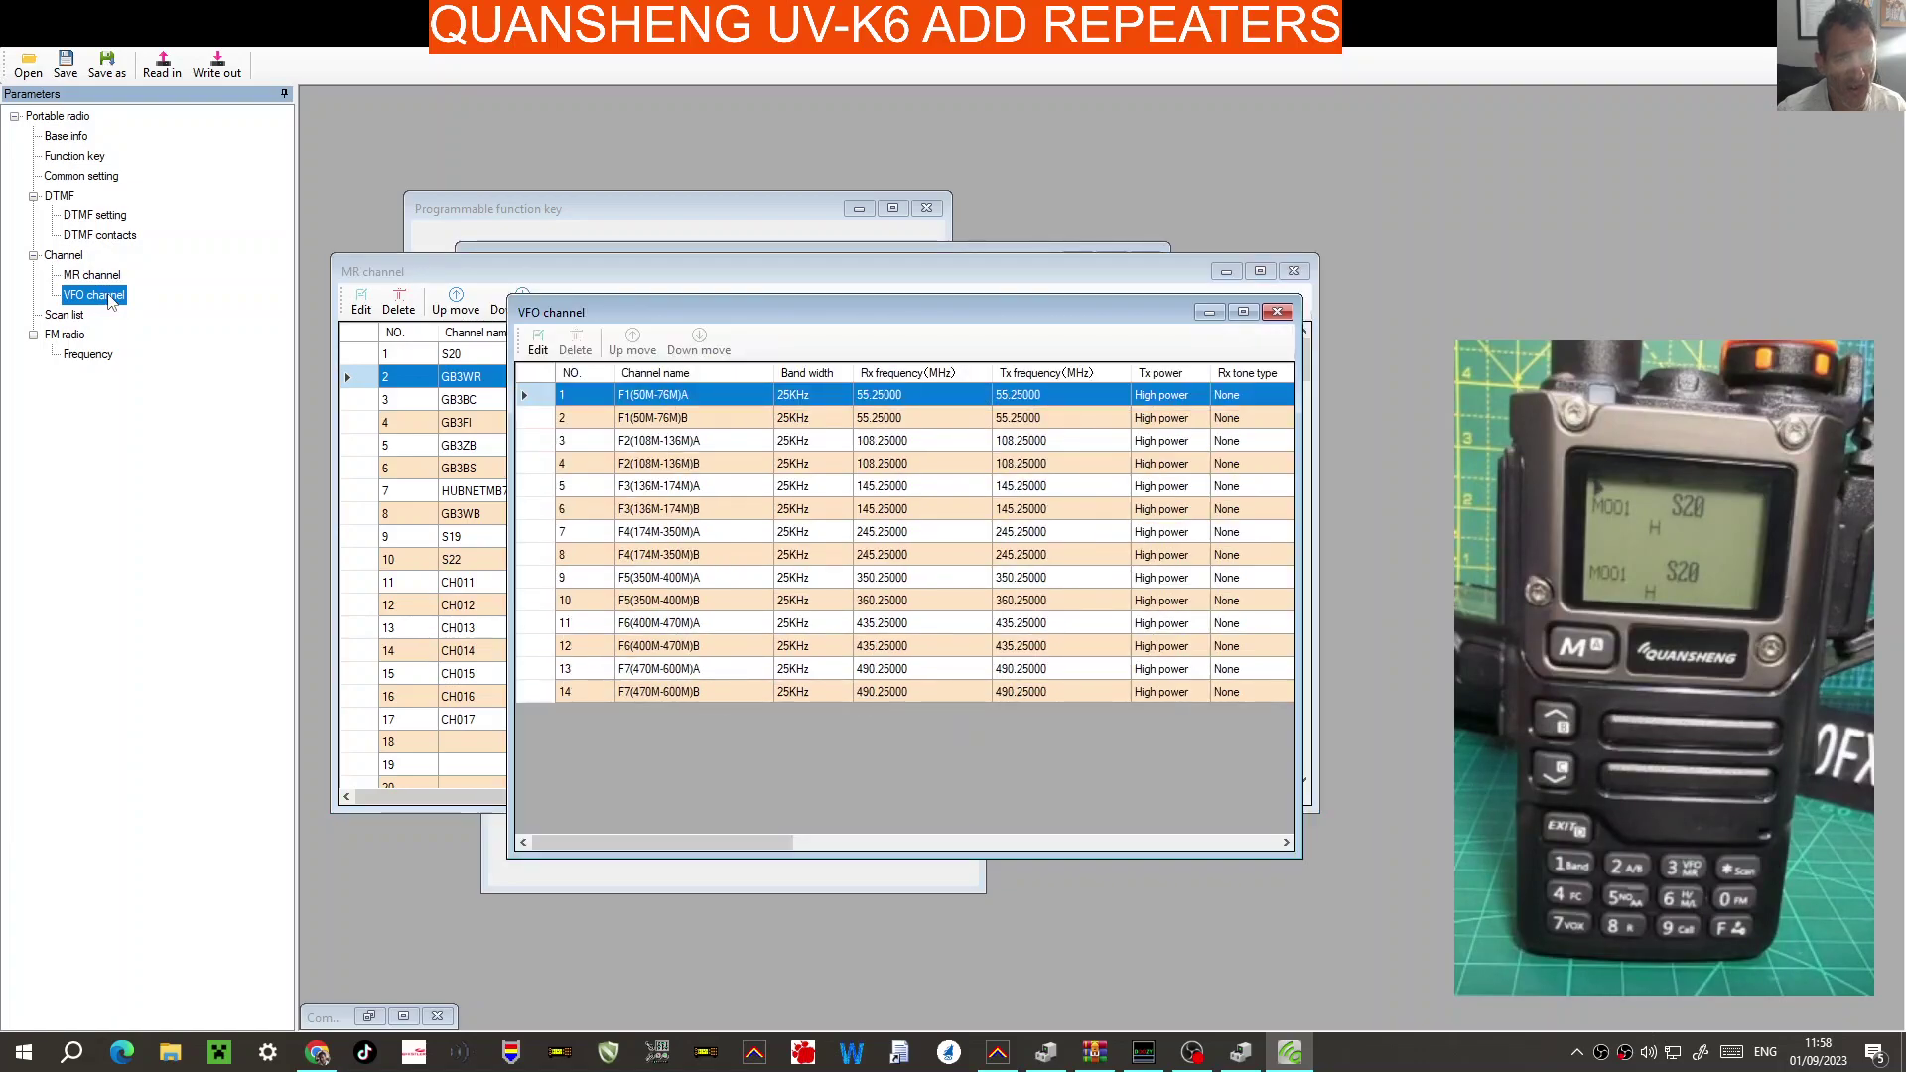
drag(944, 308, 813, 294)
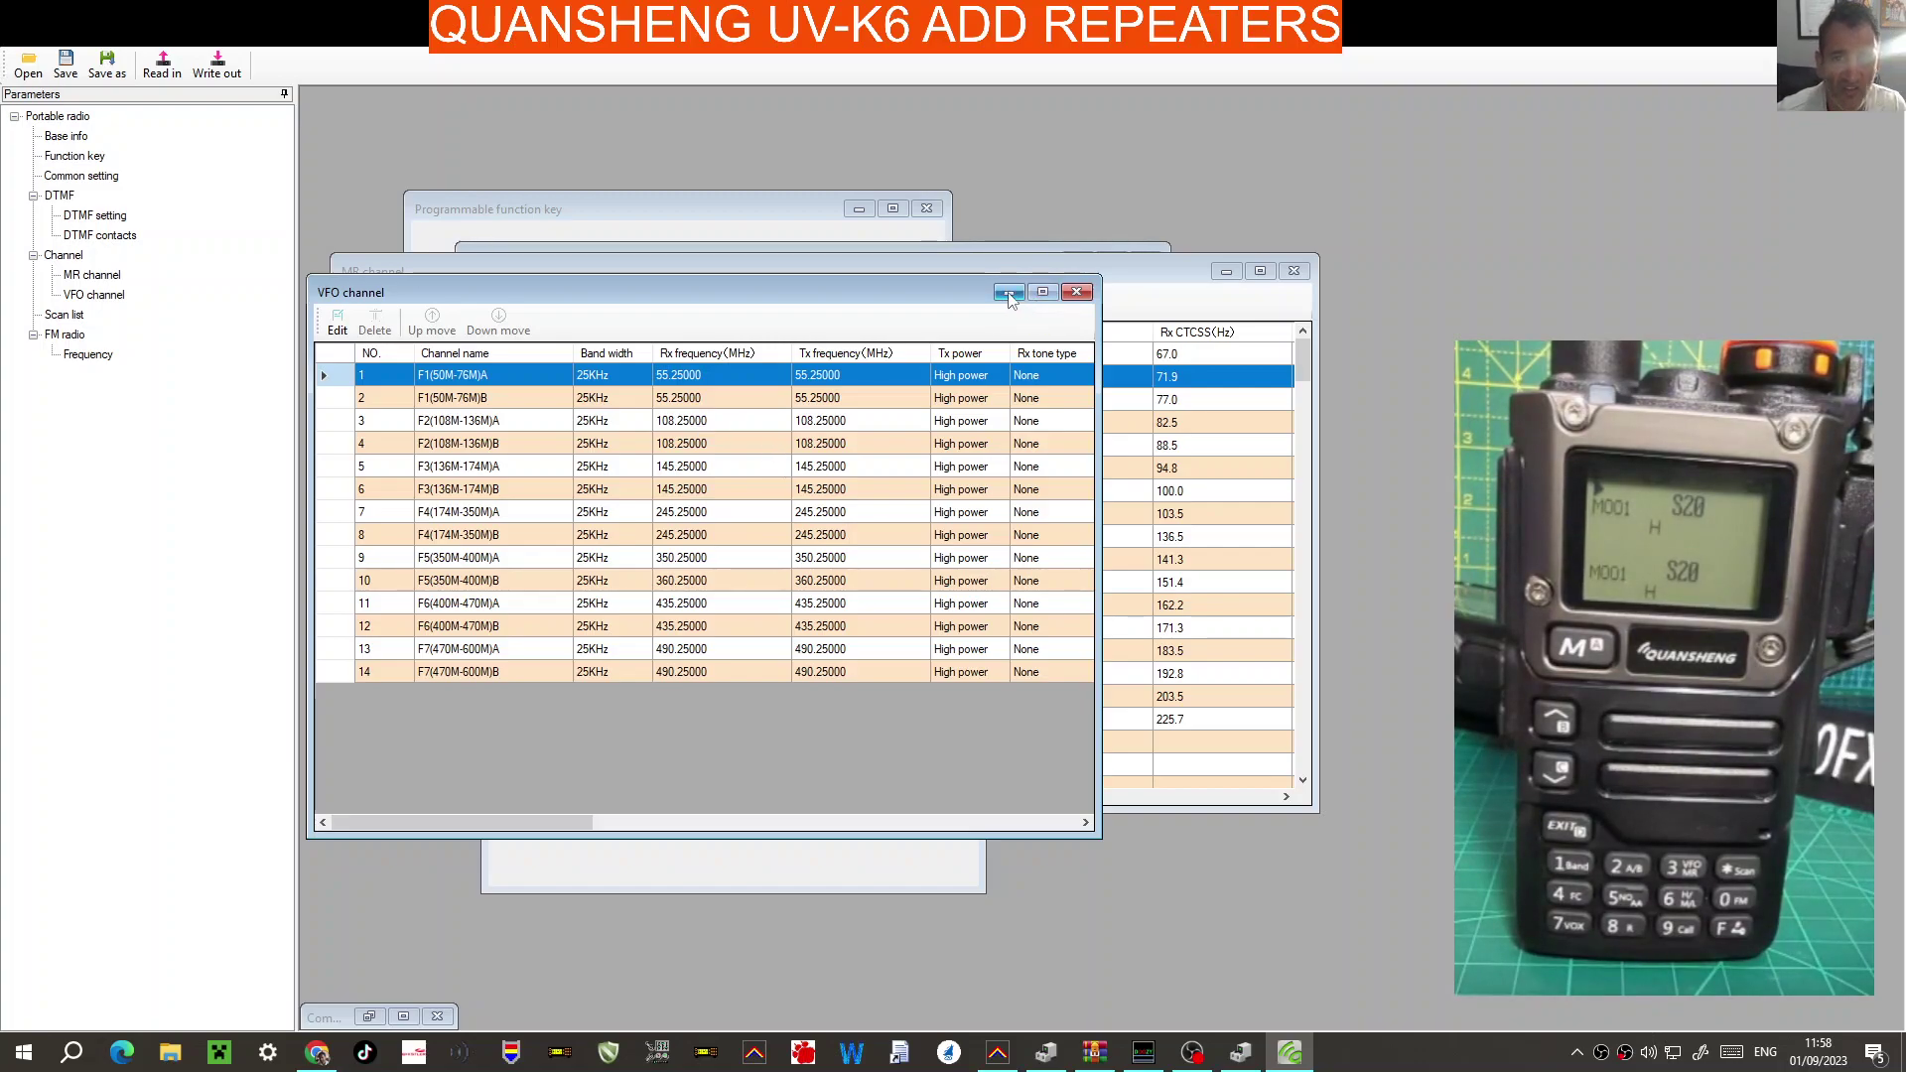
Minimize the VFO list, then open and close Scan lists to reveal the 17-channel MR table.
click(1009, 292)
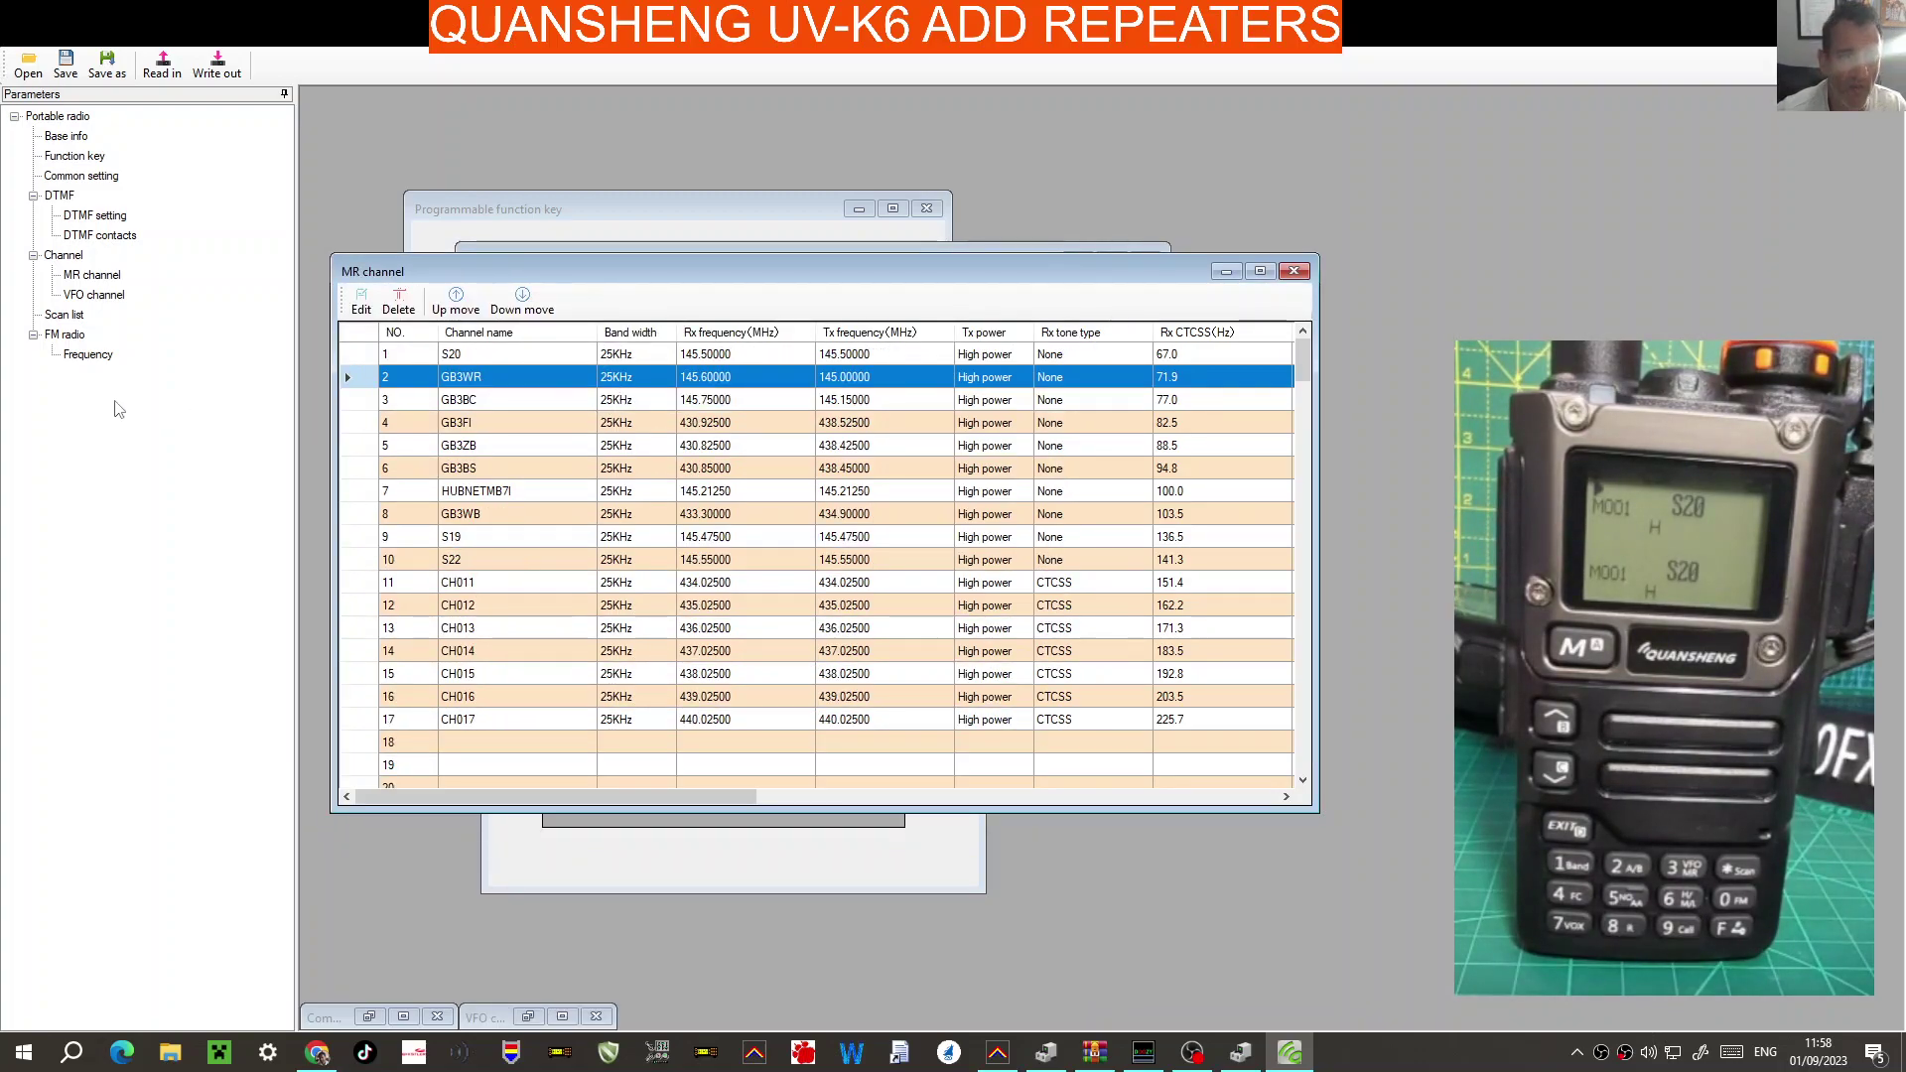
click(69, 318)
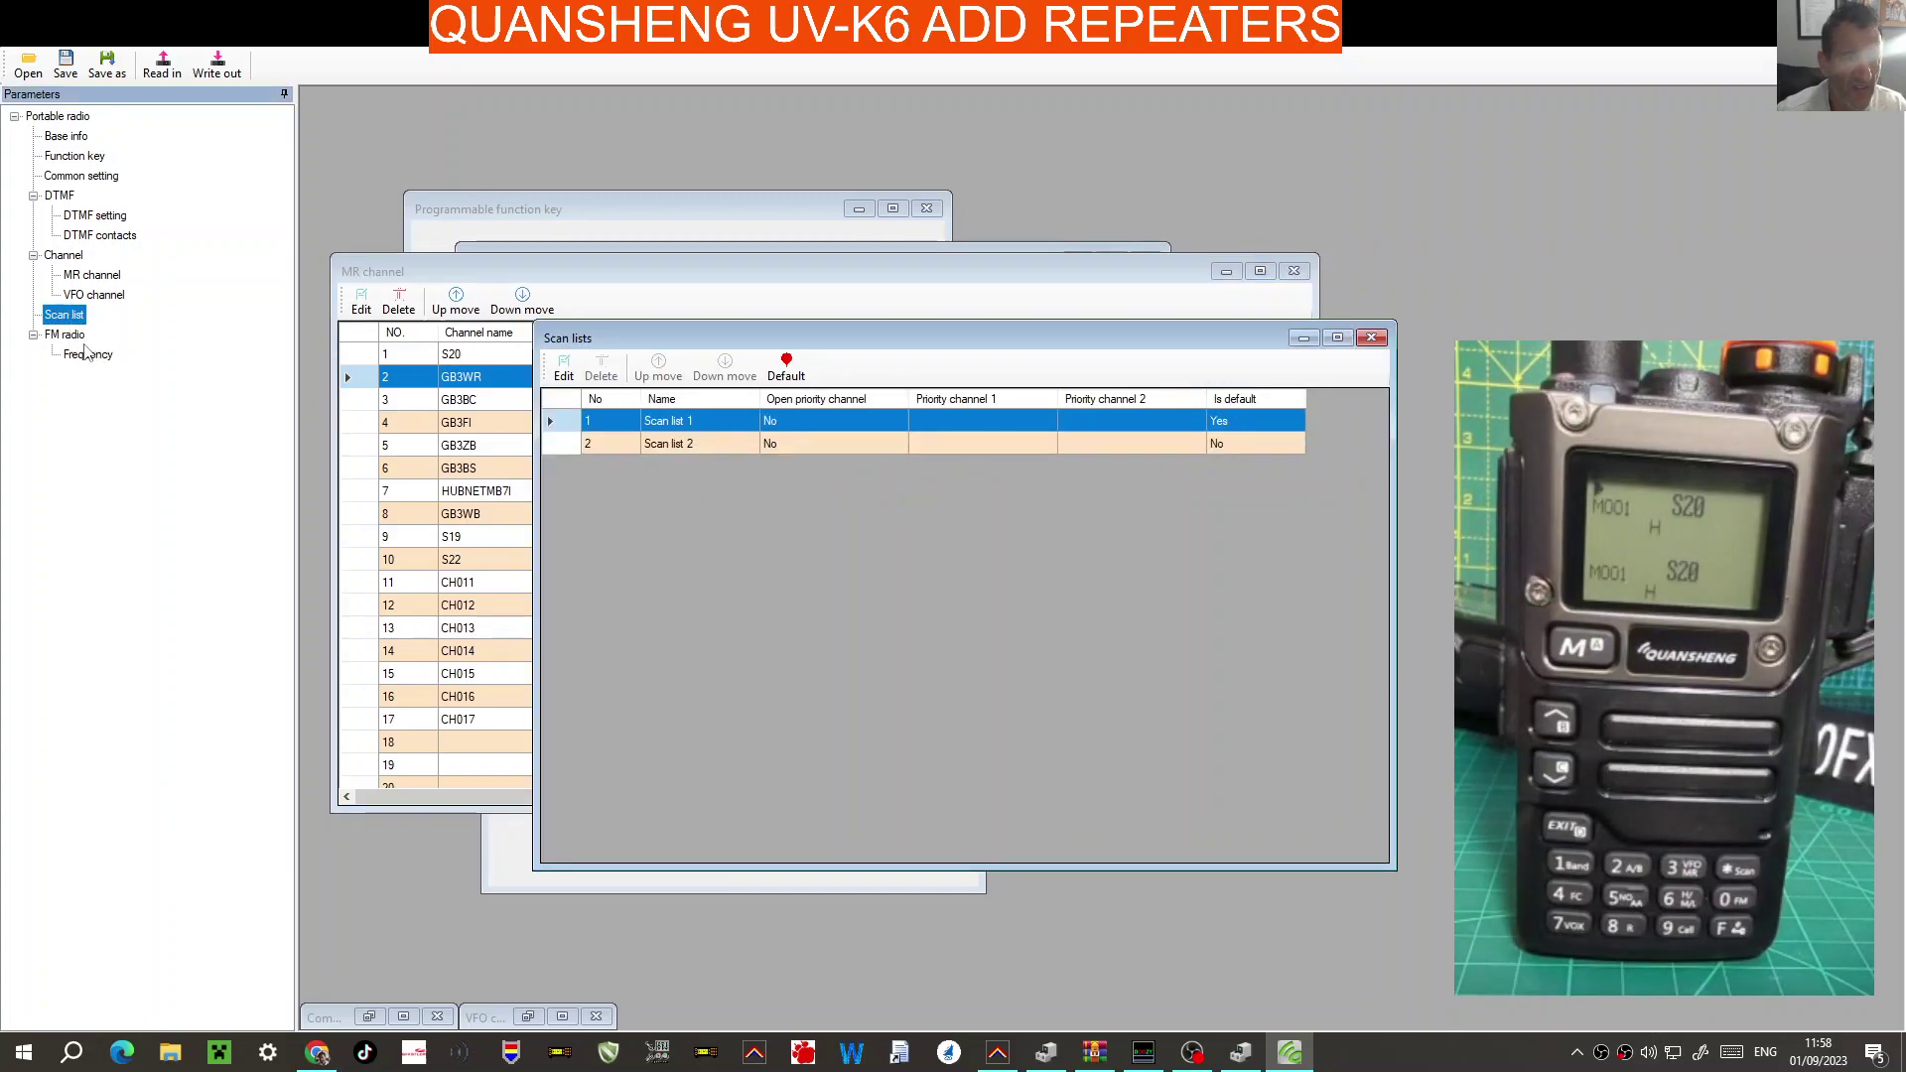
double_click(78, 337)
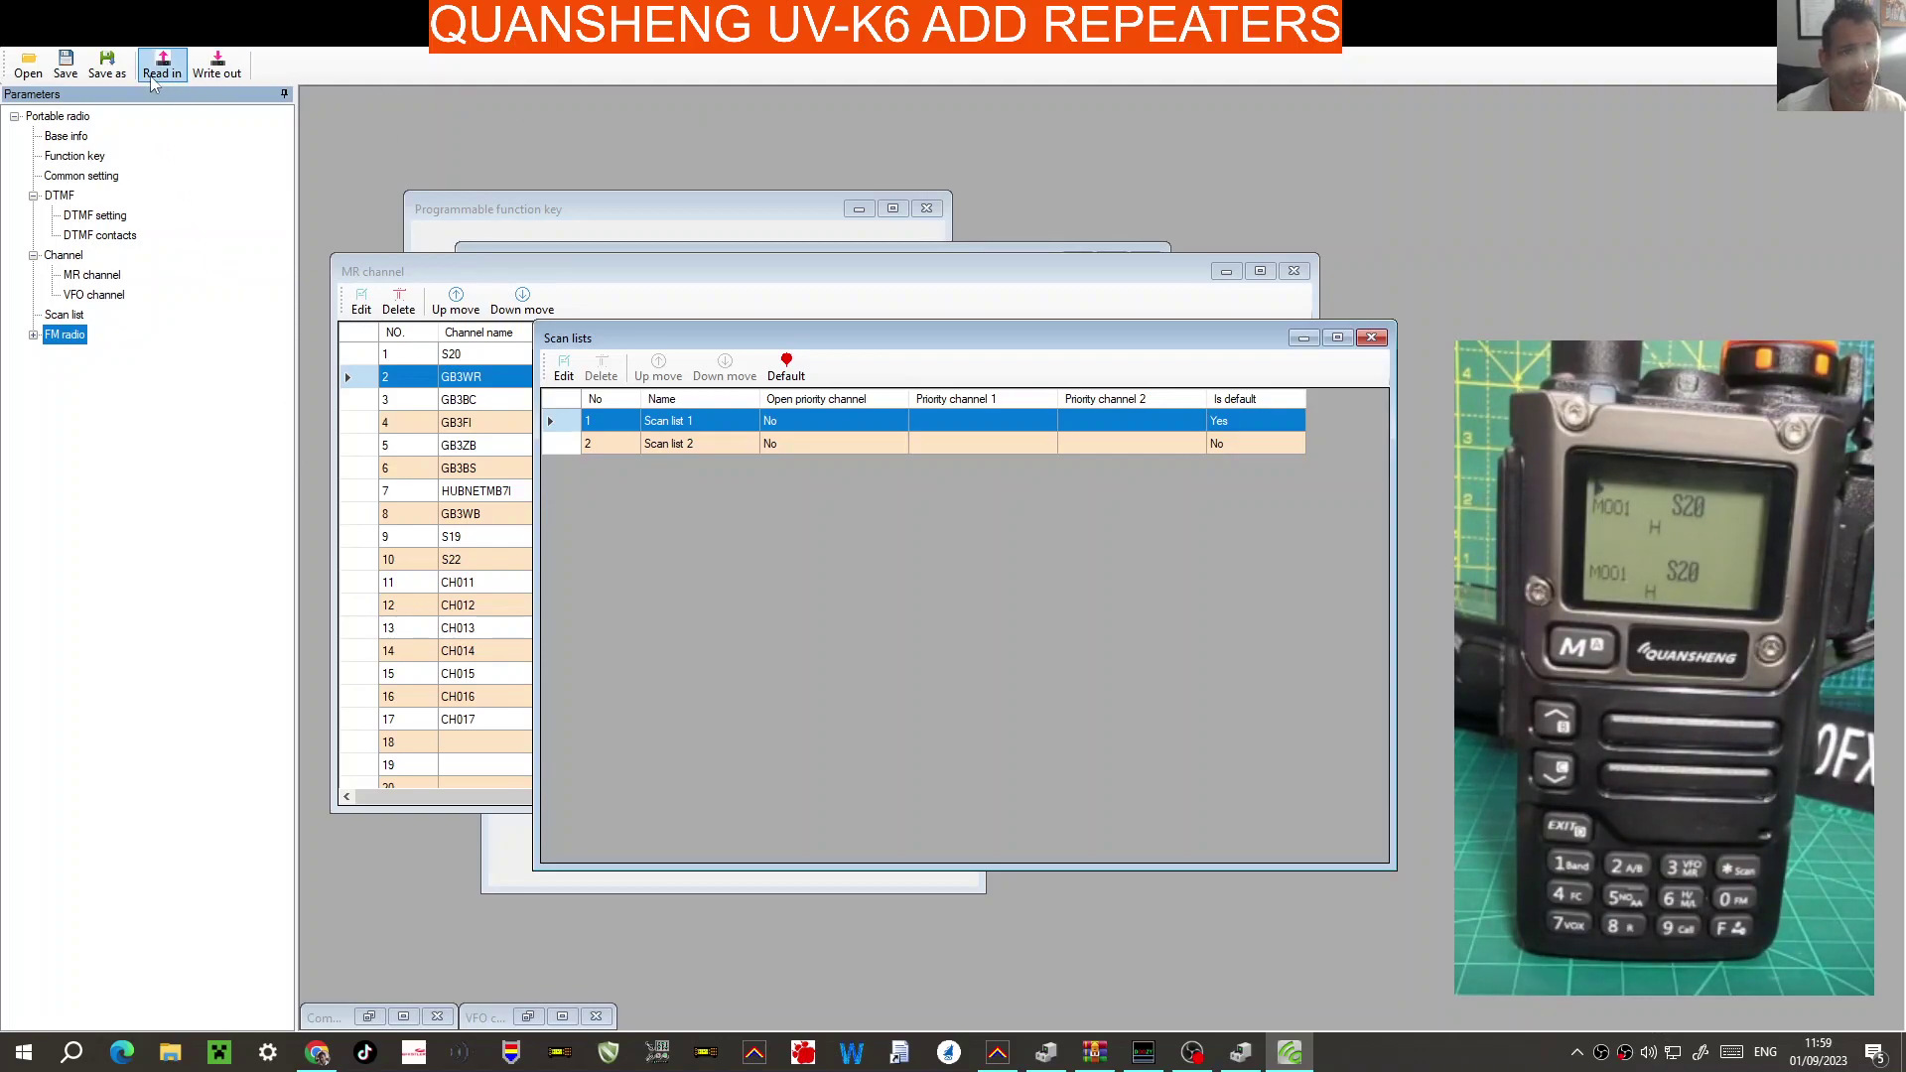
click(1371, 337)
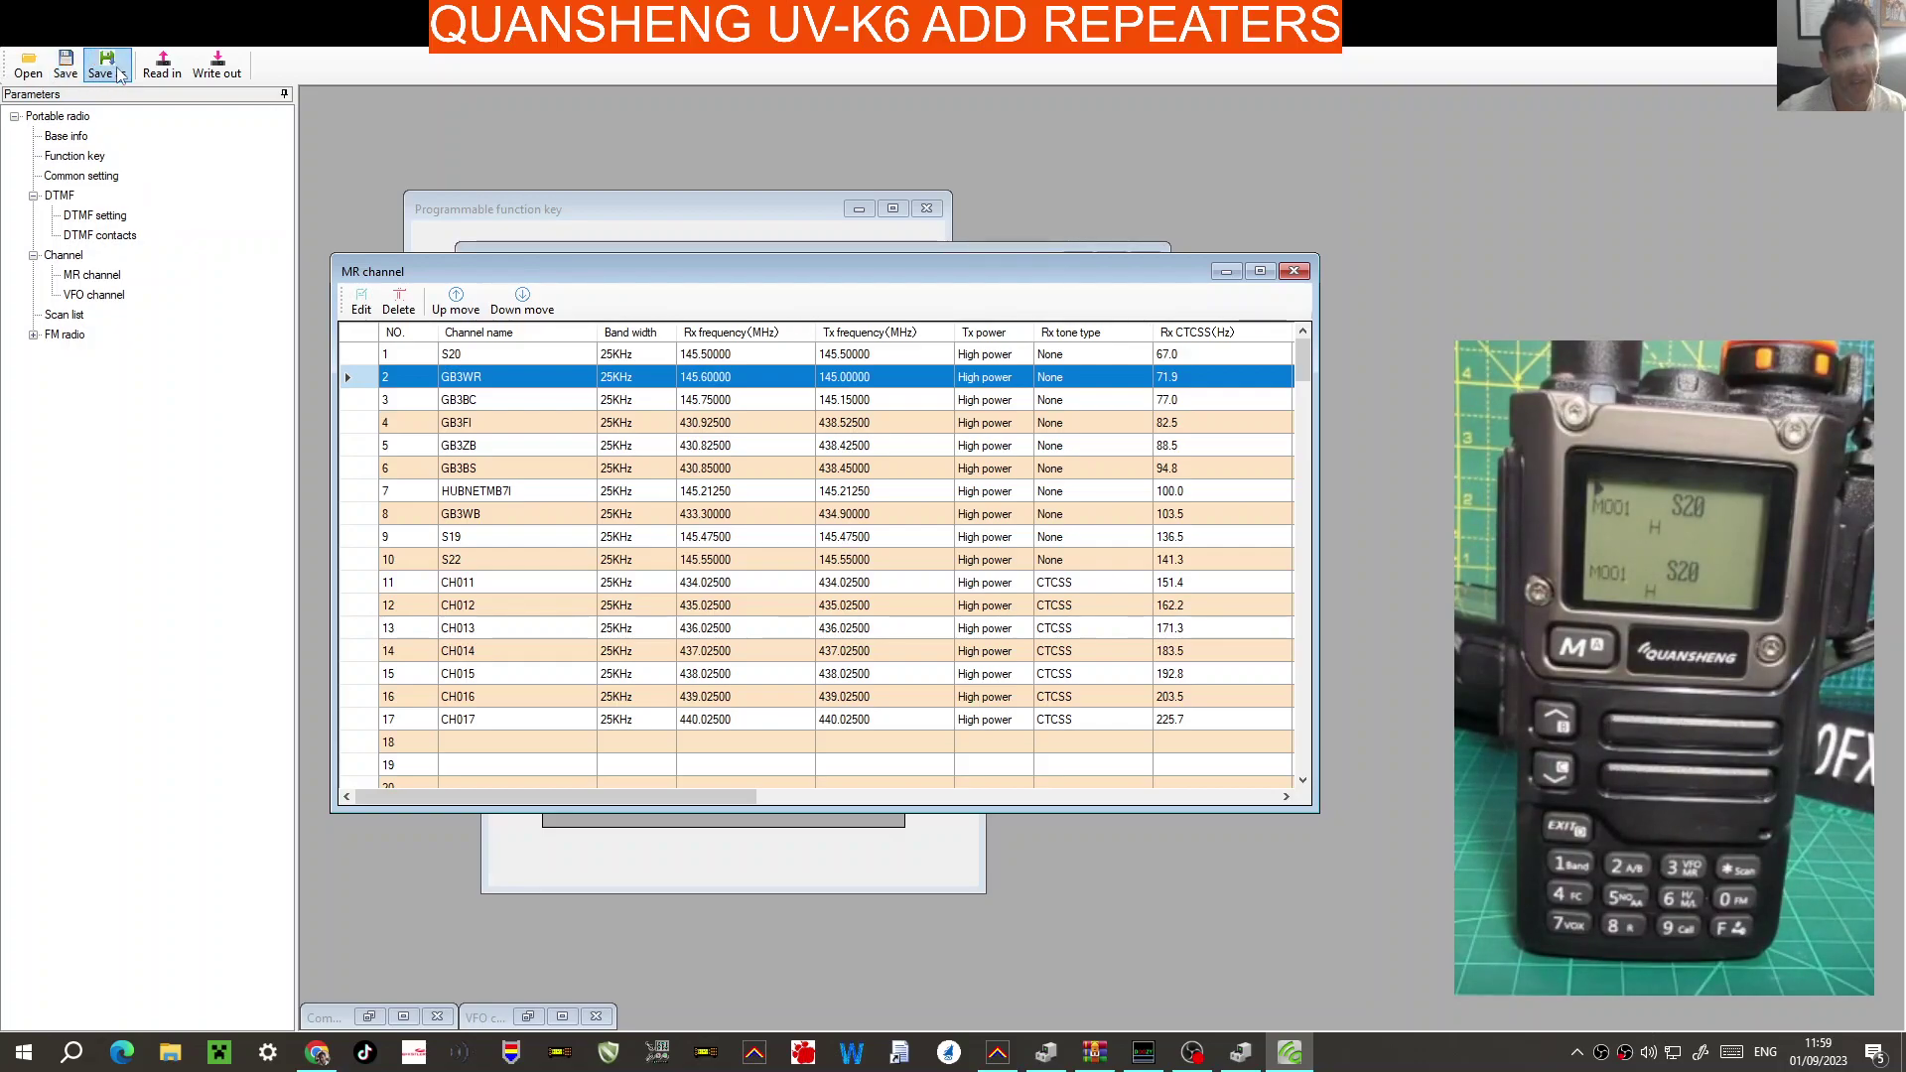
click(27, 71)
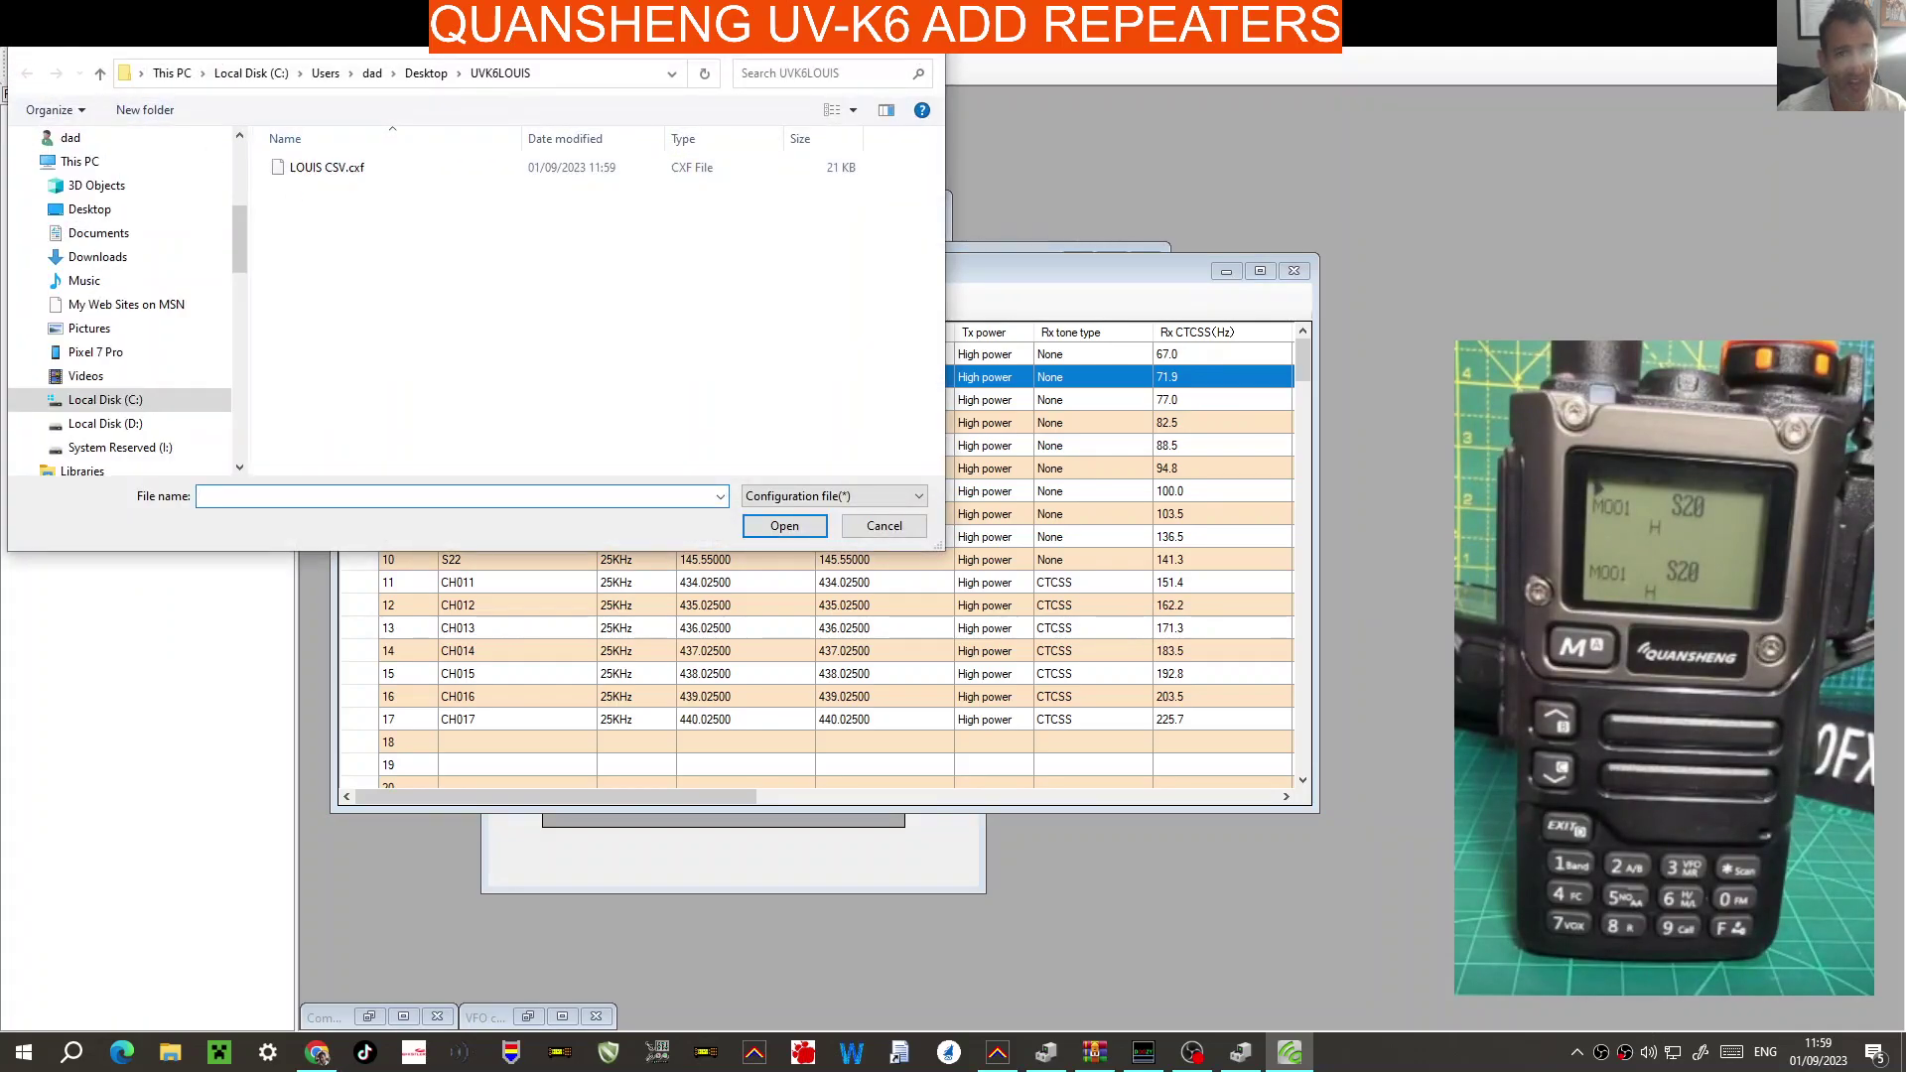
key(Escape)
click(24, 46)
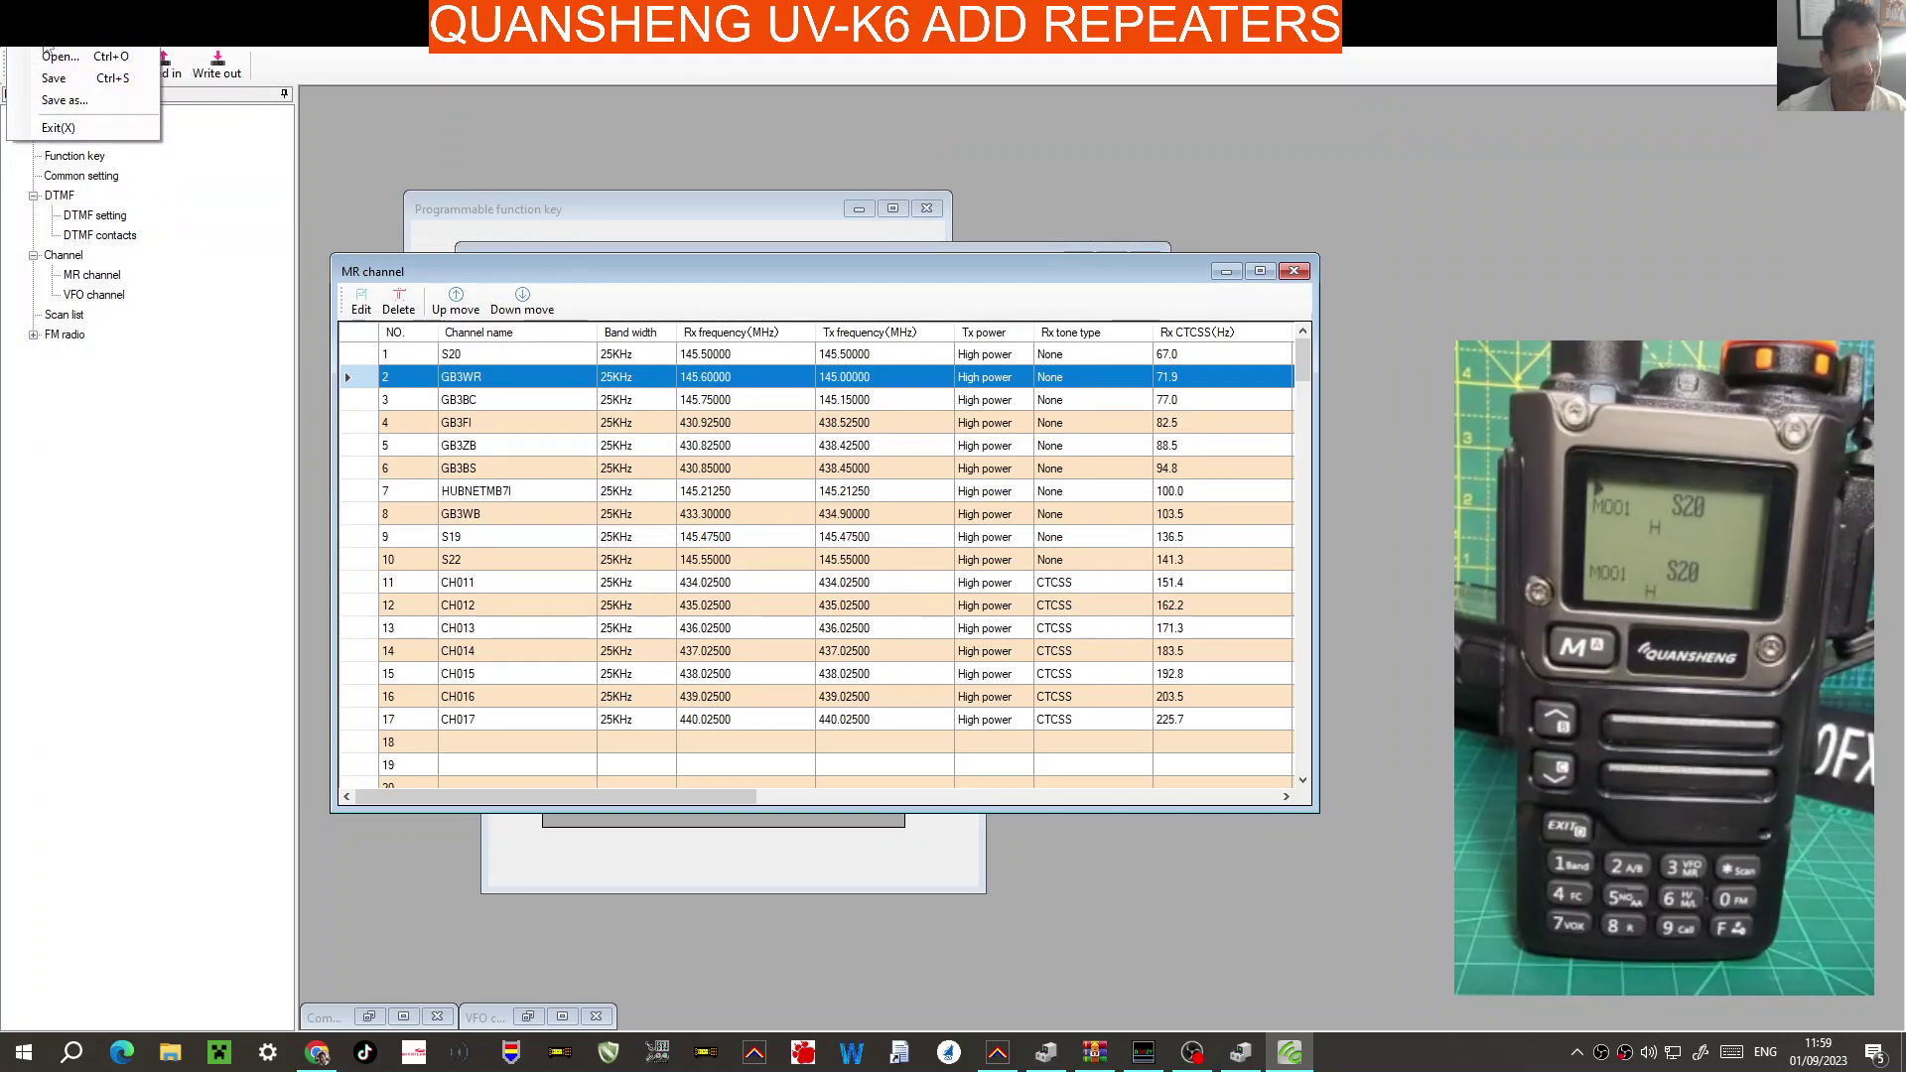
click(54, 56)
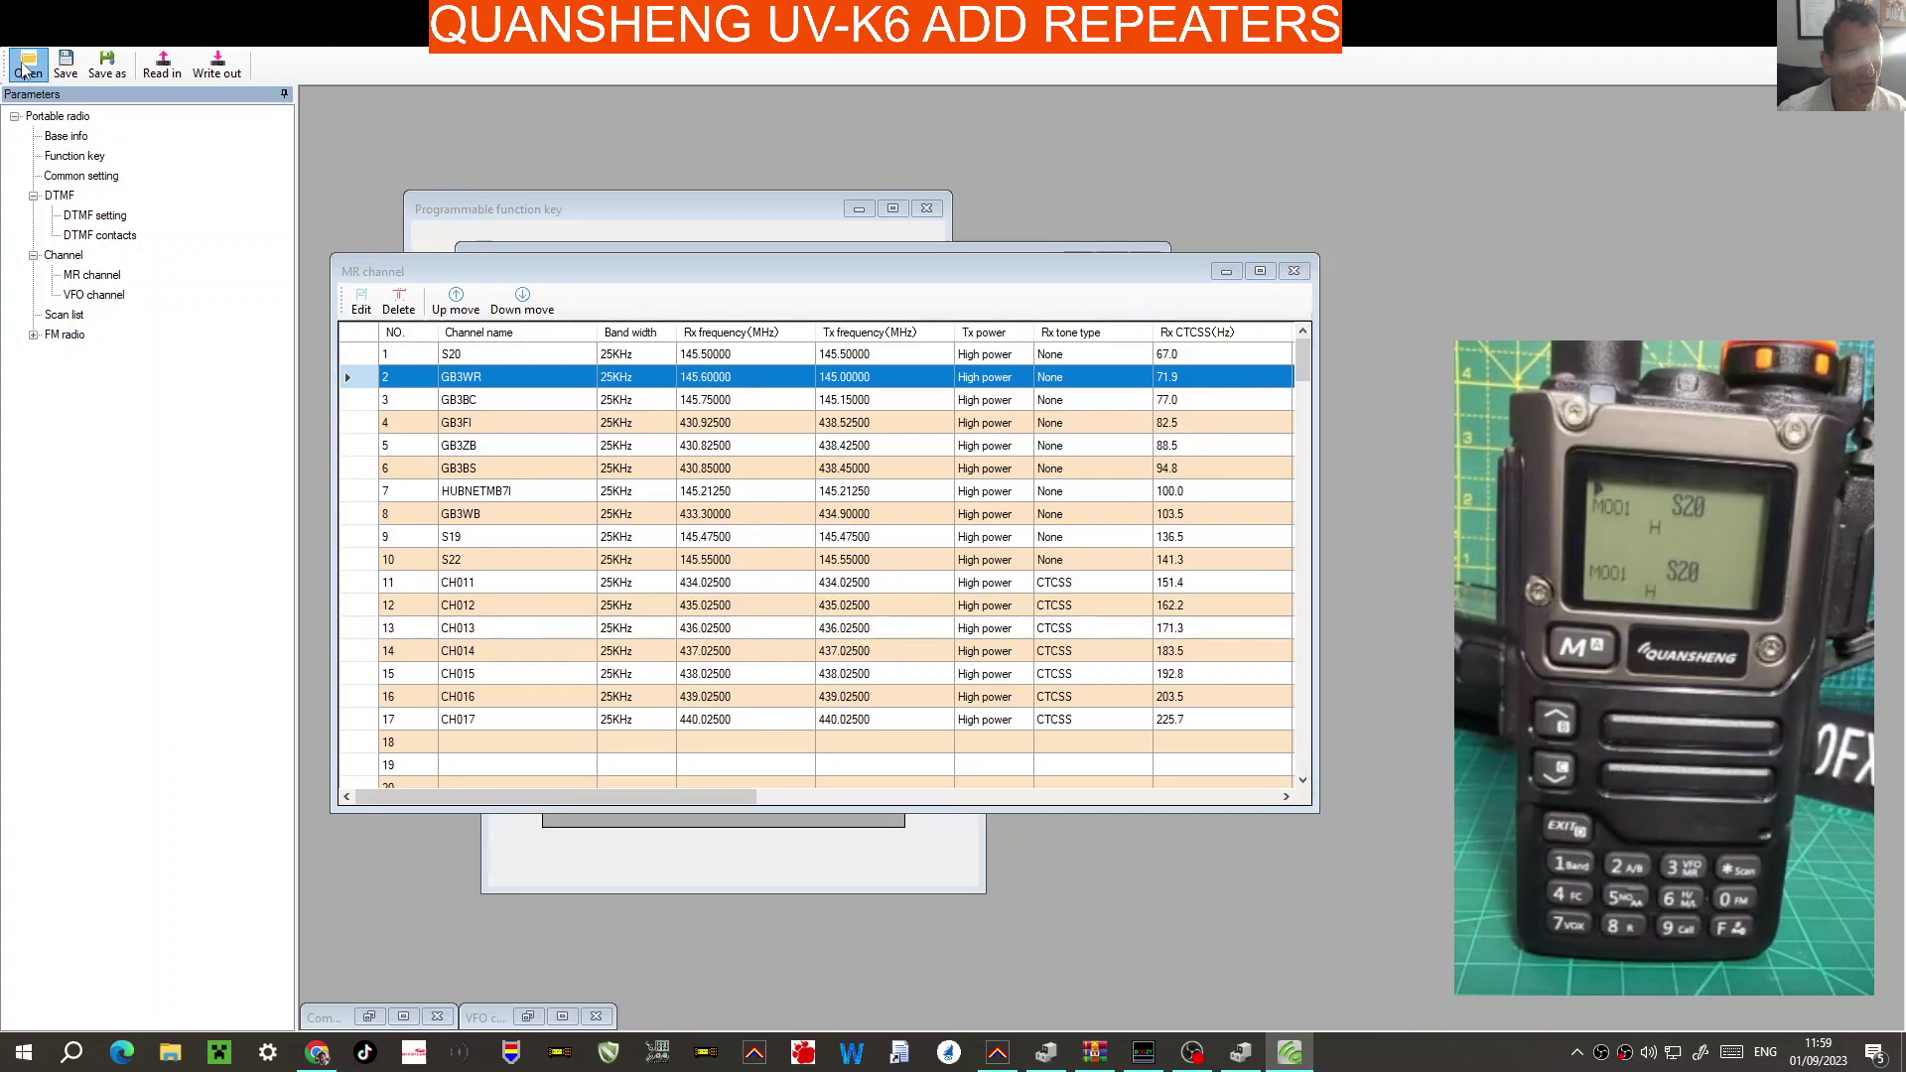
click(921, 35)
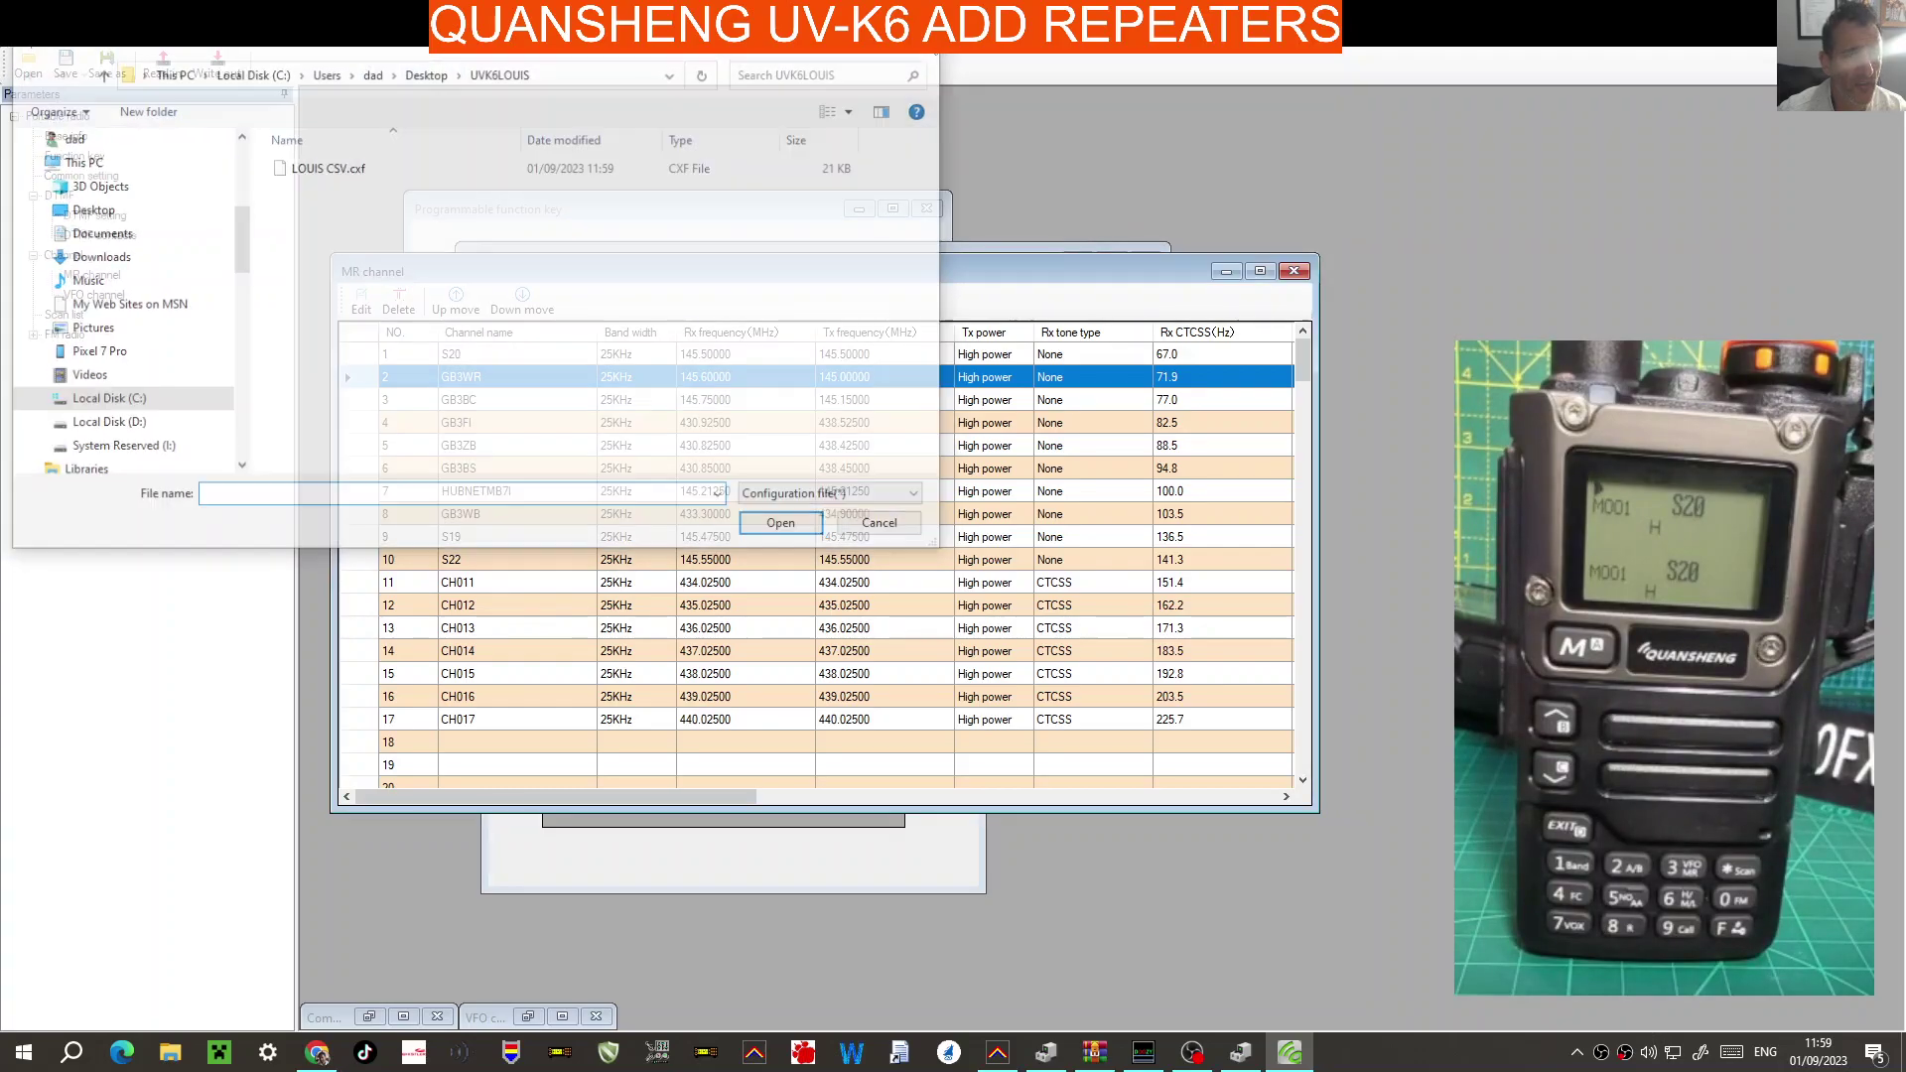
click(94, 38)
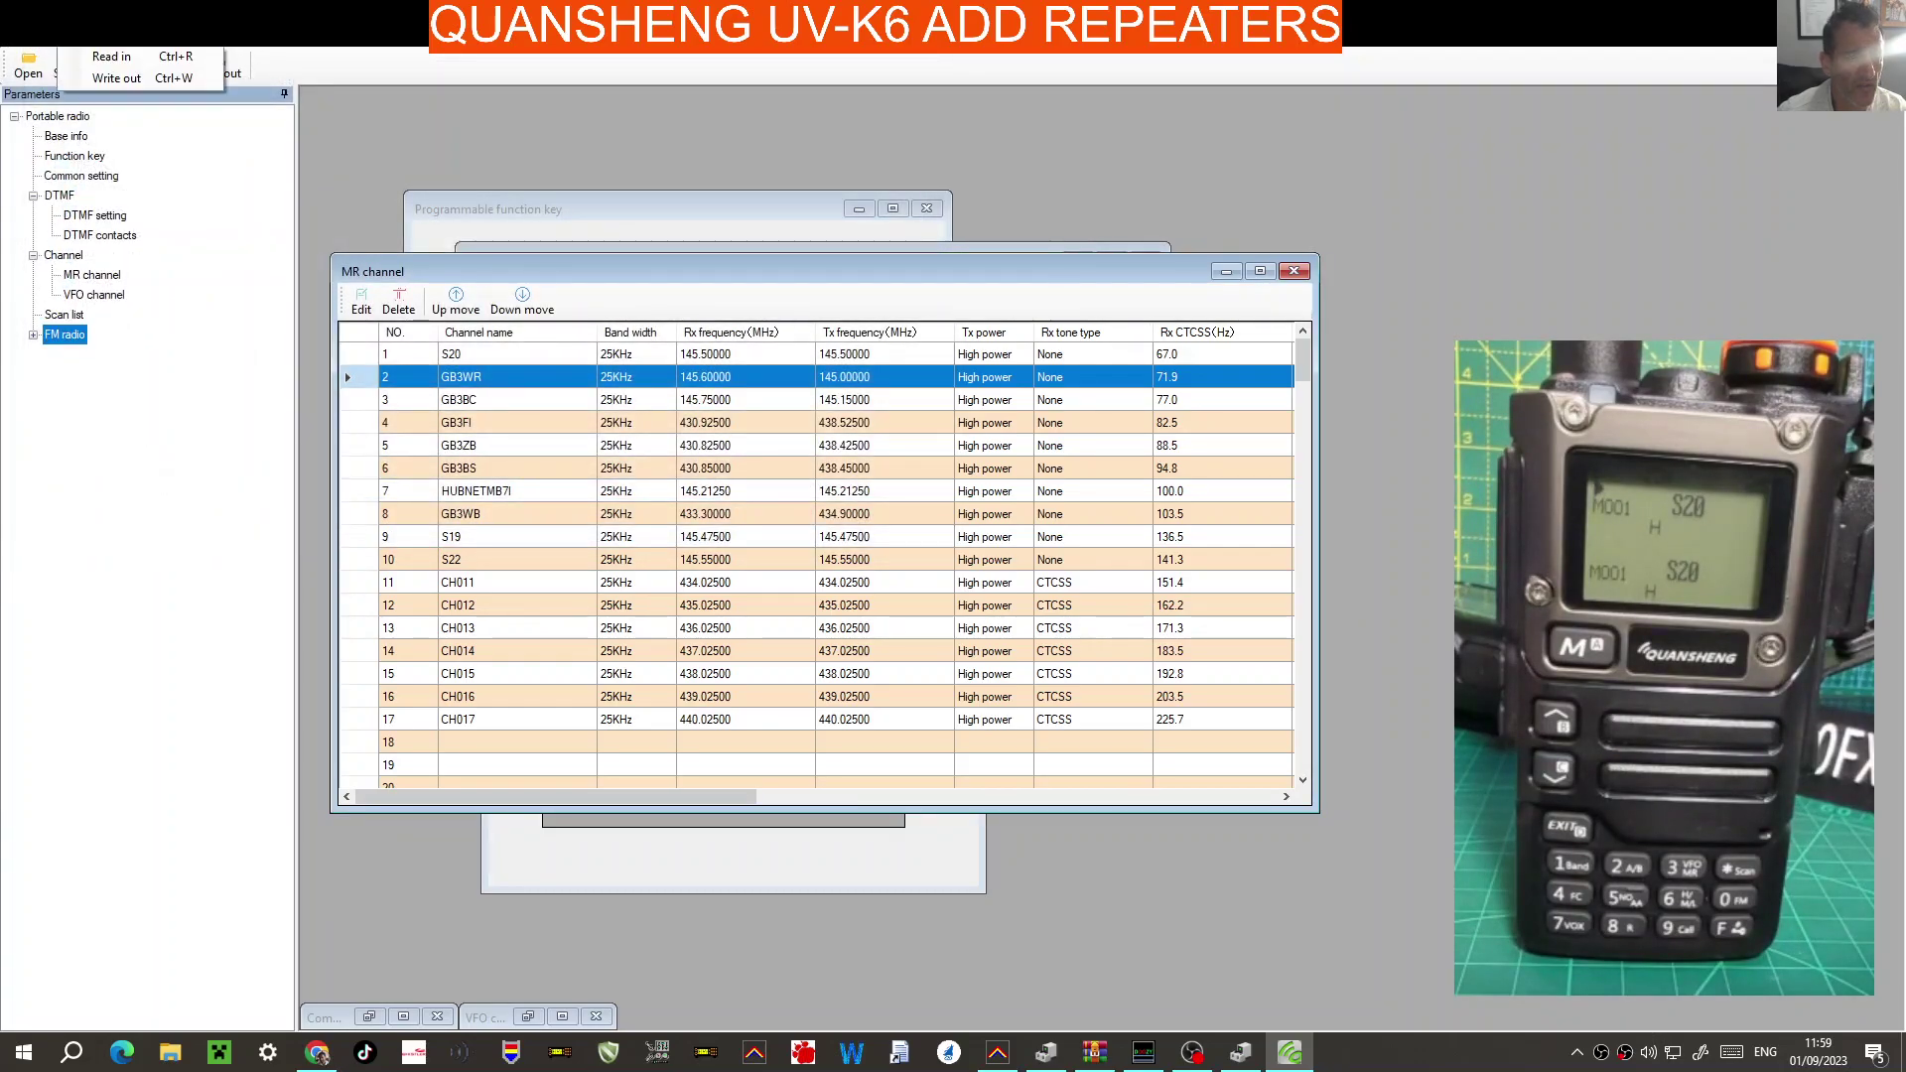
click(164, 39)
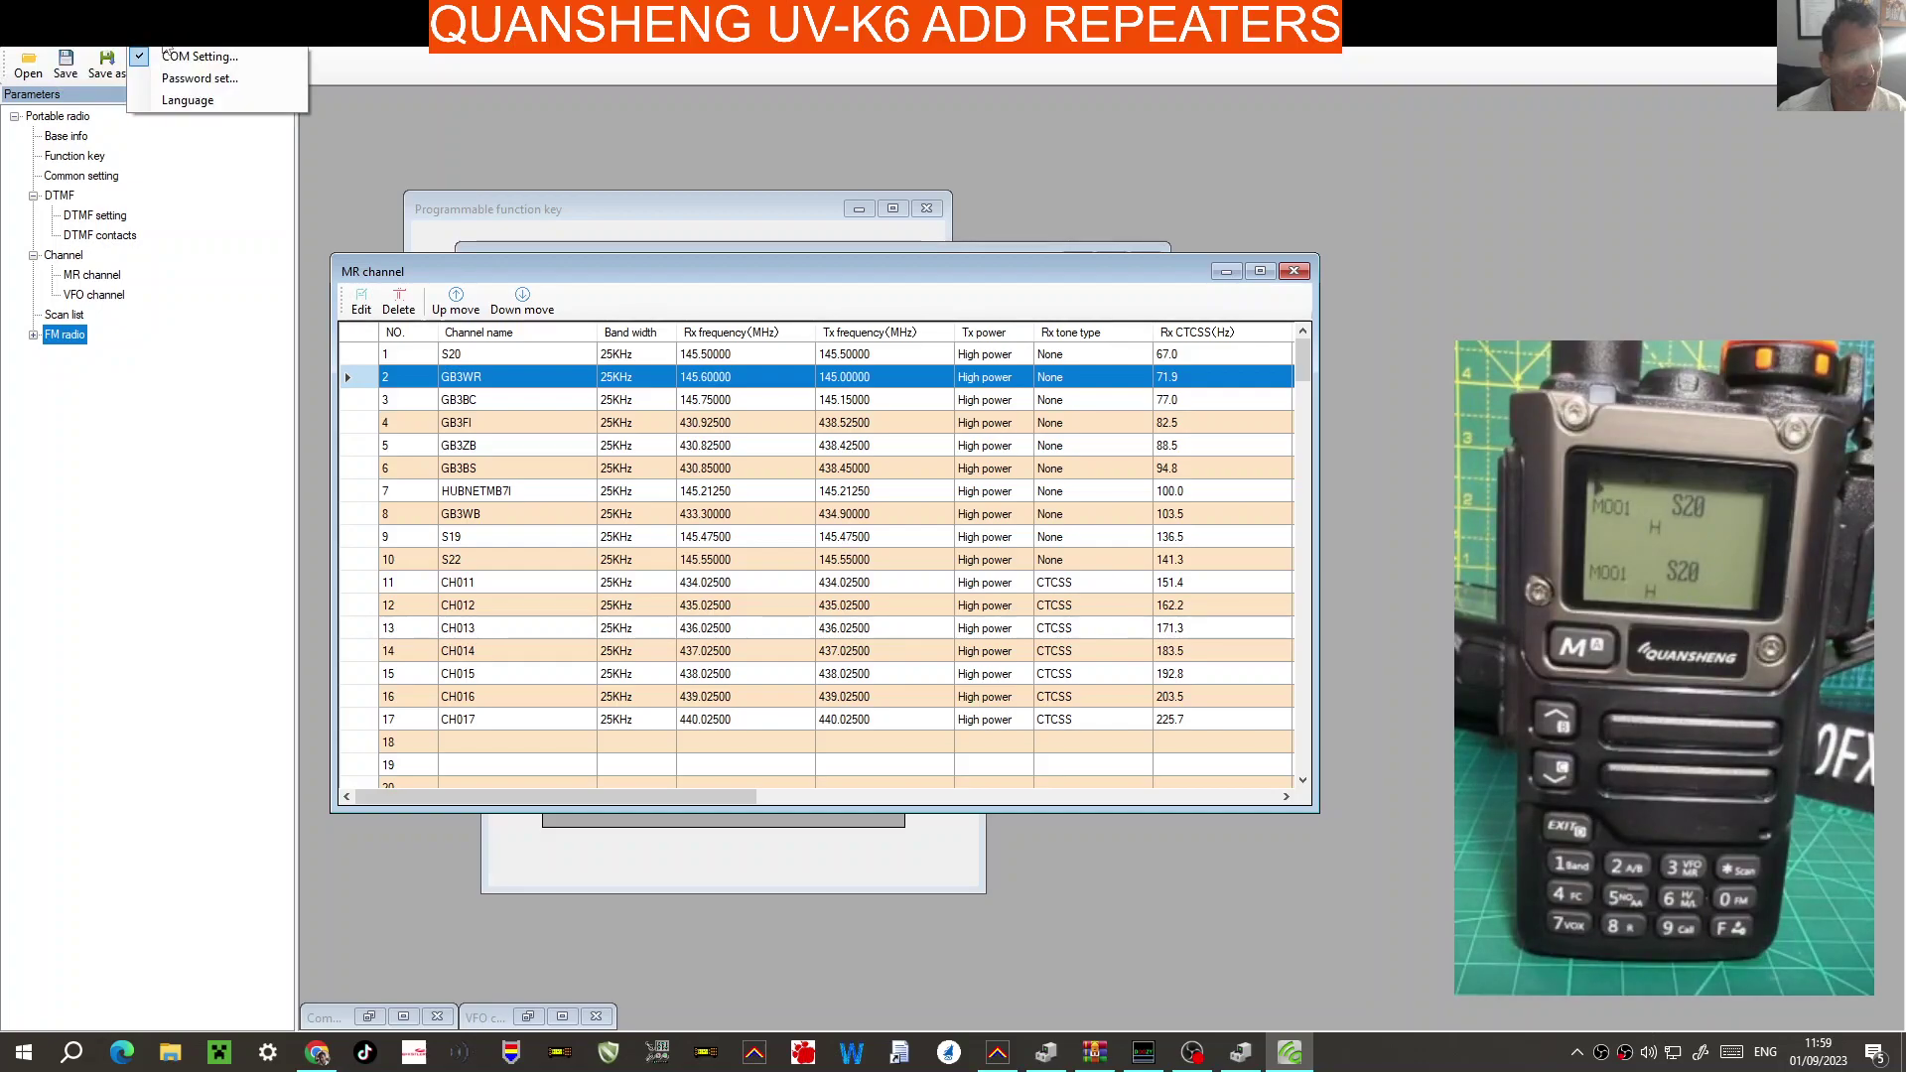
click(189, 56)
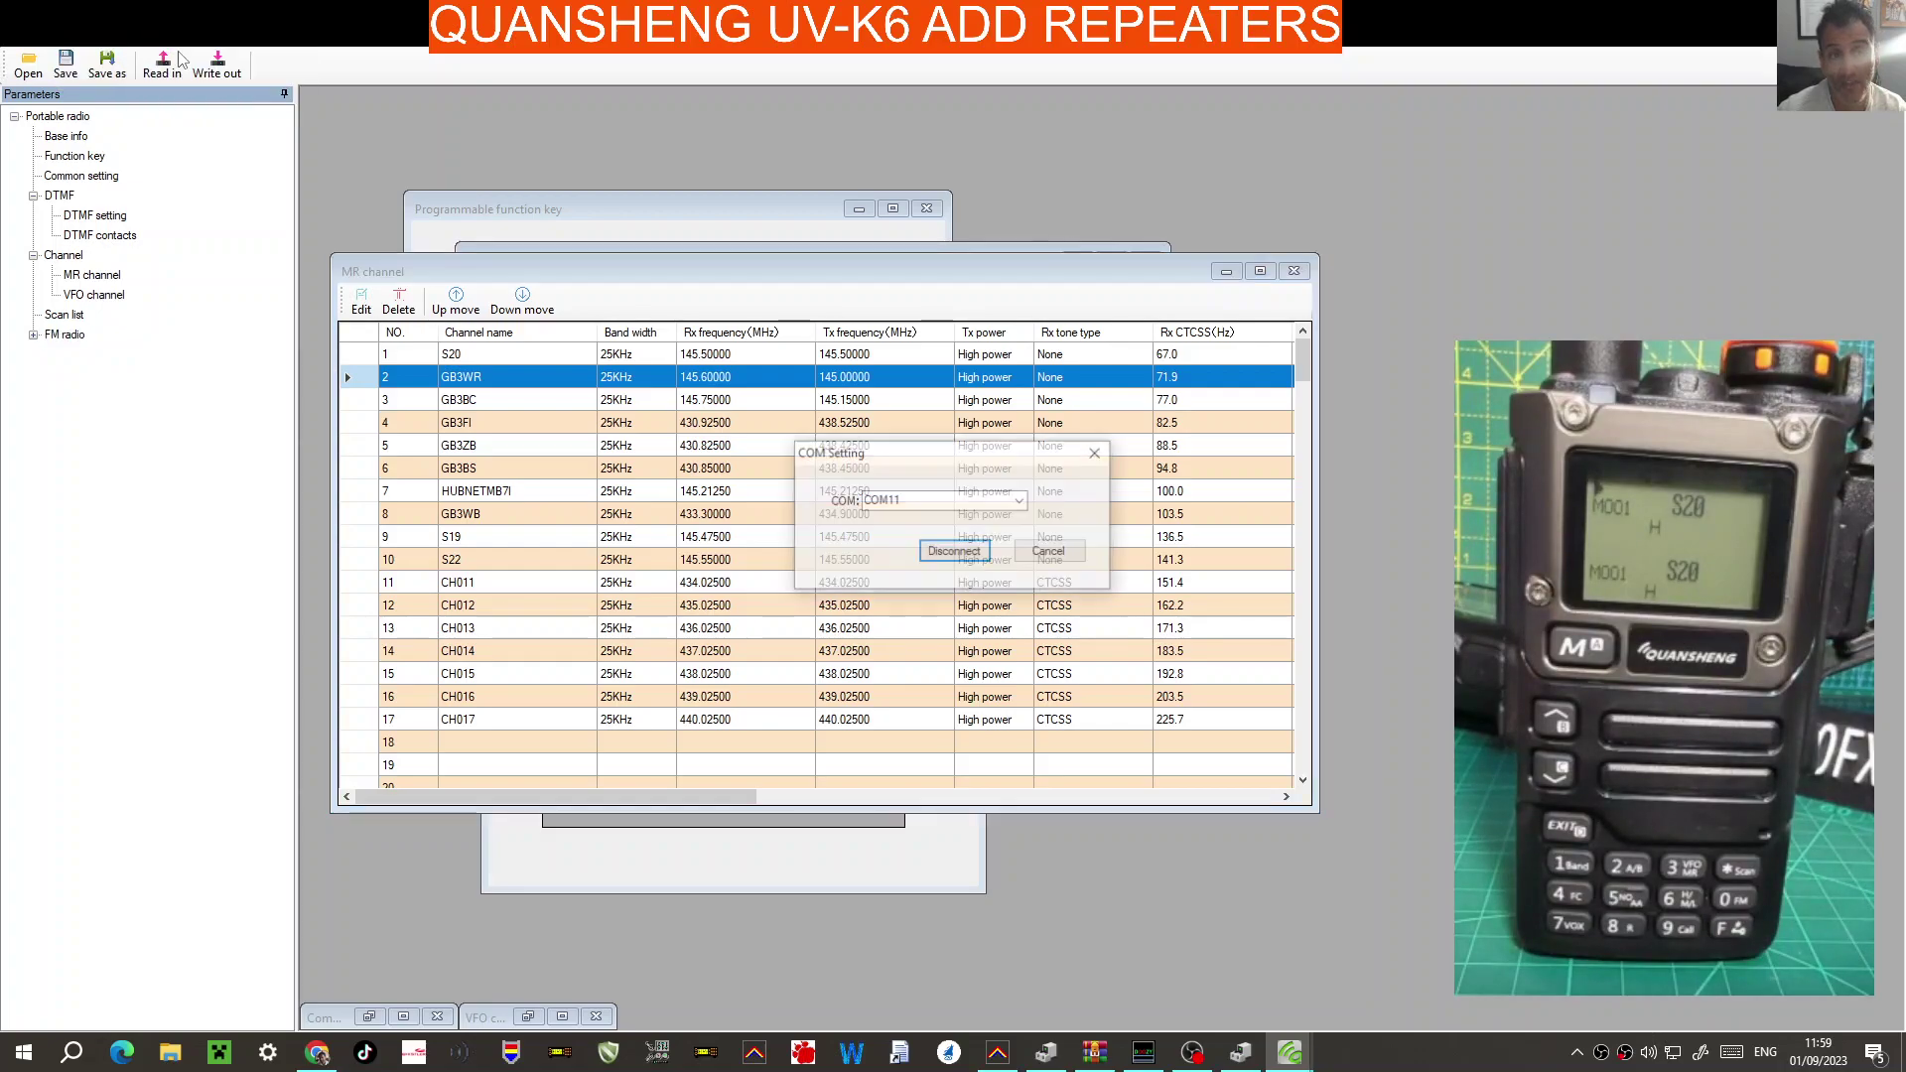
click(1096, 453)
Open Device Manager and expand Ports (COM & LPT) to find USB-SERIAL CH340 on COM11.
right_click(22, 1054)
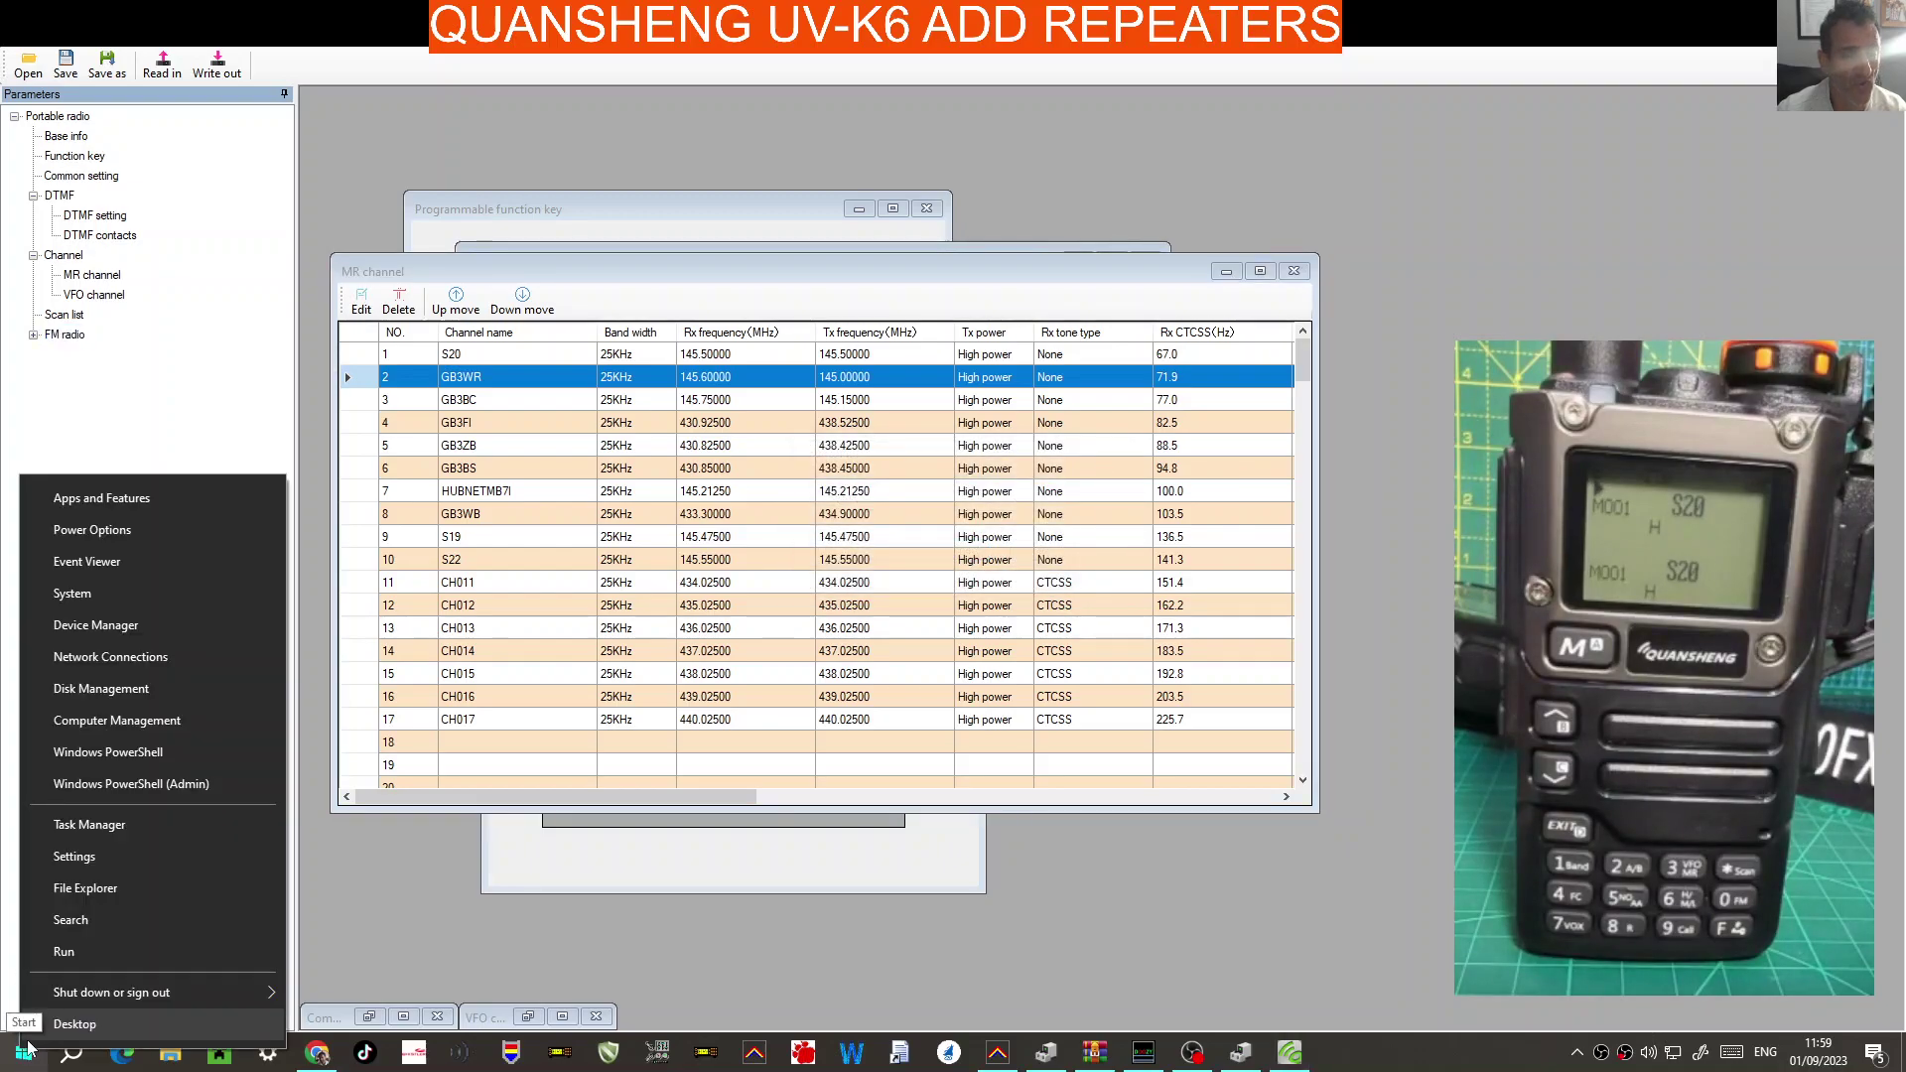
click(95, 633)
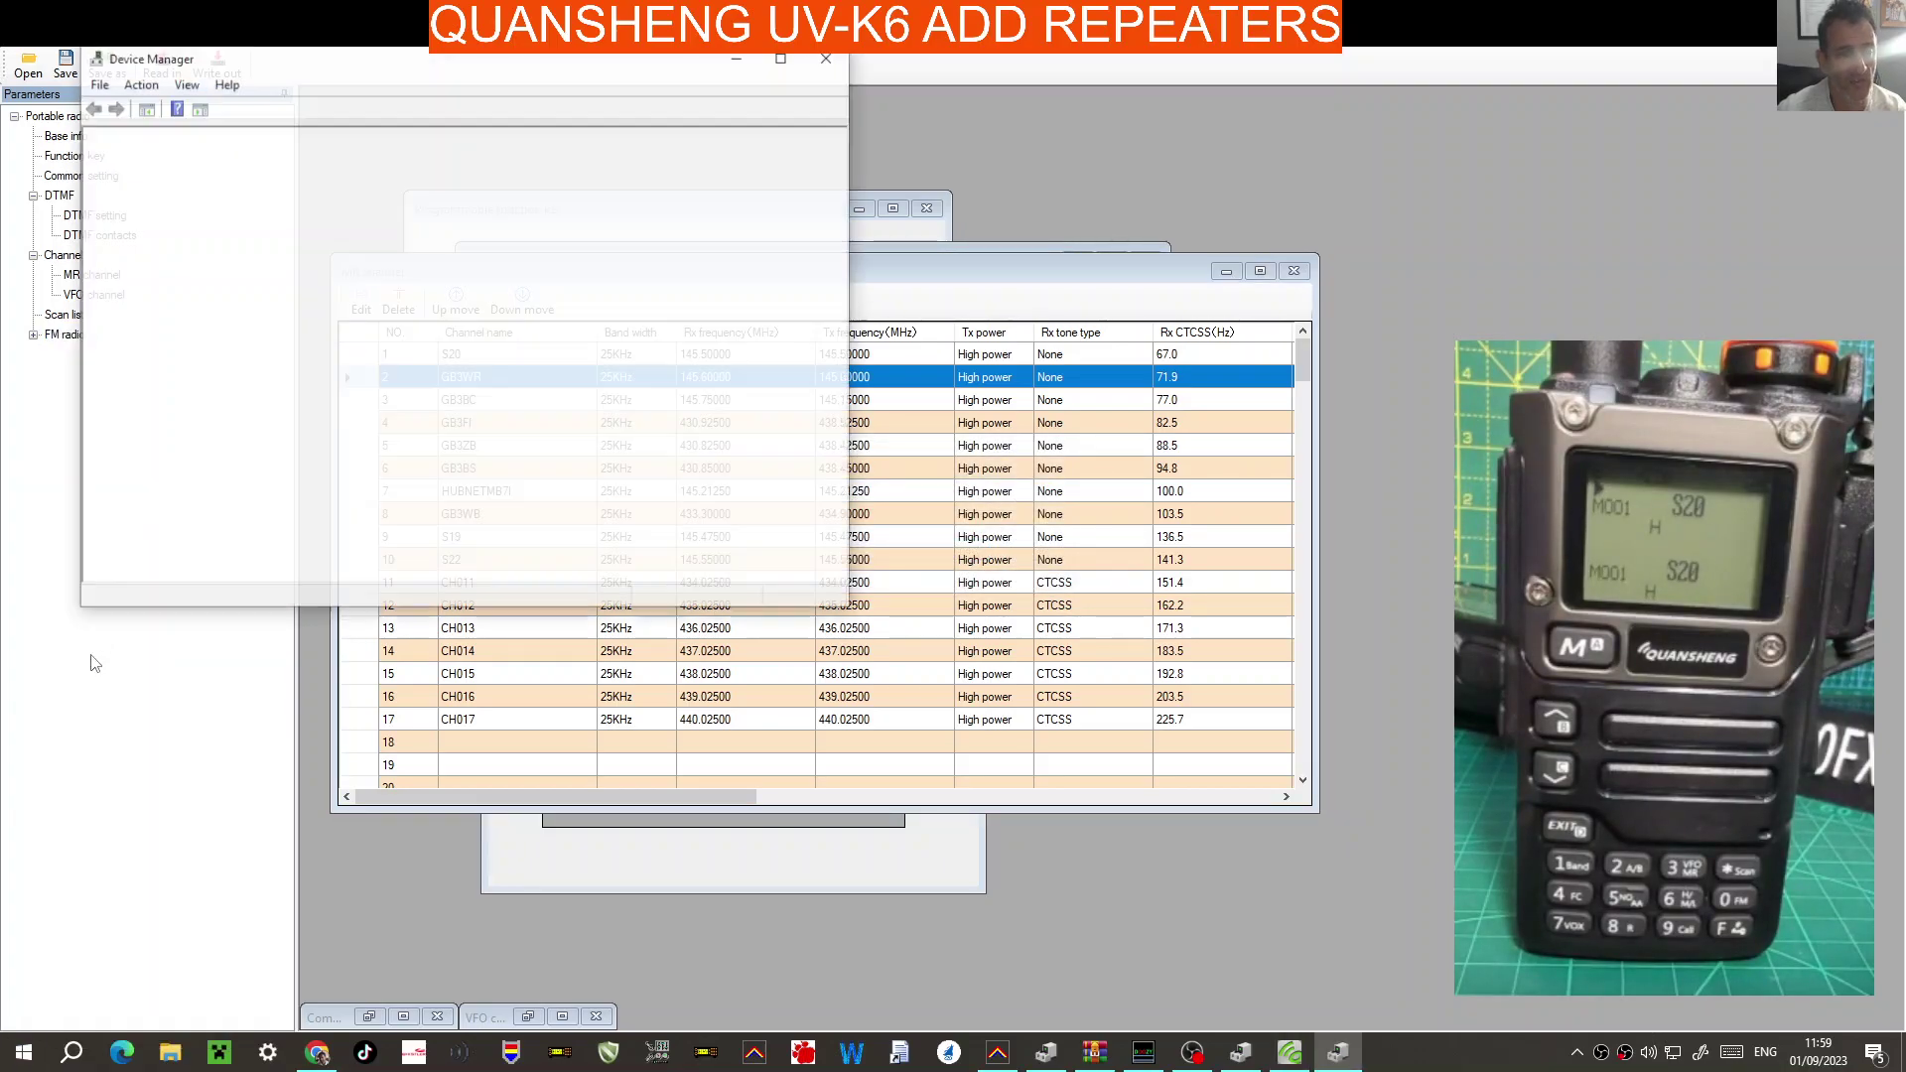
double_click(151, 403)
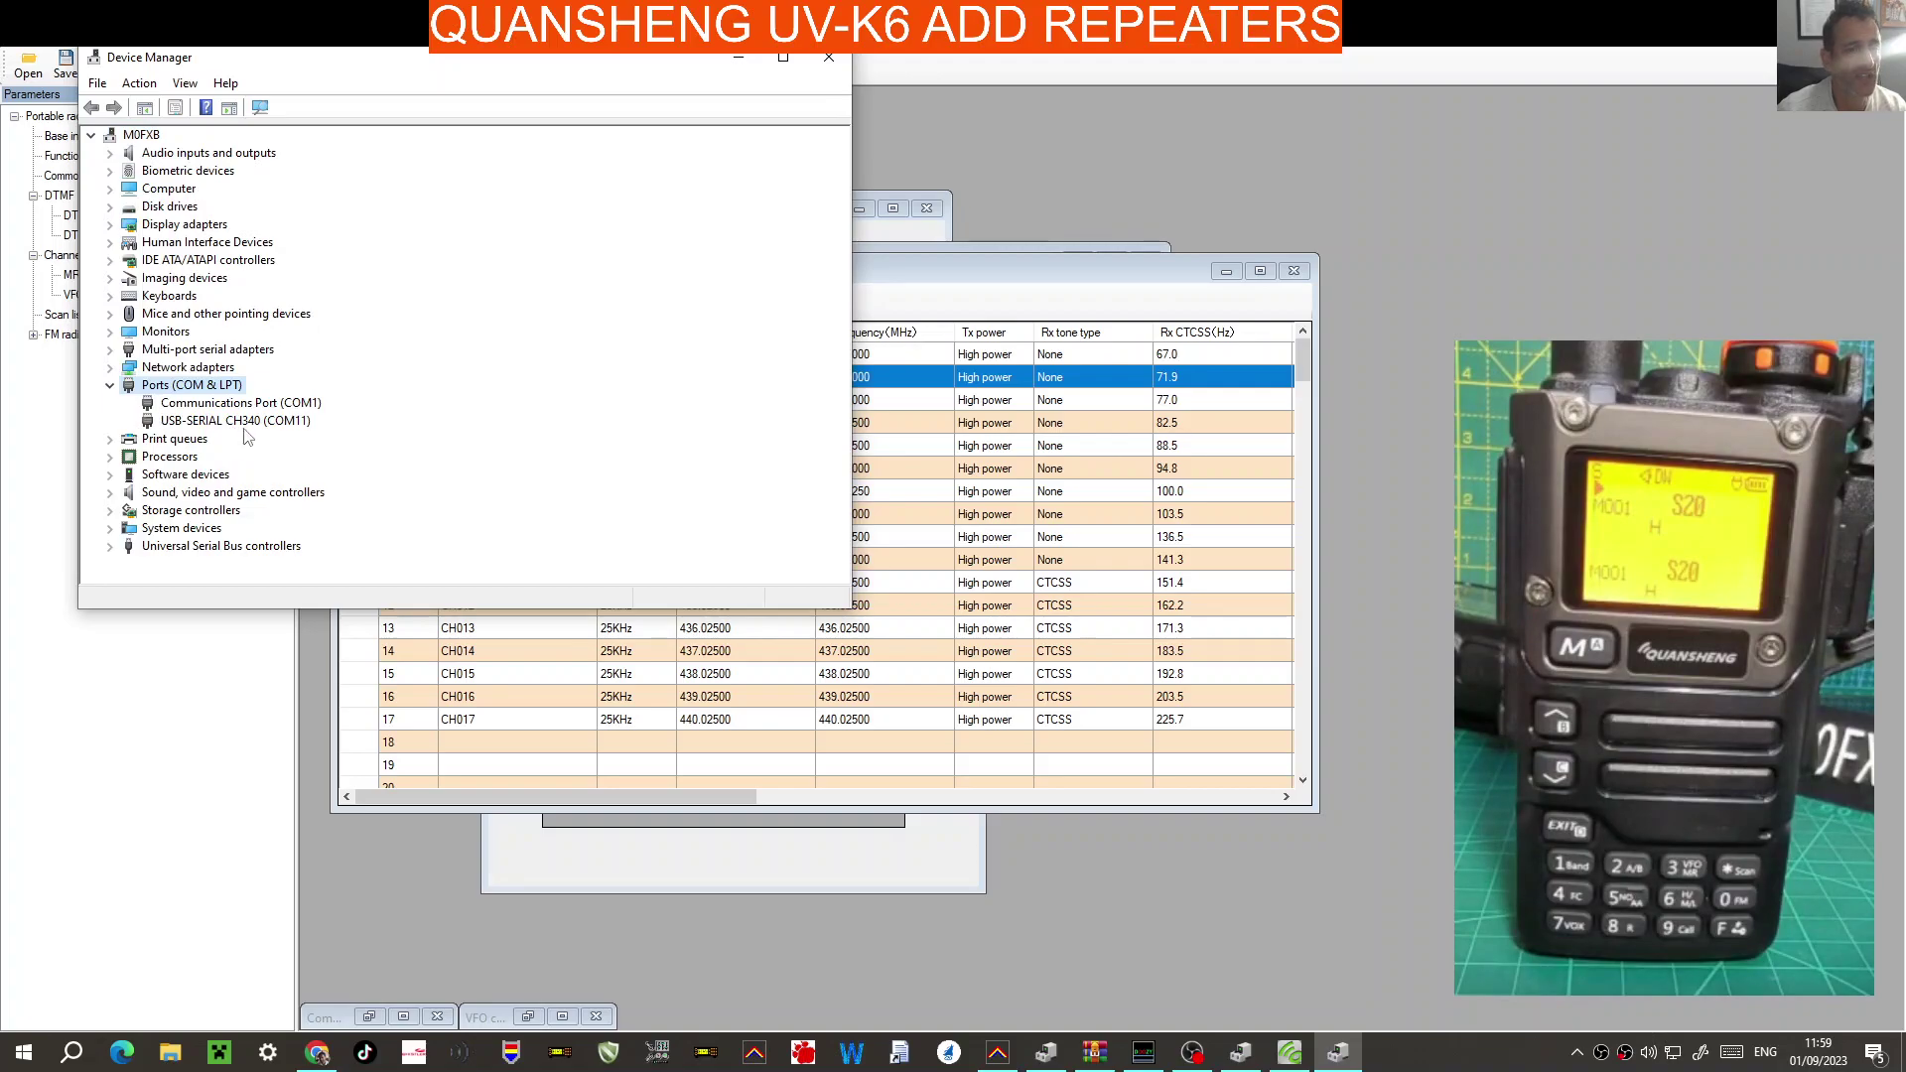
Confirm CPS version V1.0.29 in Help > About, then switch to the GB3WB RepeaterBook page.
click(738, 57)
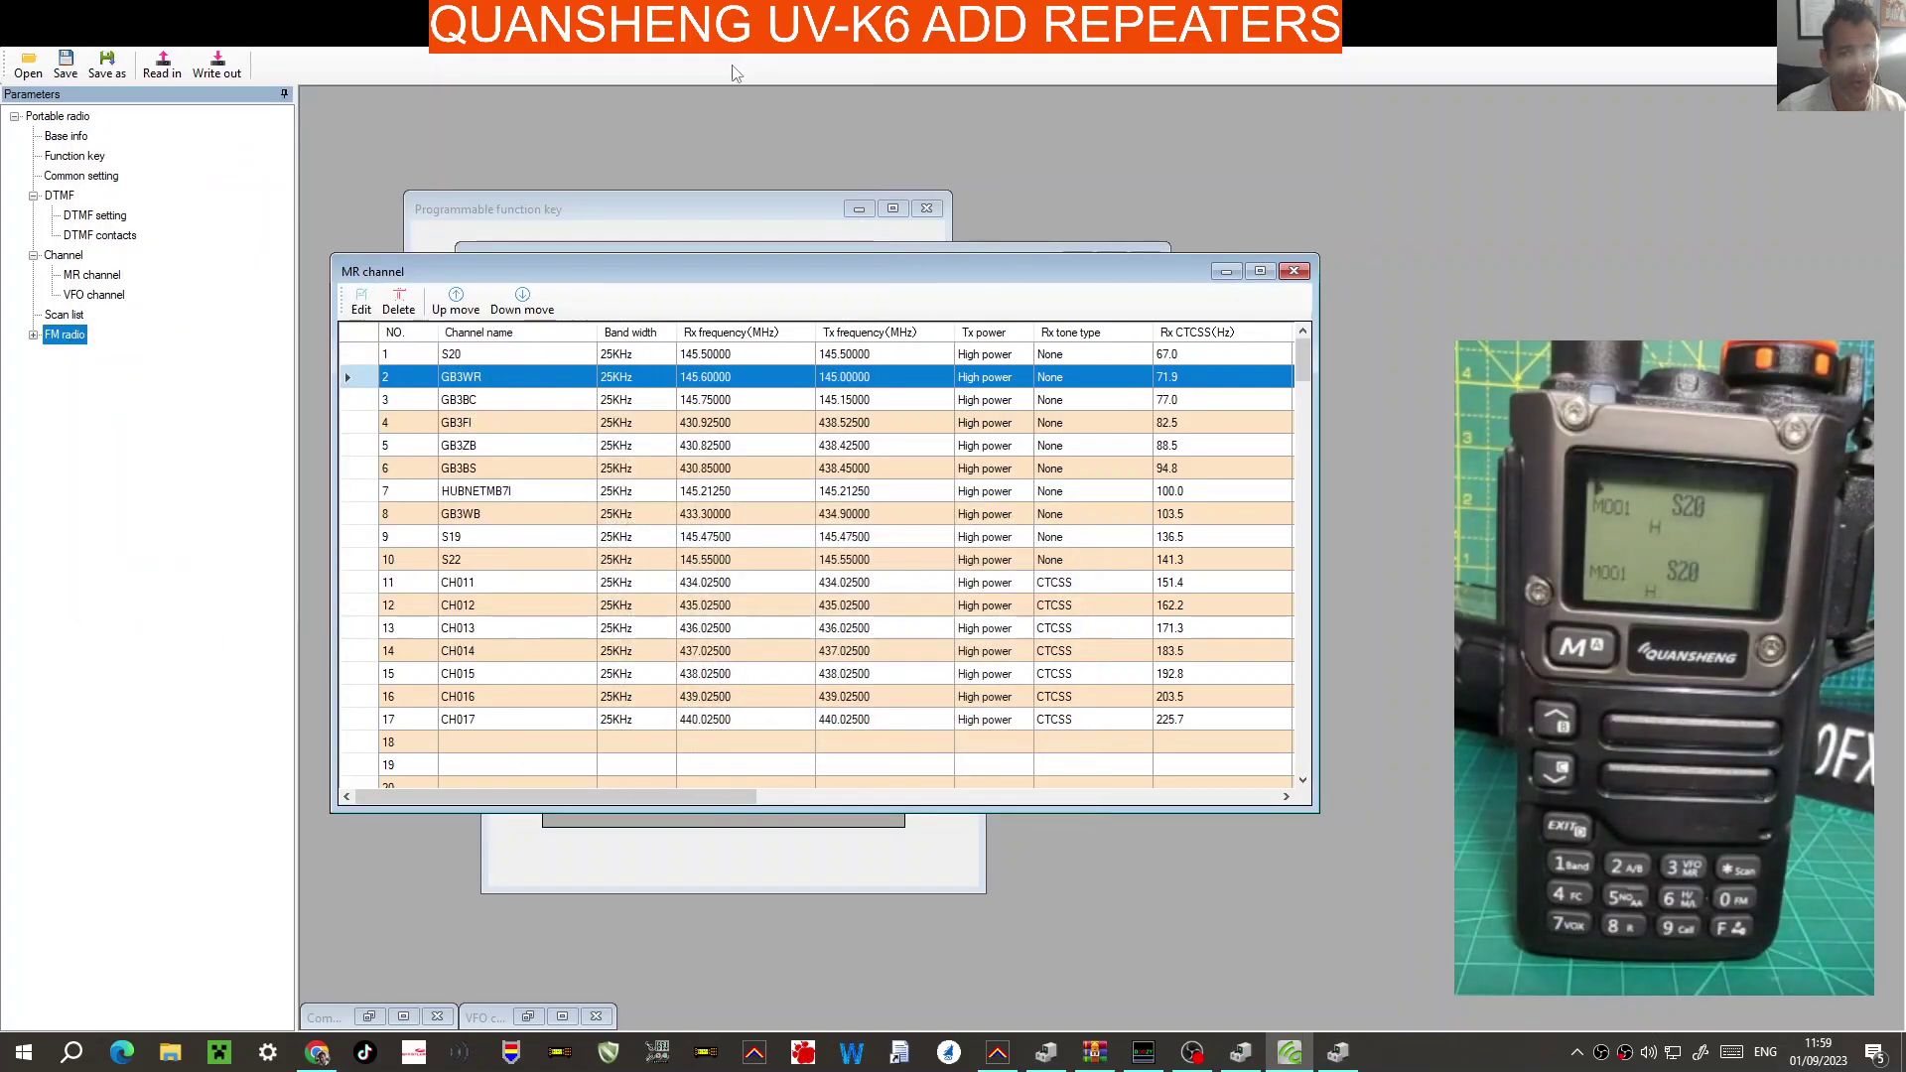
click(234, 46)
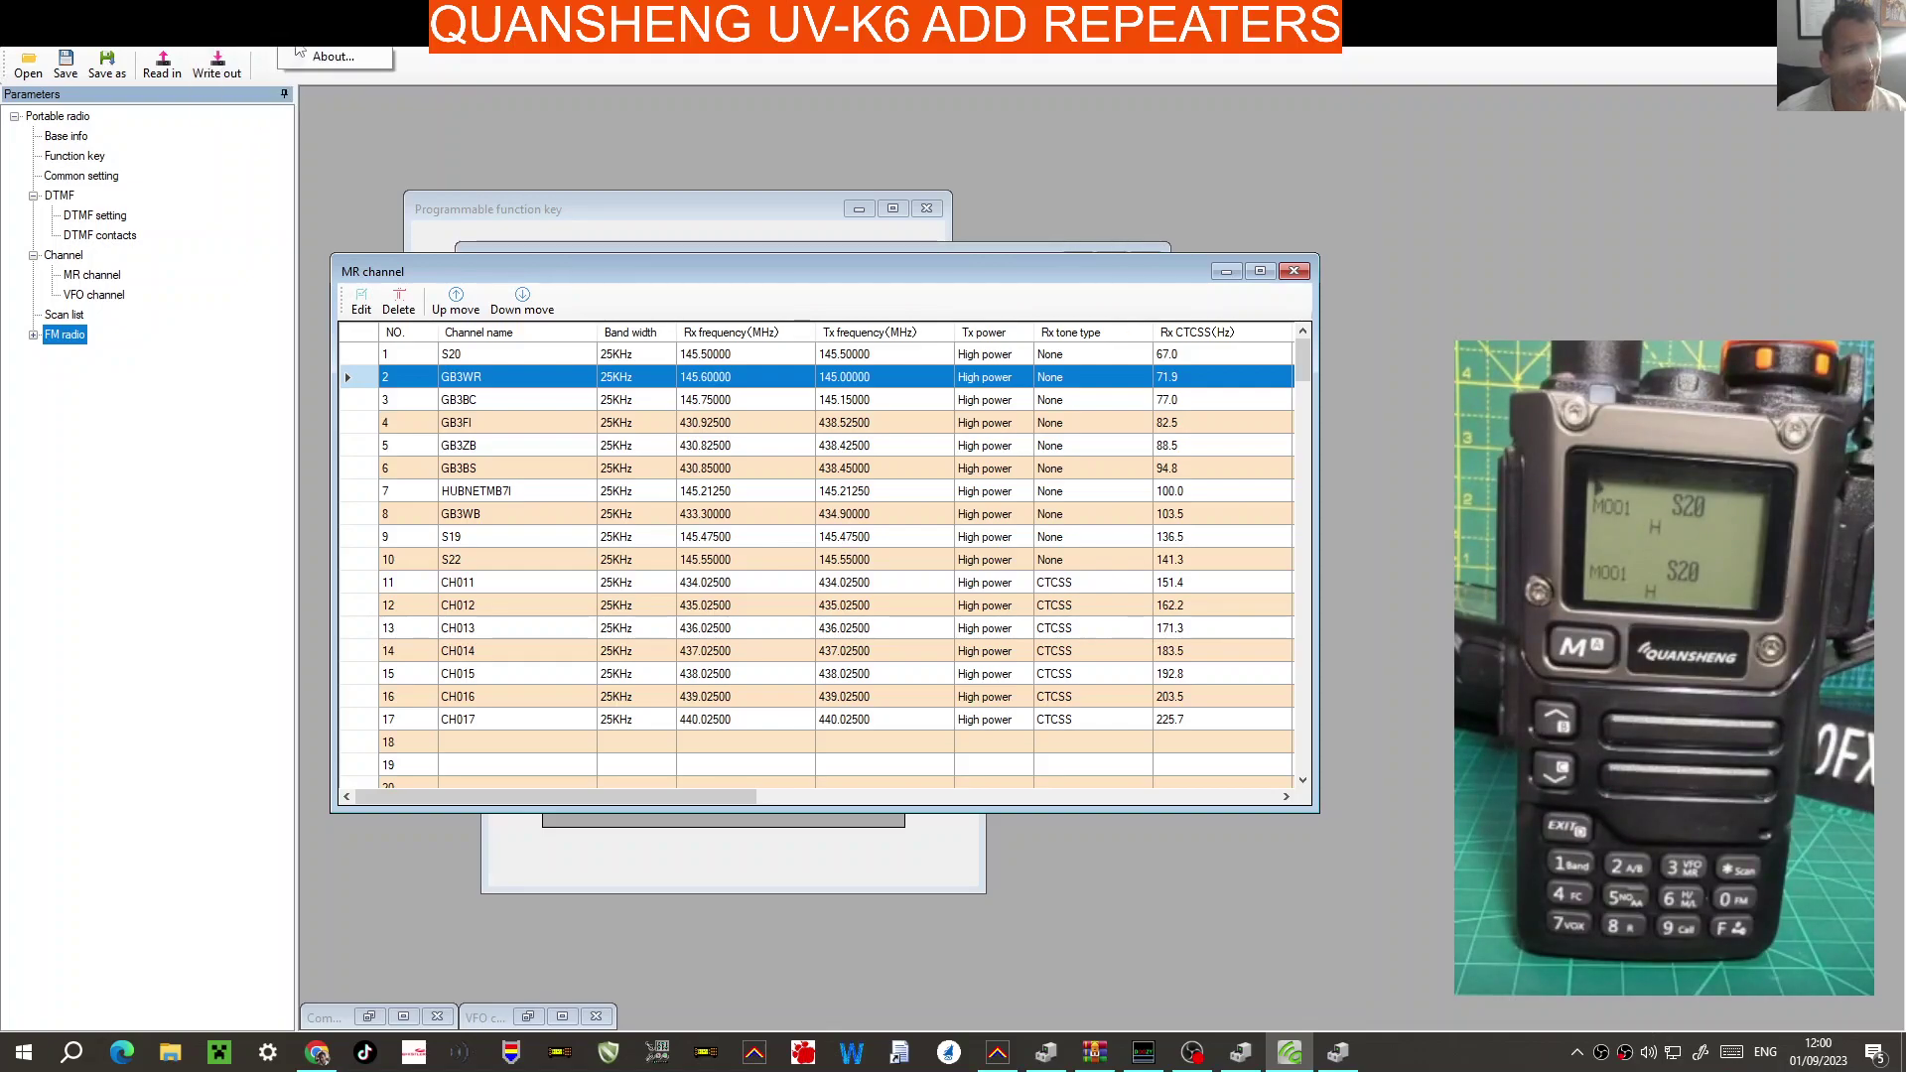
click(321, 58)
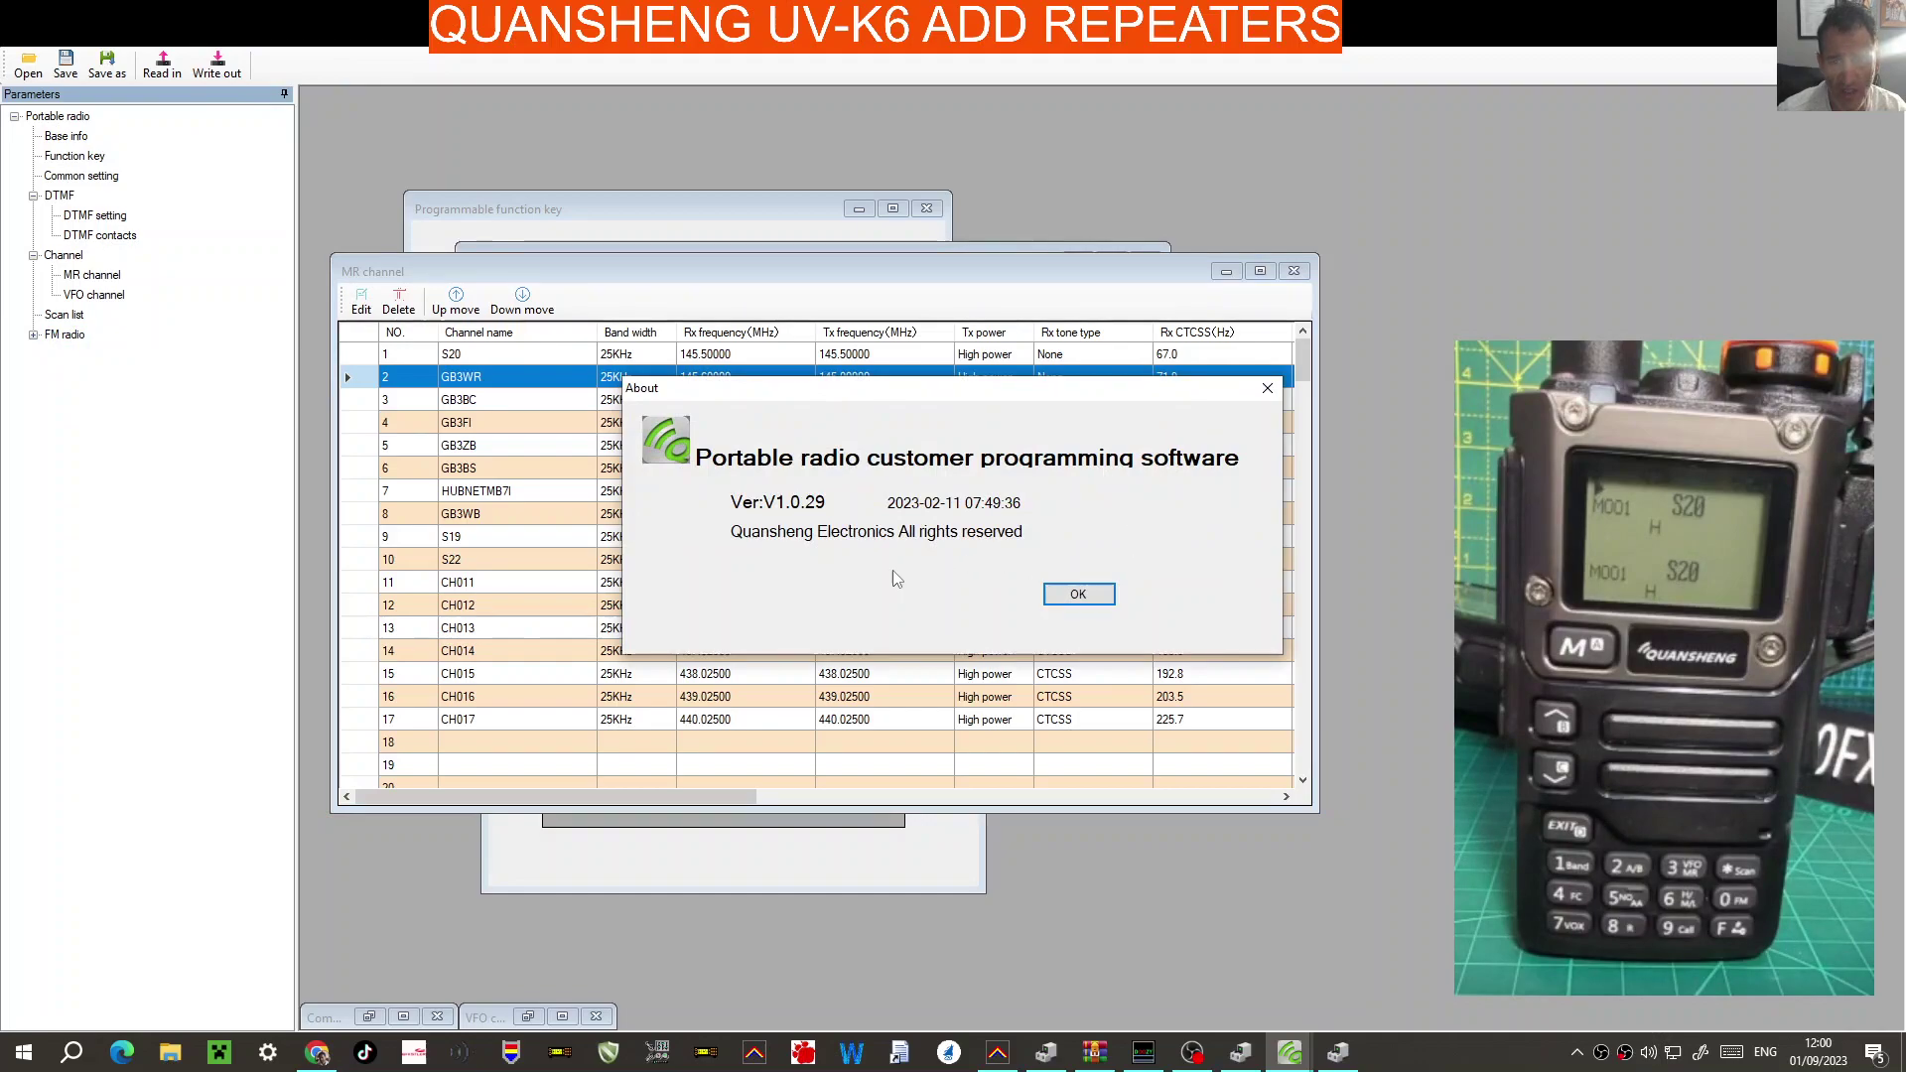
drag(1088, 387, 717, 387)
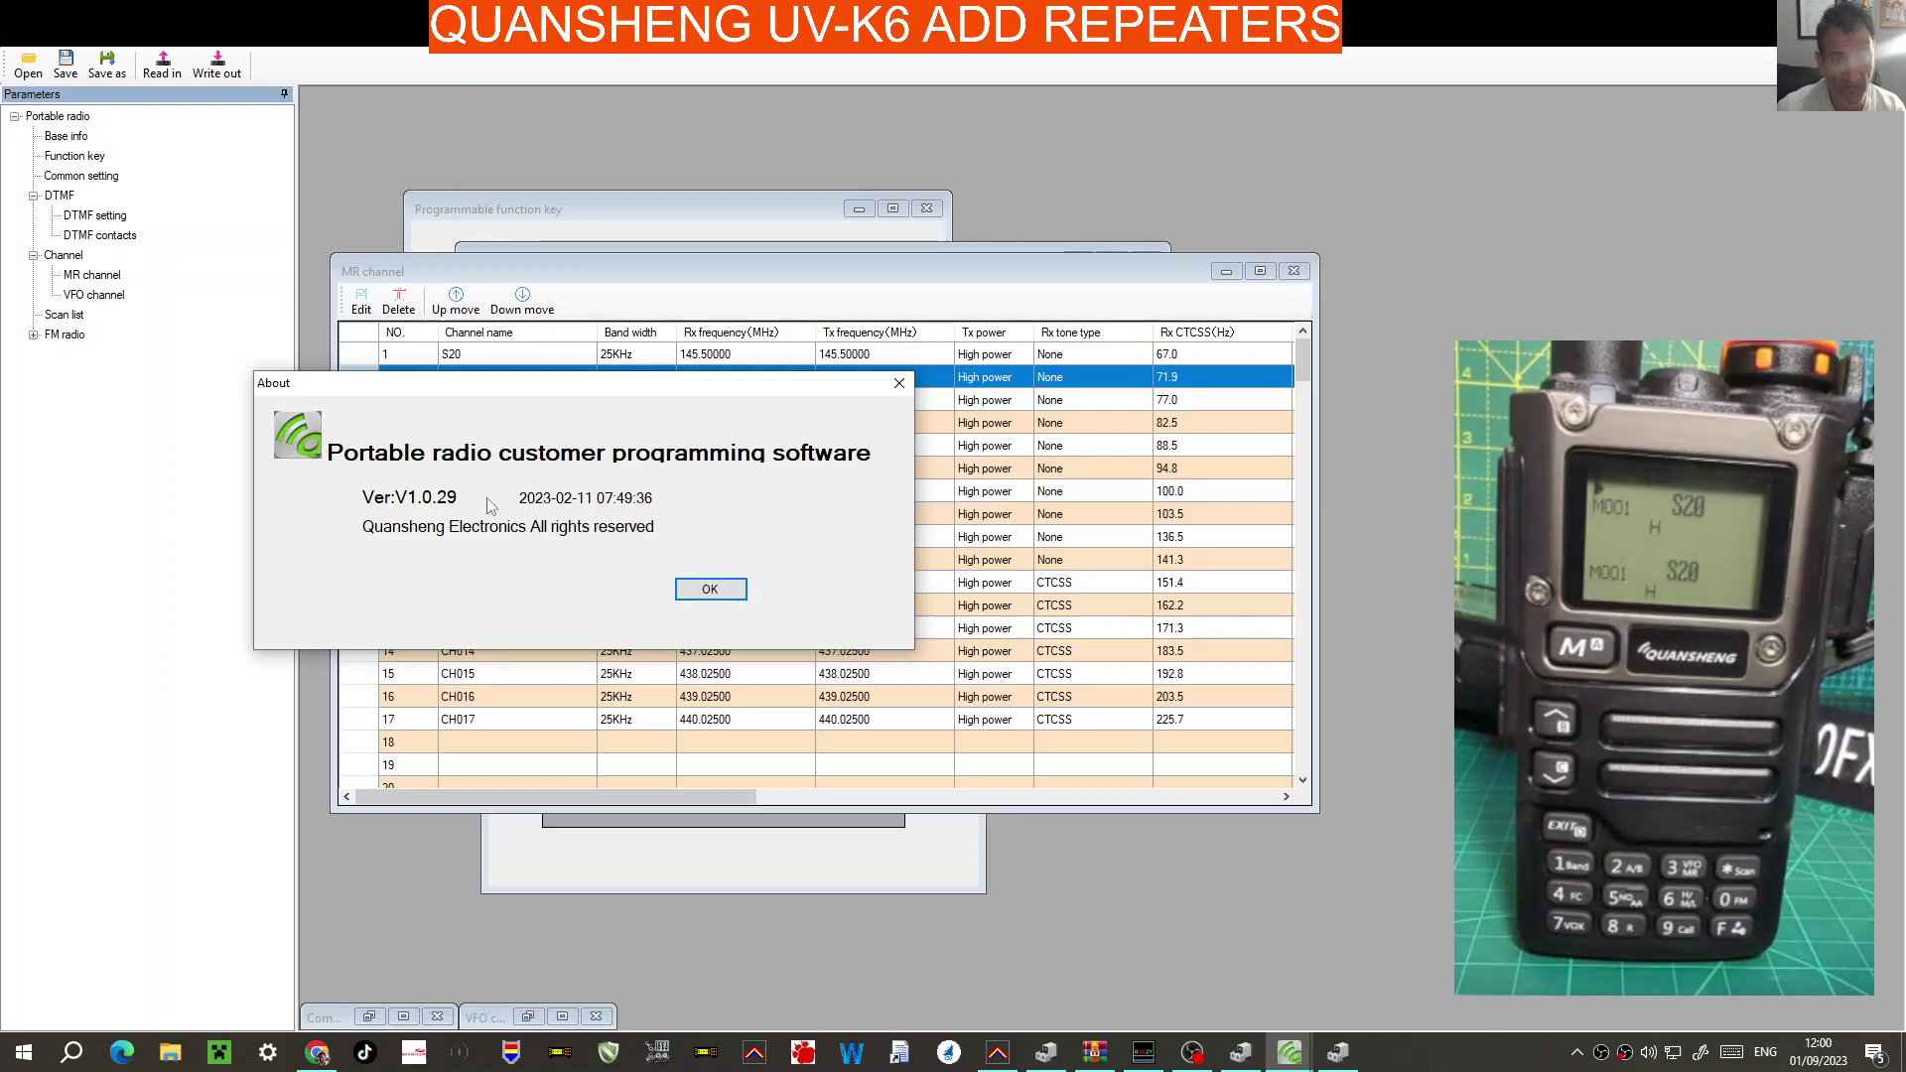
click(898, 383)
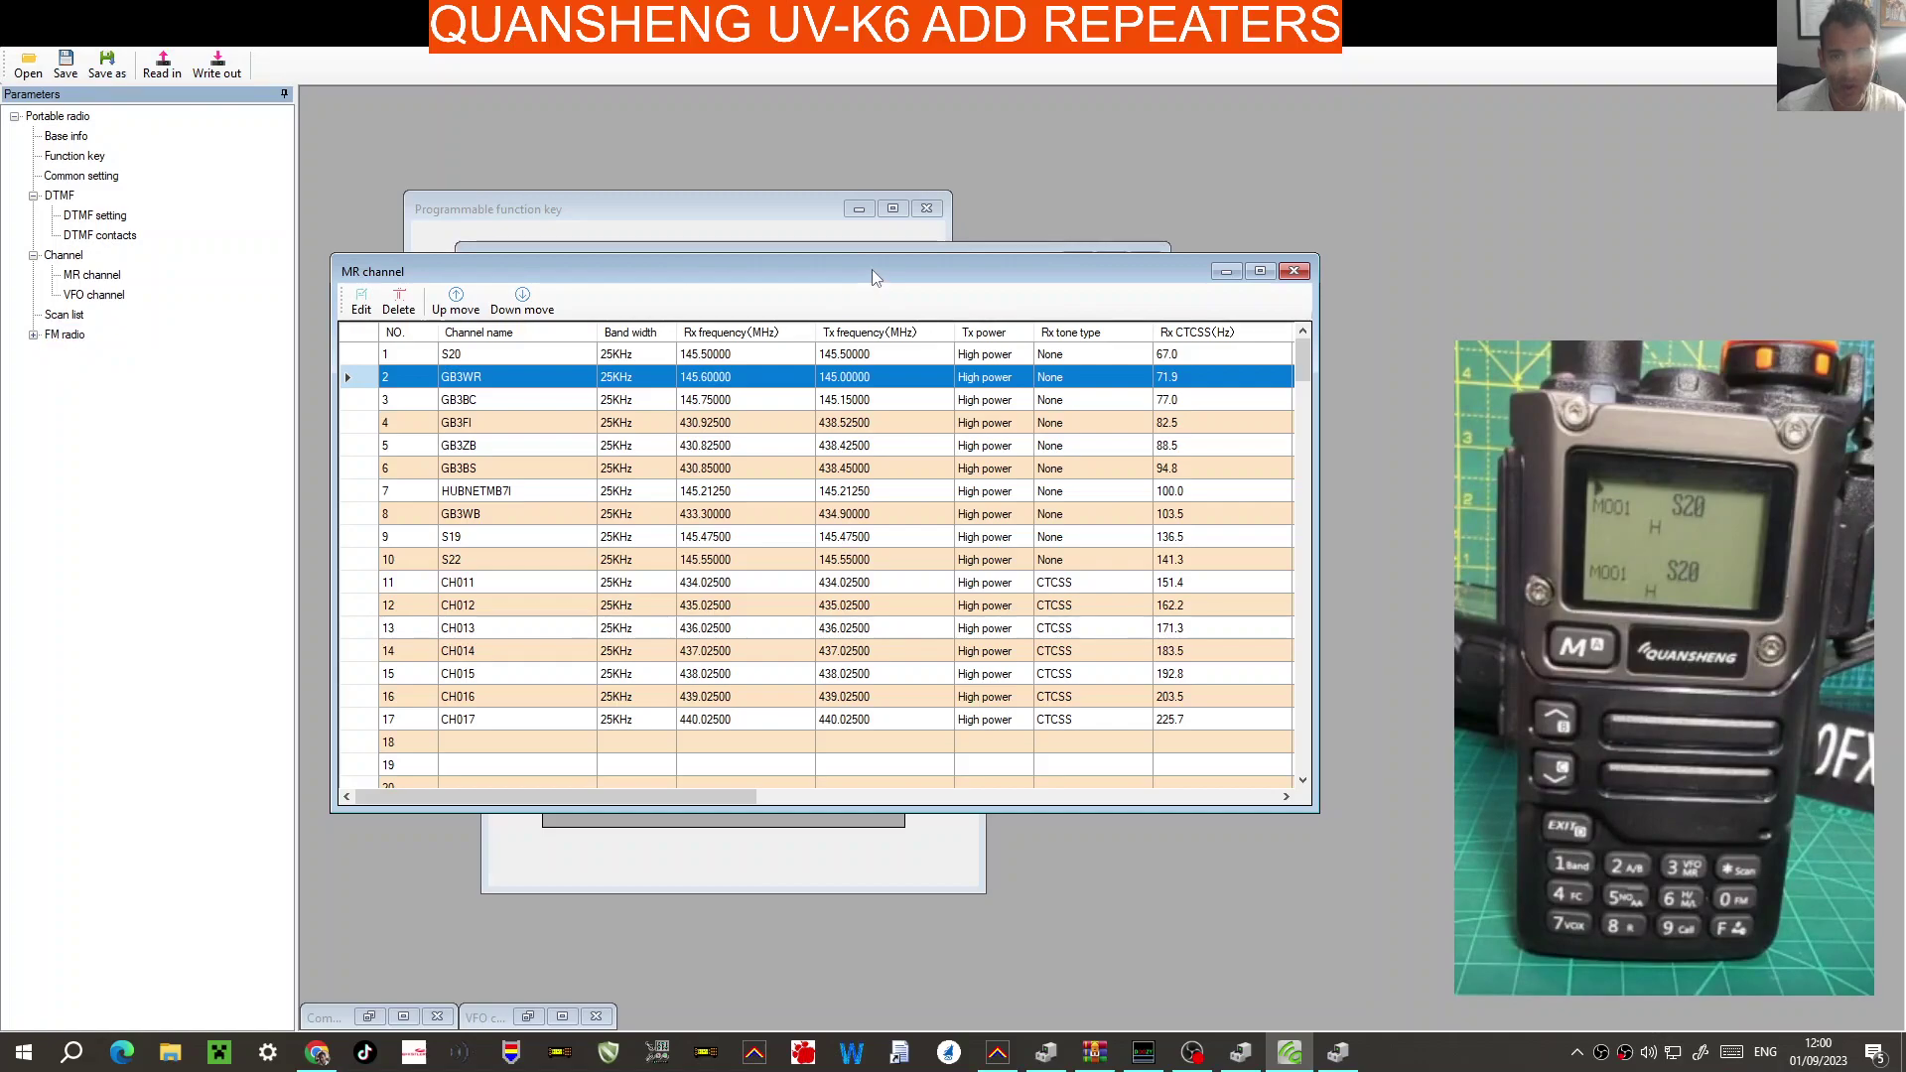
mouse_move(872, 270)
mouse_down()
mouse_move(837, 268)
mouse_move(891, 255)
mouse_up()
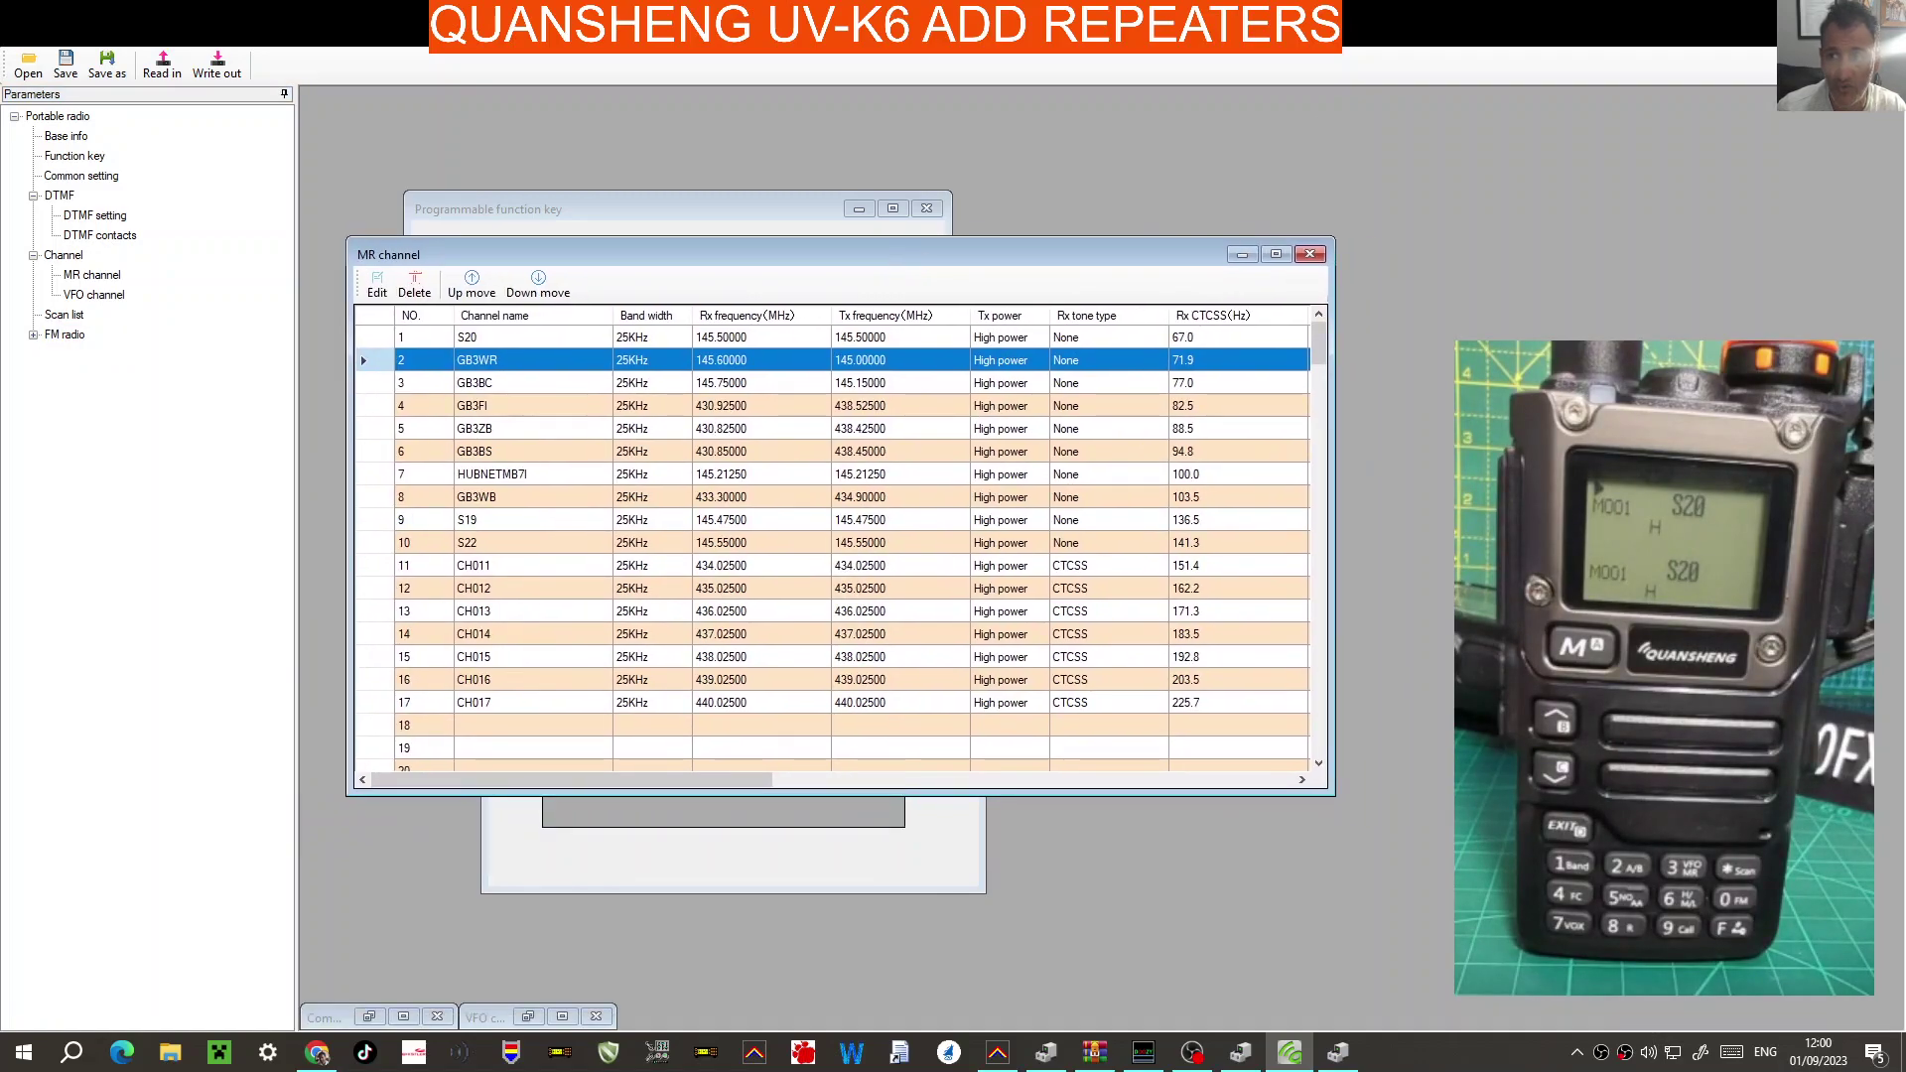
key(alt+Tab)
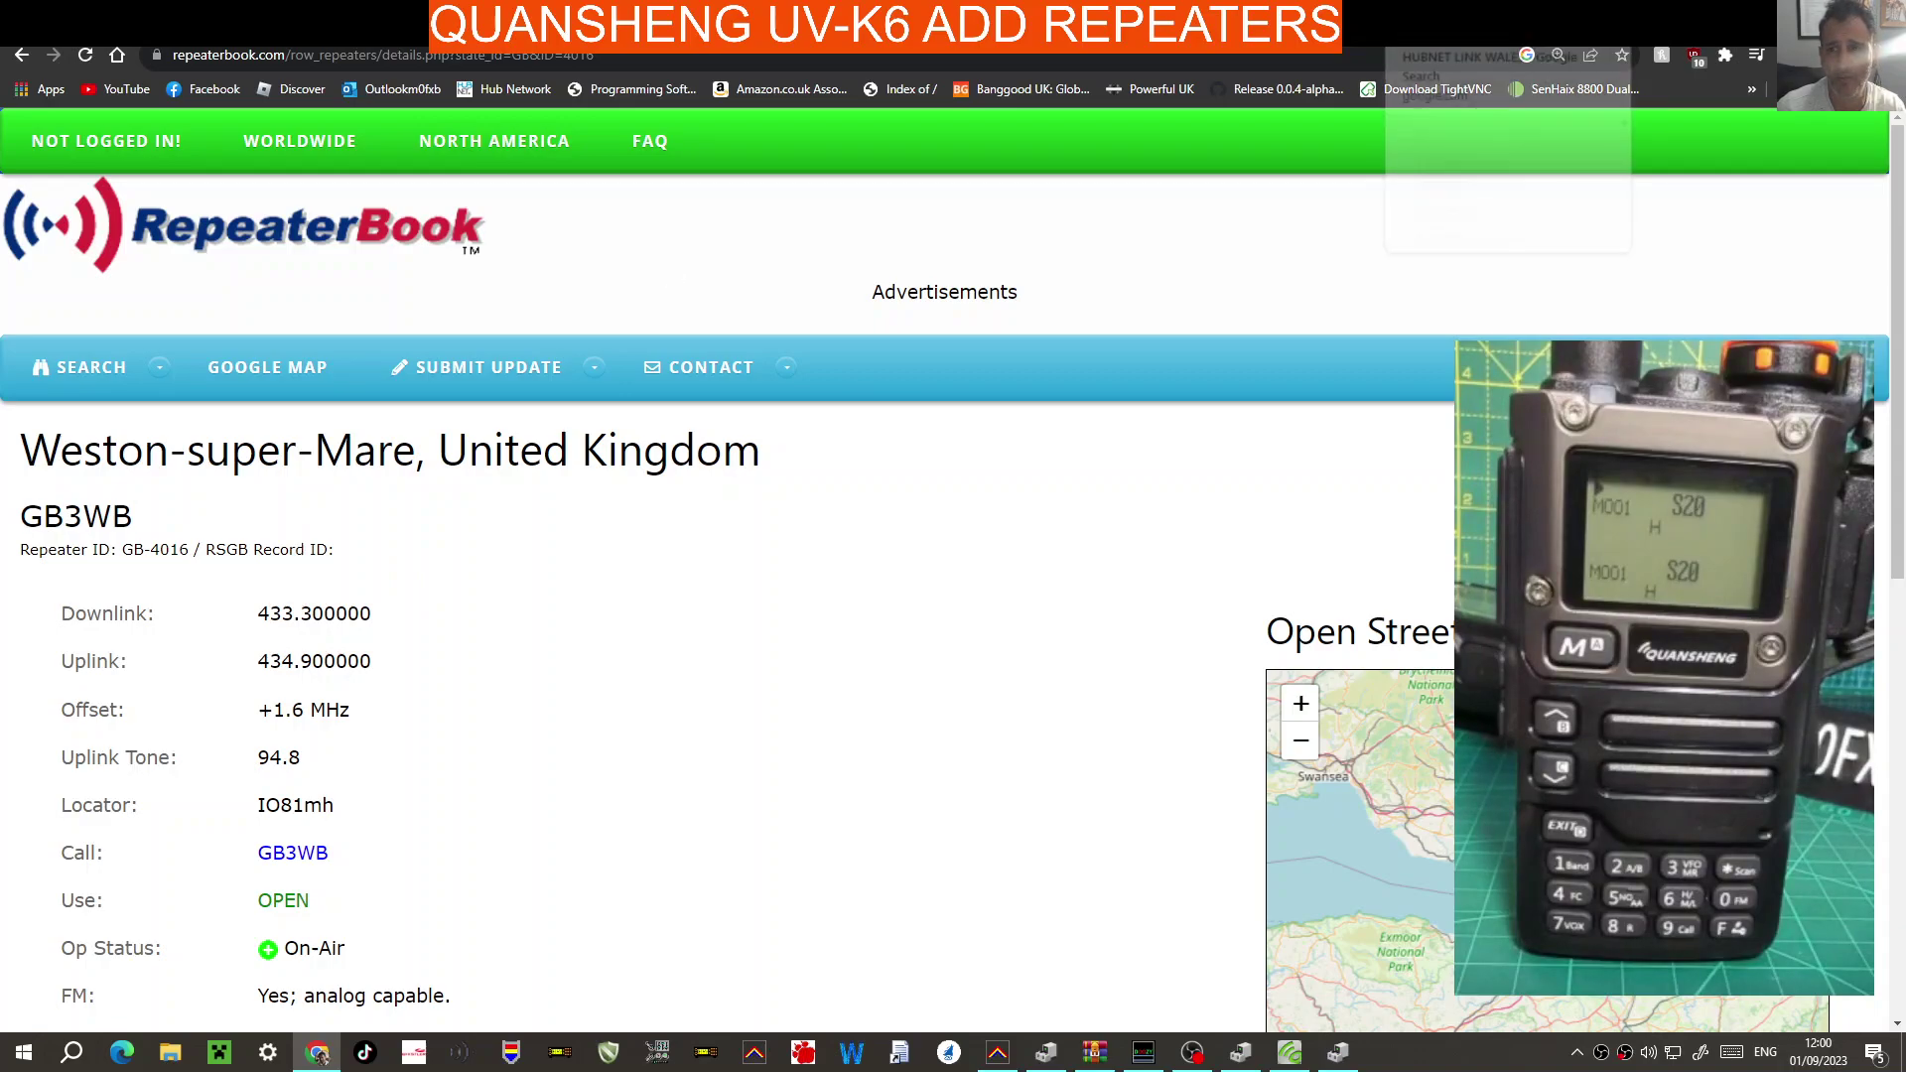
Cycle through the HUBNET LINK WALES search, gb7bs.com, txq-radio, YouTube and butel.nl tabs.
key(ctrl+Tab)
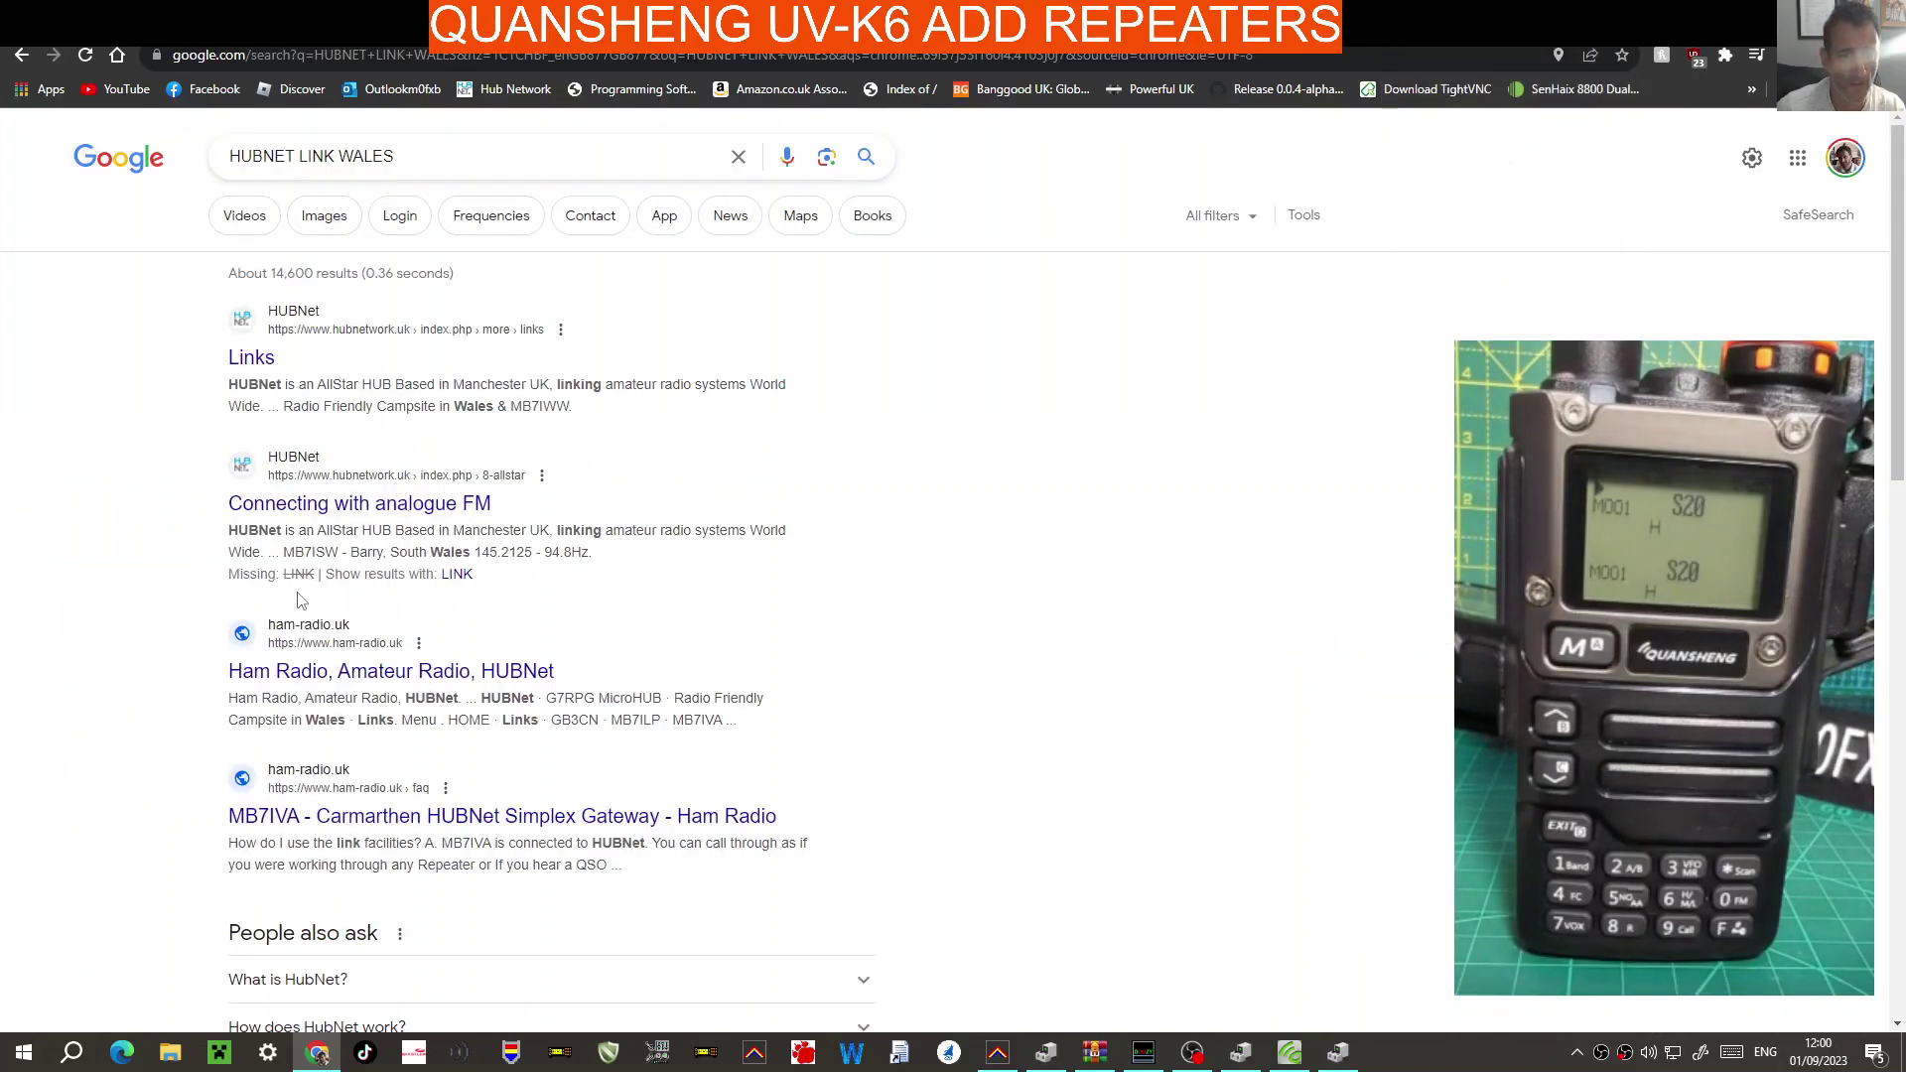
click(1291, 29)
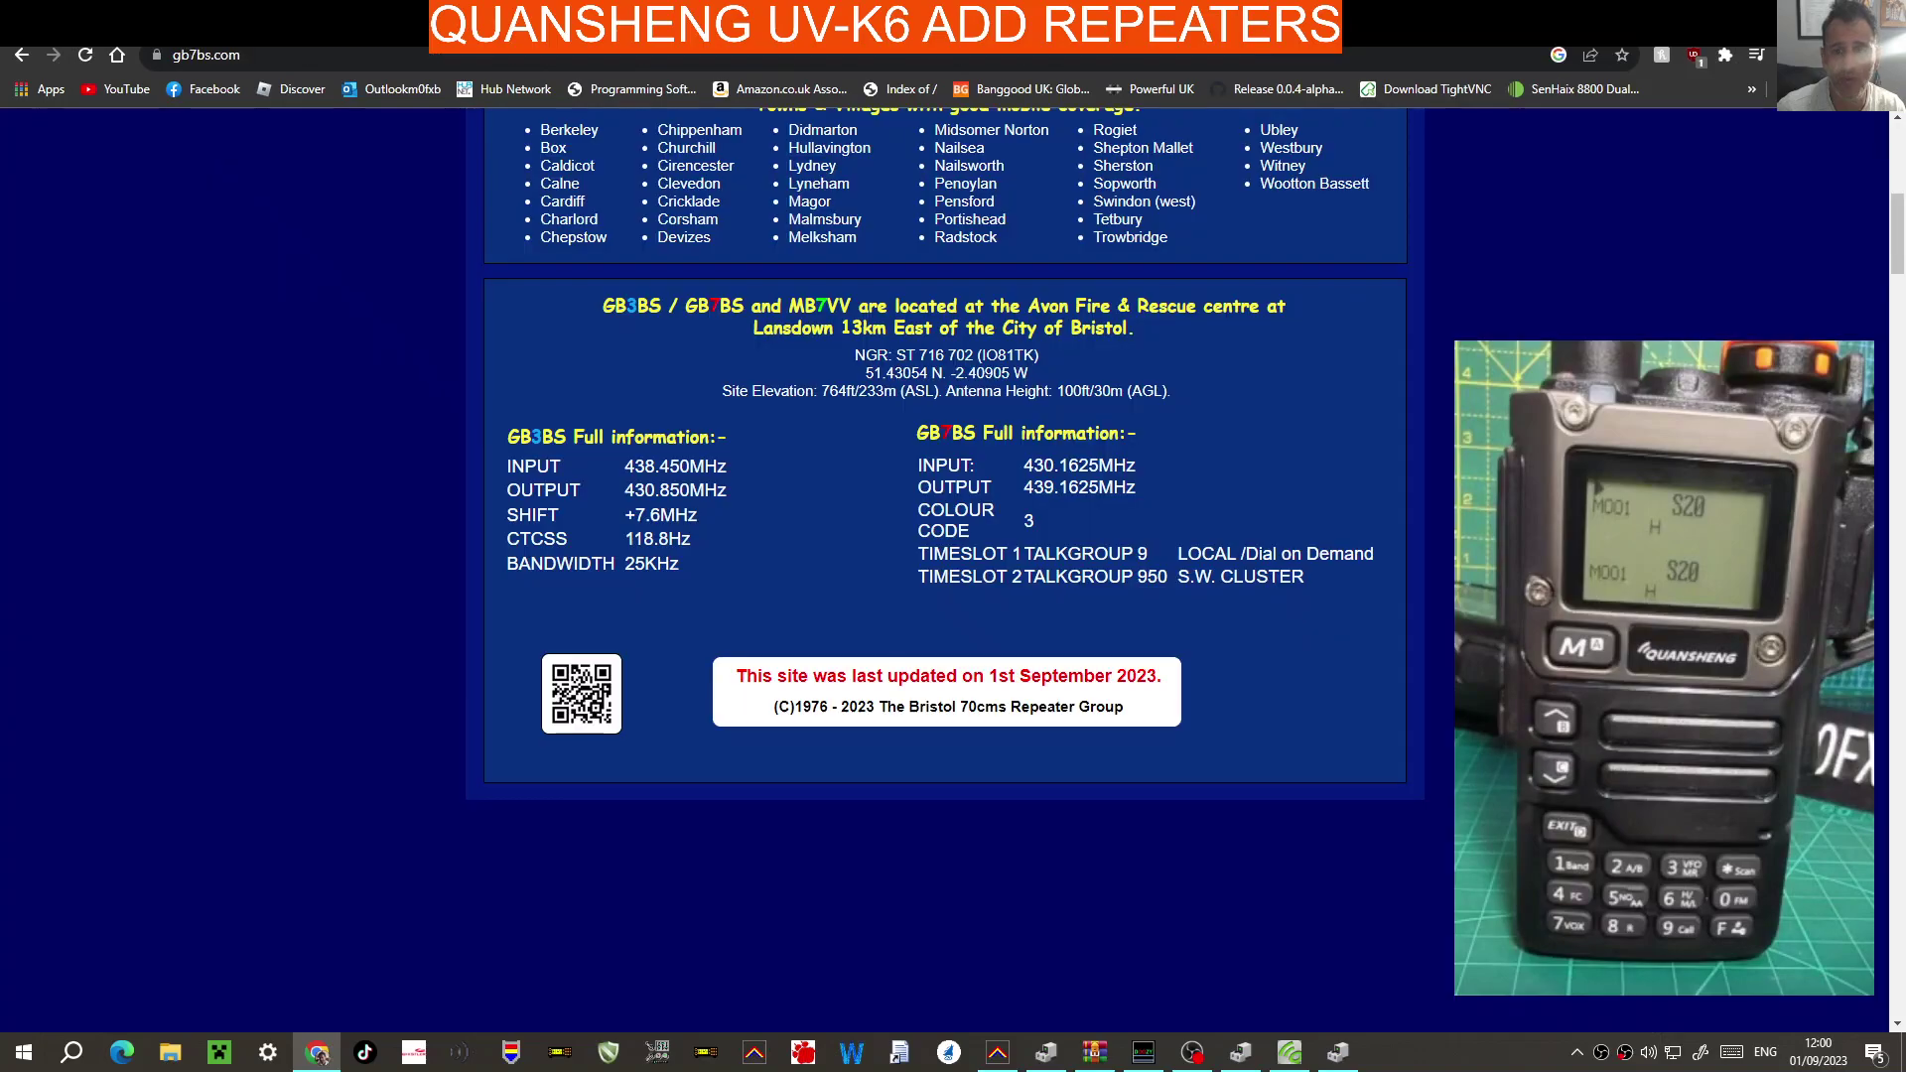
scroll(1160, 348, up, 8)
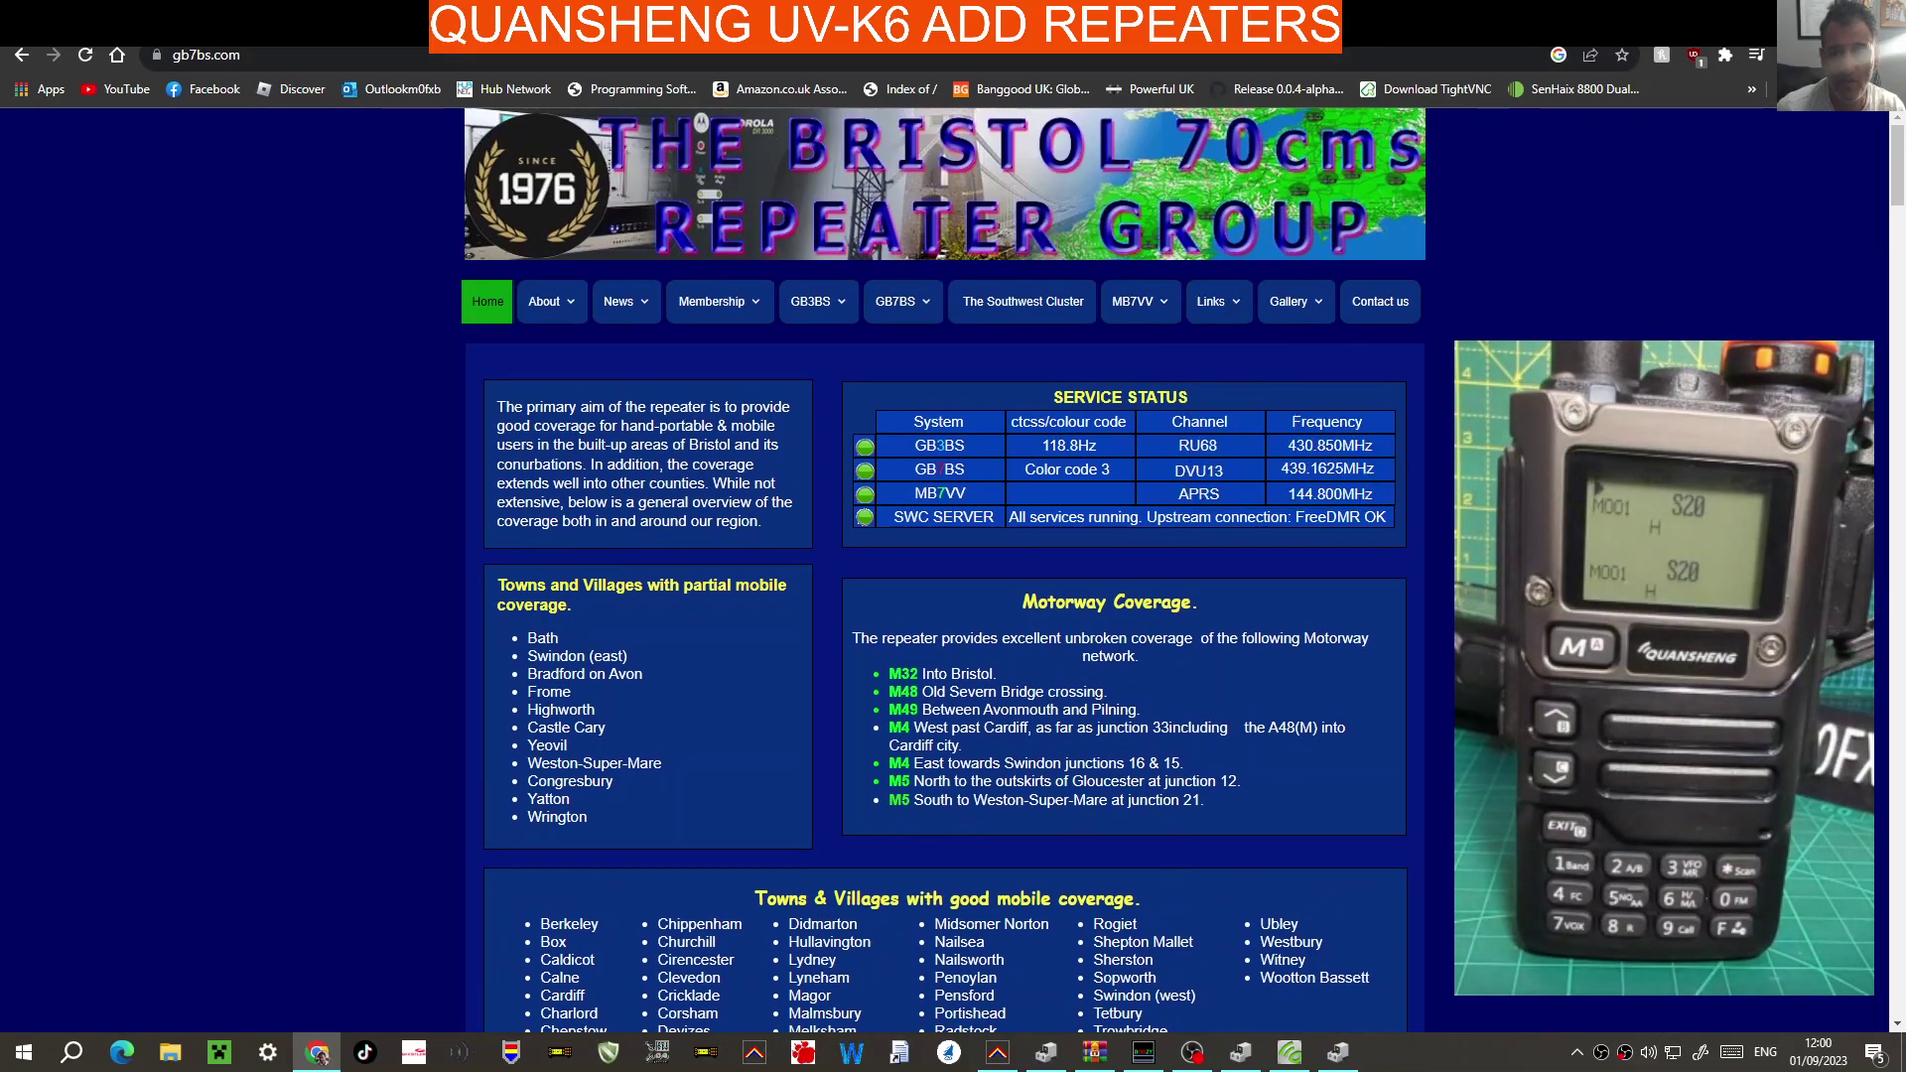
click(1241, 30)
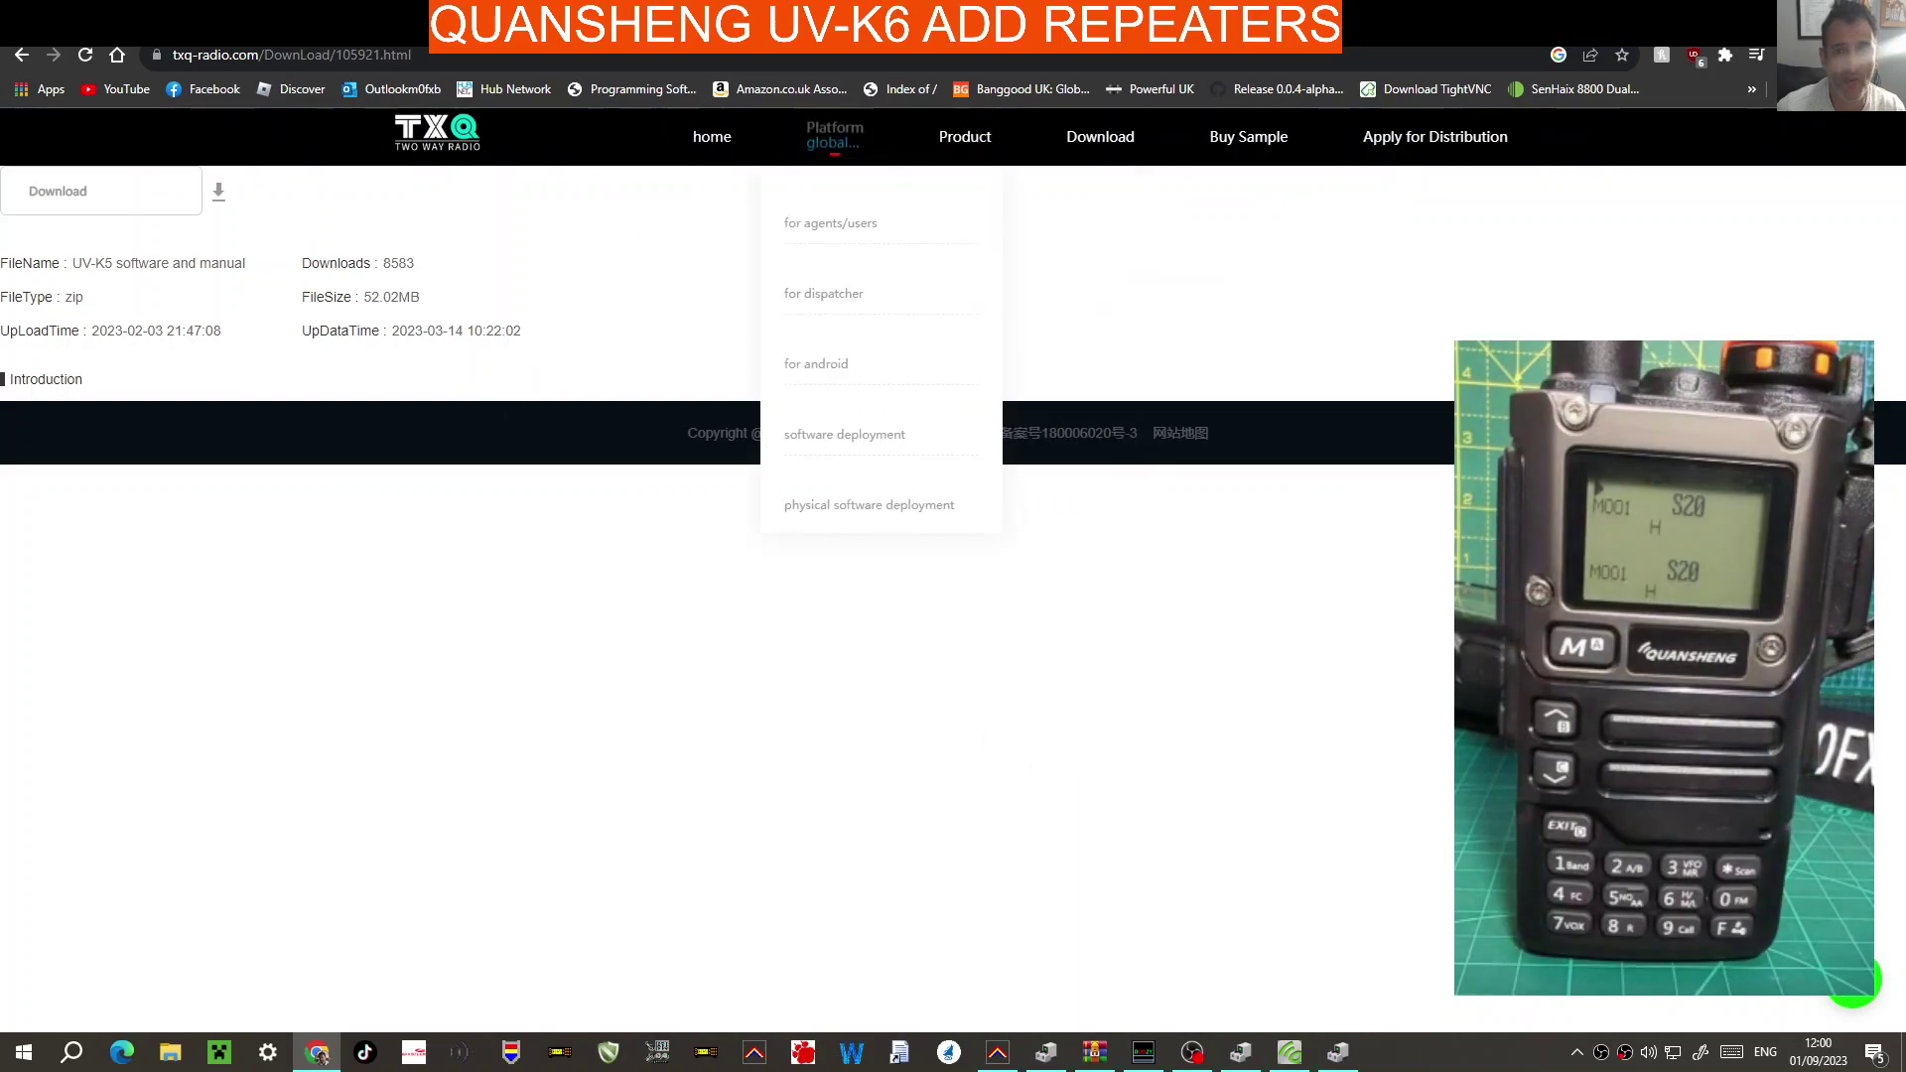
key(ctrl+Tab)
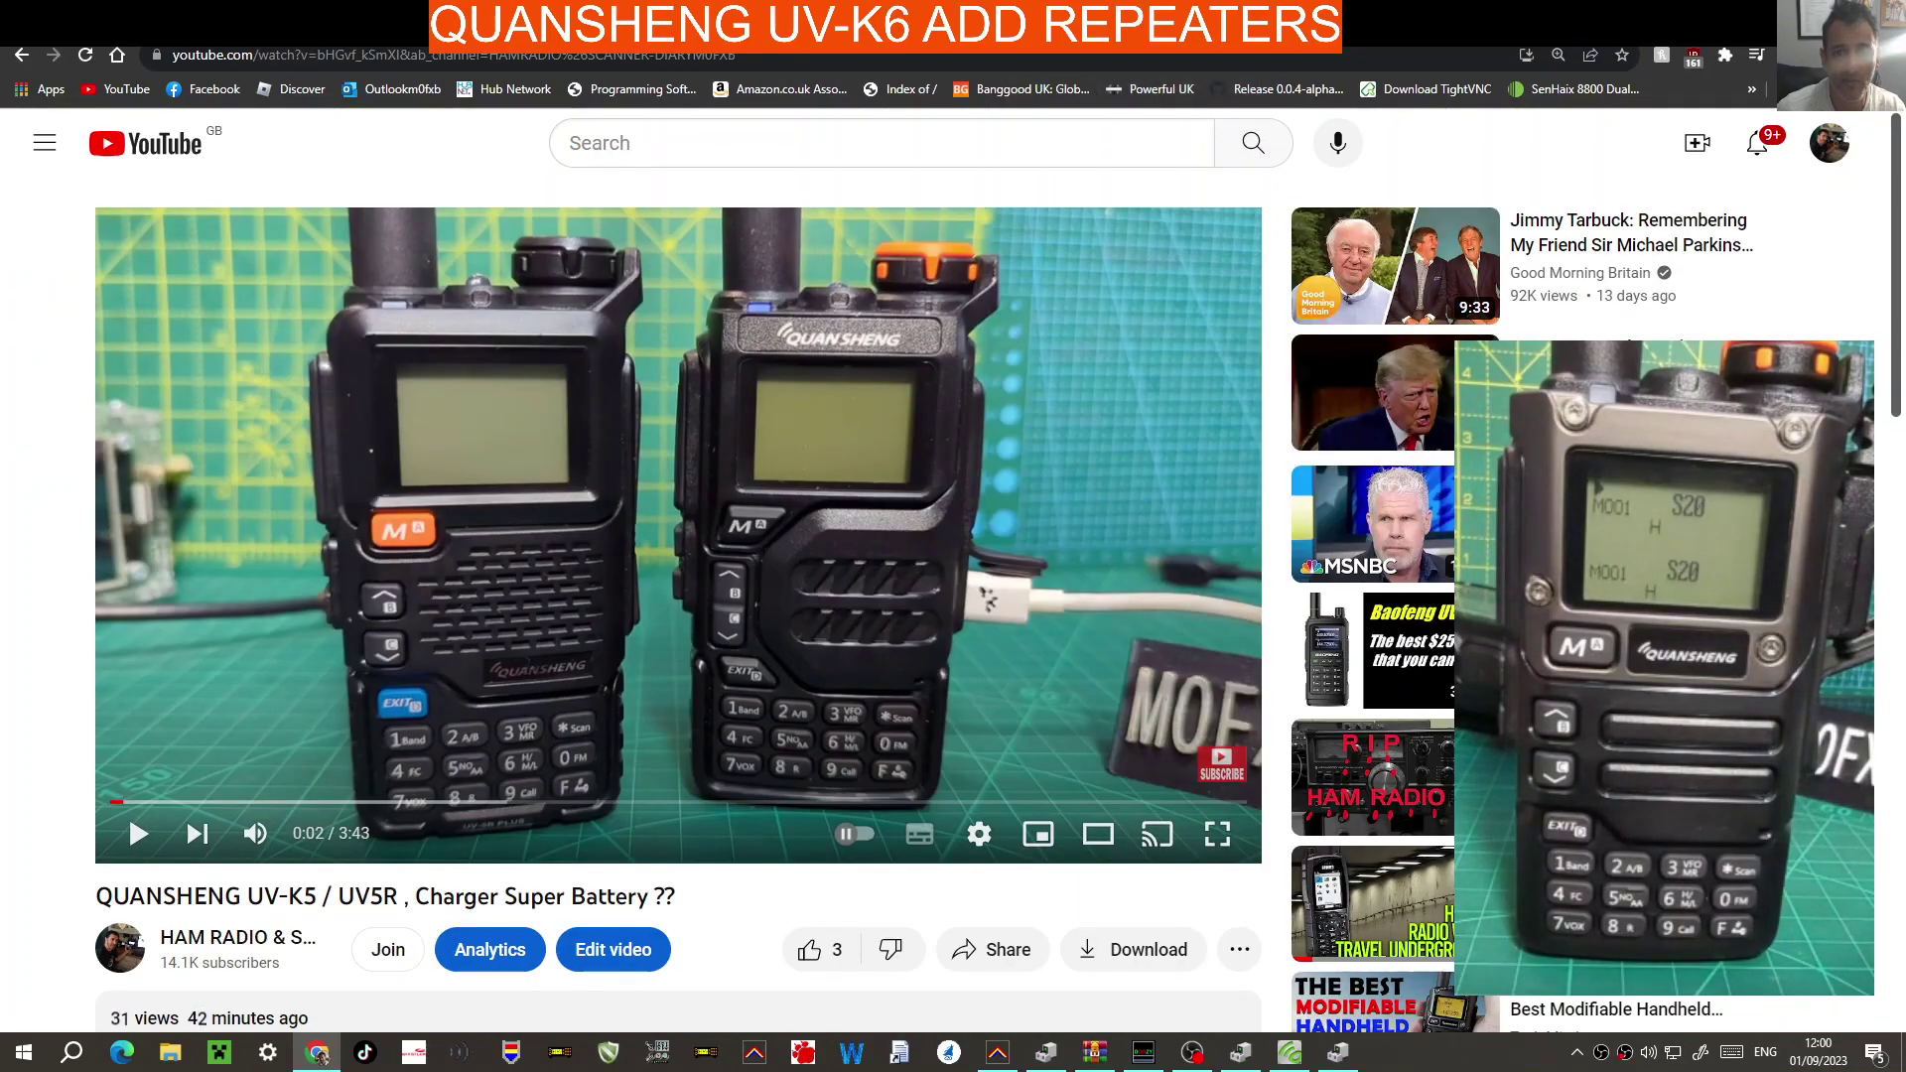
key(ctrl+Tab)
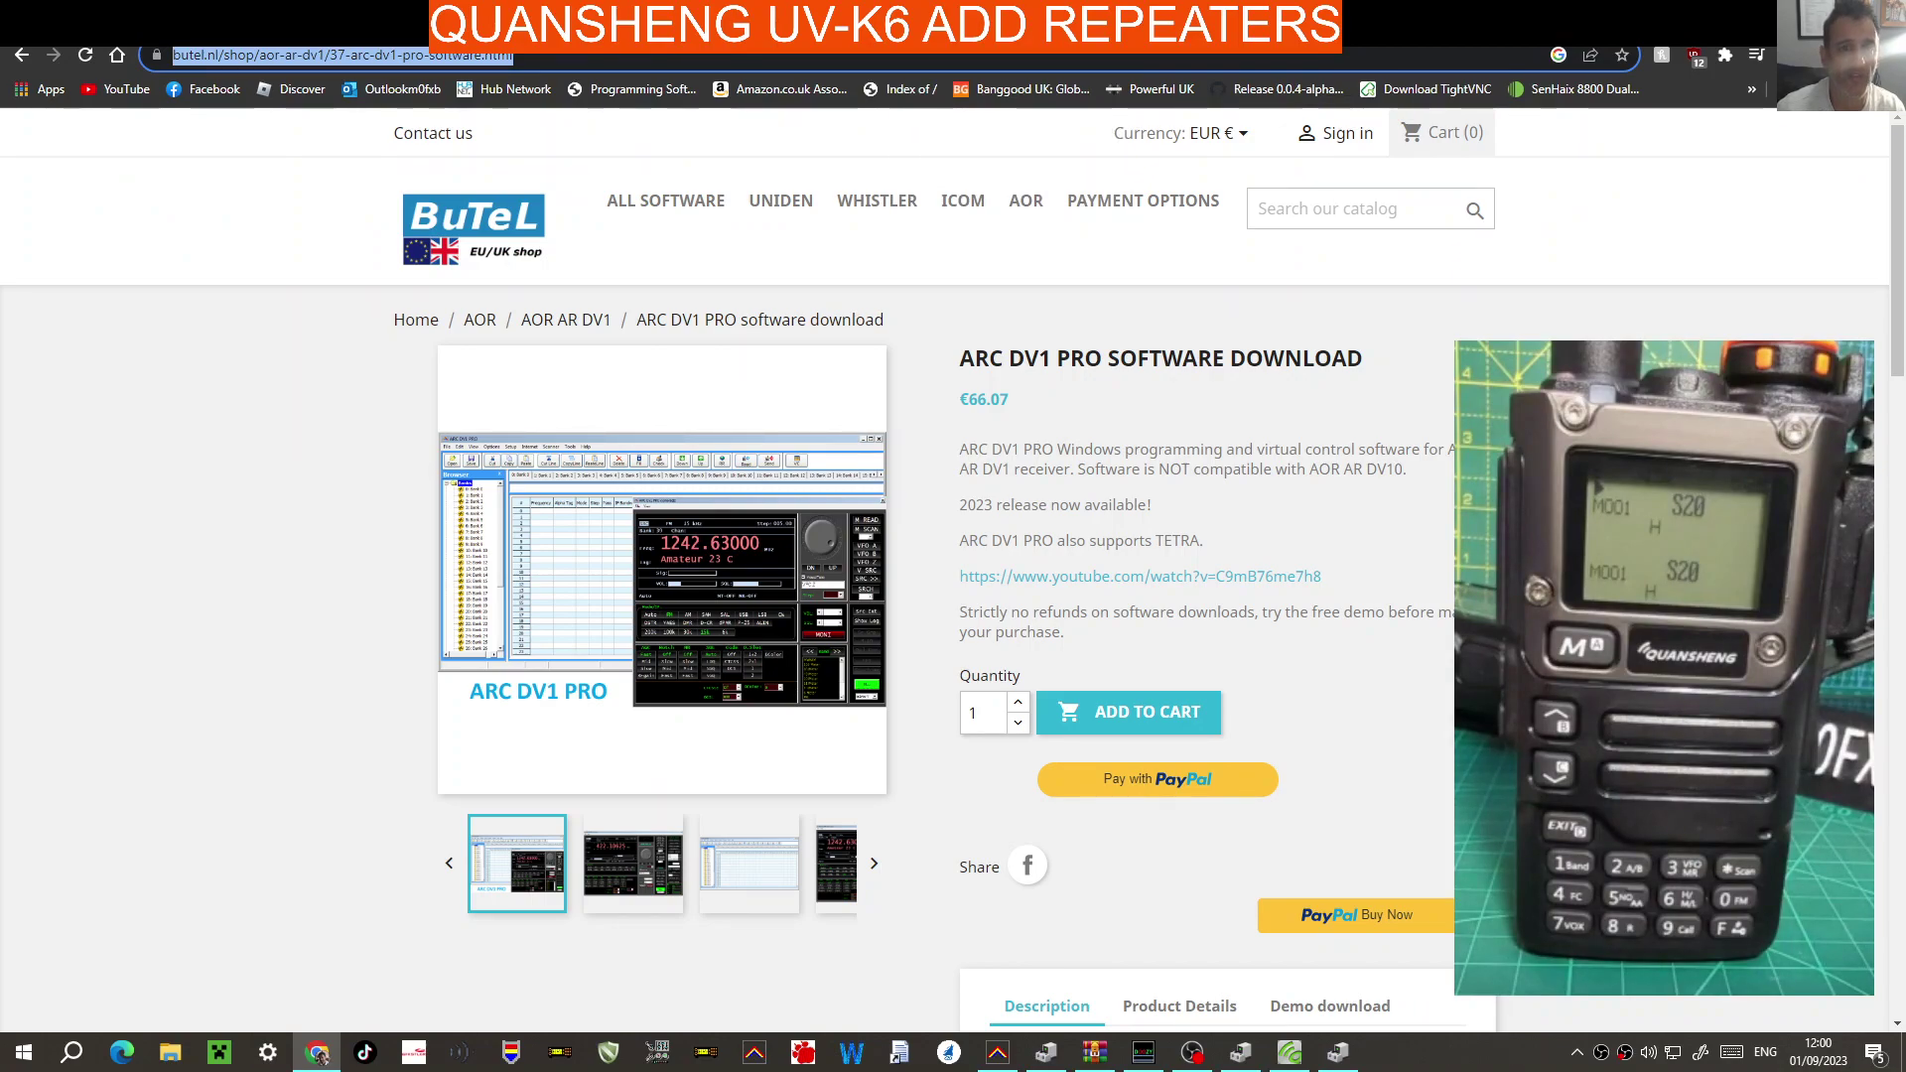
Bring up the Manuals+ 'Quansheng UV-K5 Manual: User Guide & Programming Software' page and scroll through it.
key(ctrl+Tab)
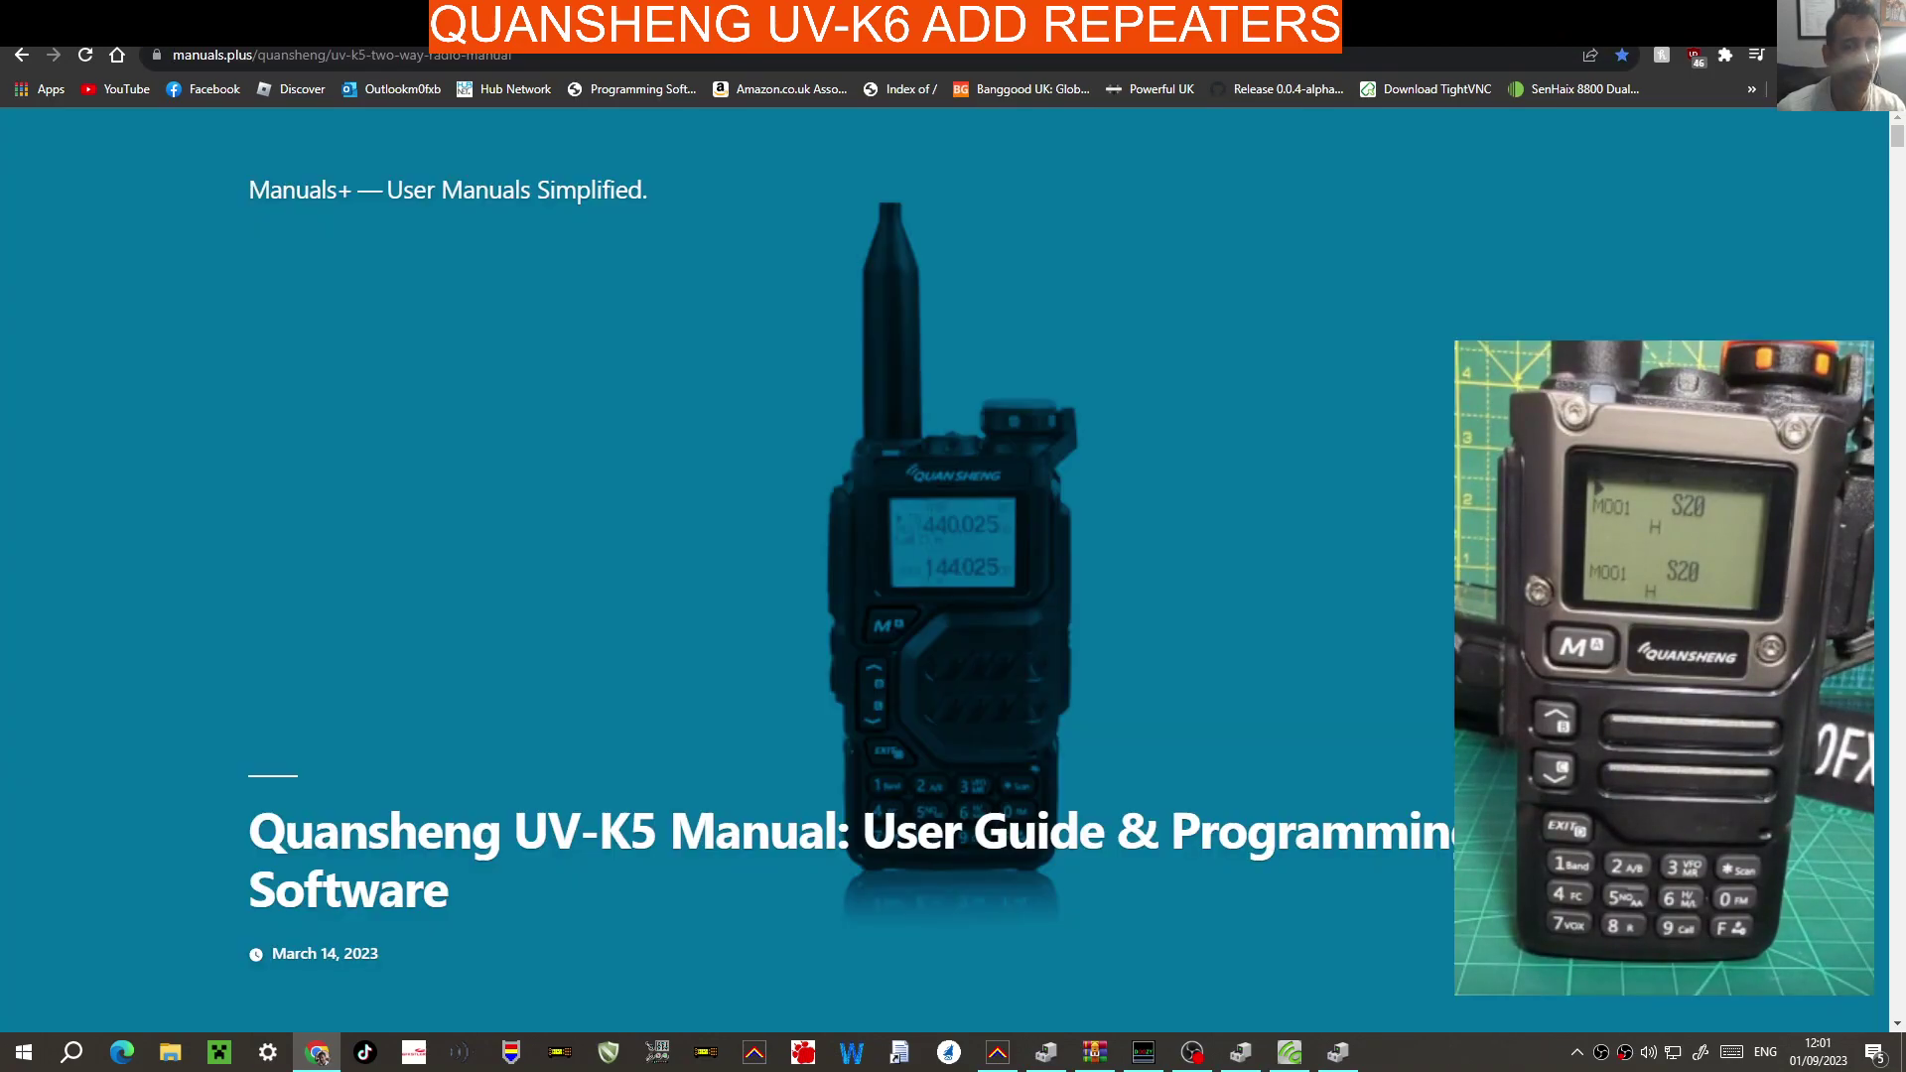
scroll(720, 246, down, 2)
scroll(707, 391, up, 3)
scroll(1075, 447, down, 7)
scroll(1075, 448, down, 20)
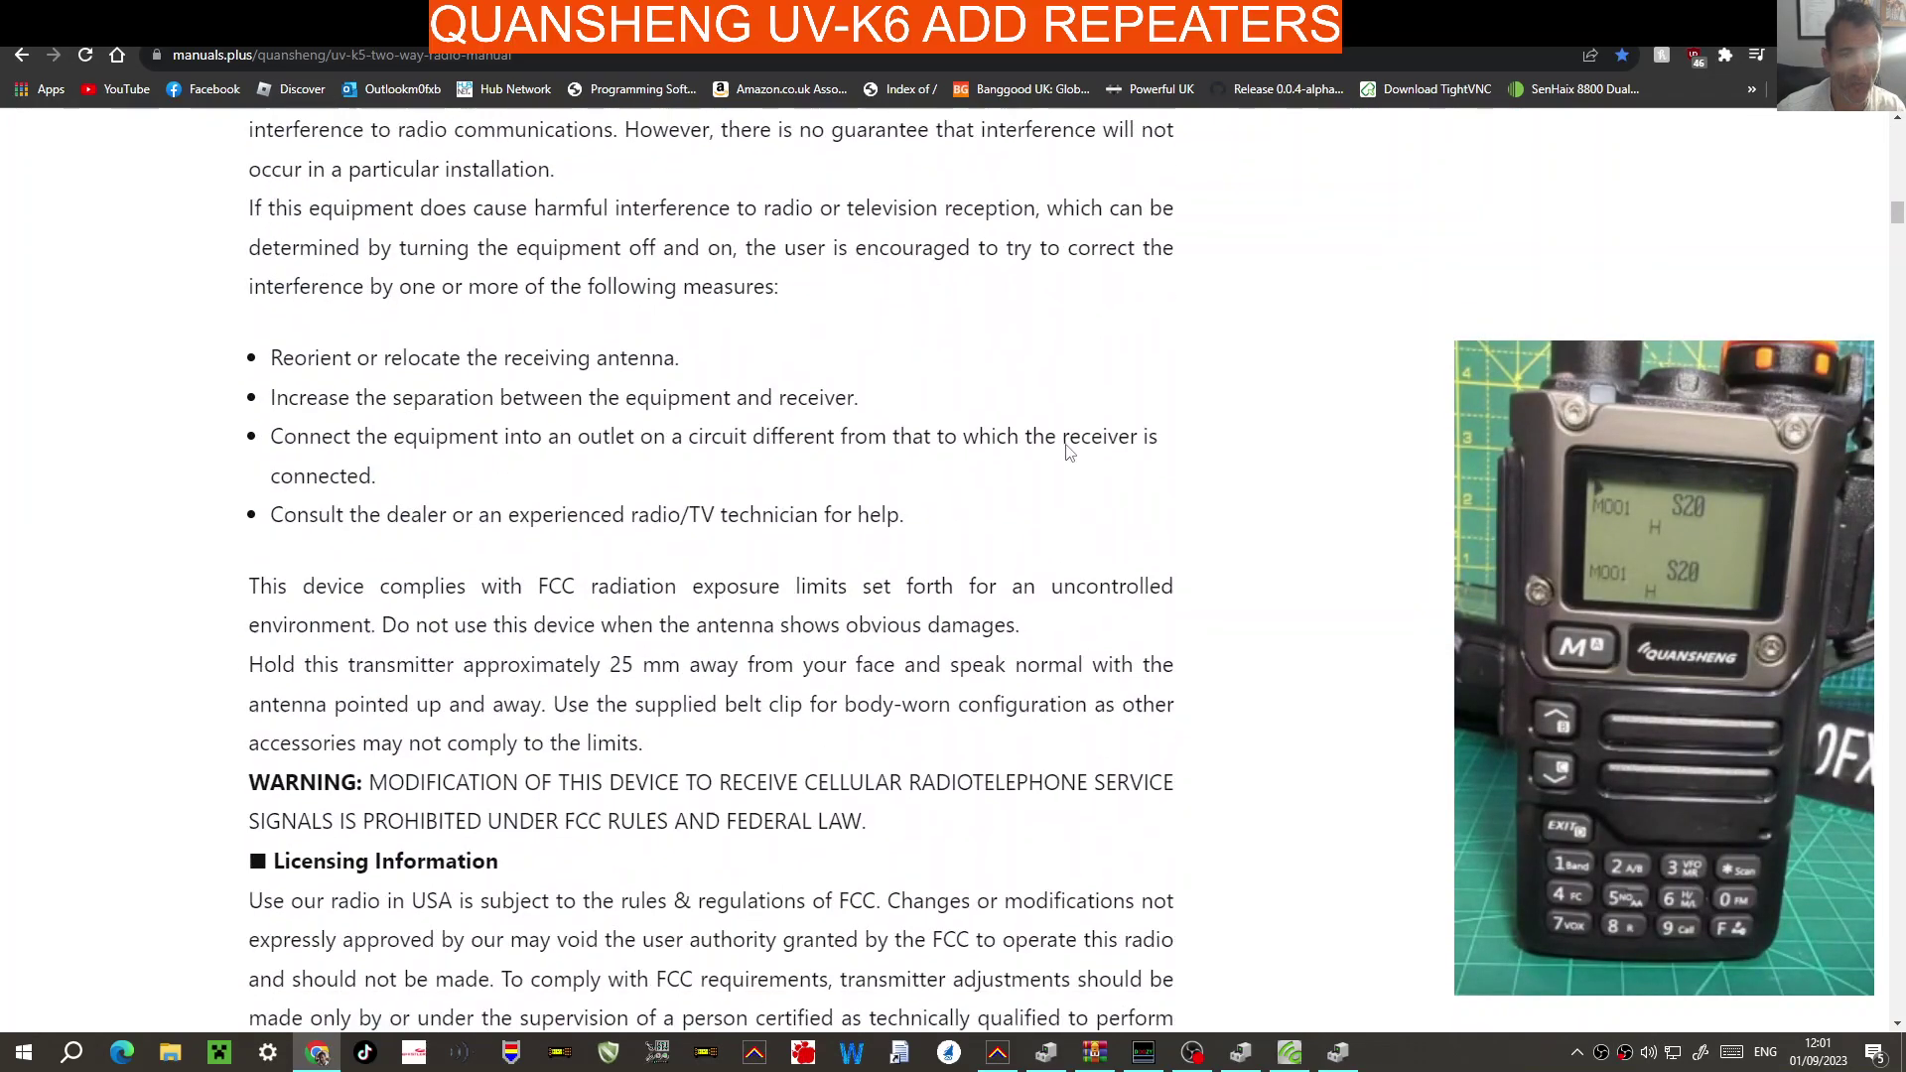
scroll(1063, 443, up, 20)
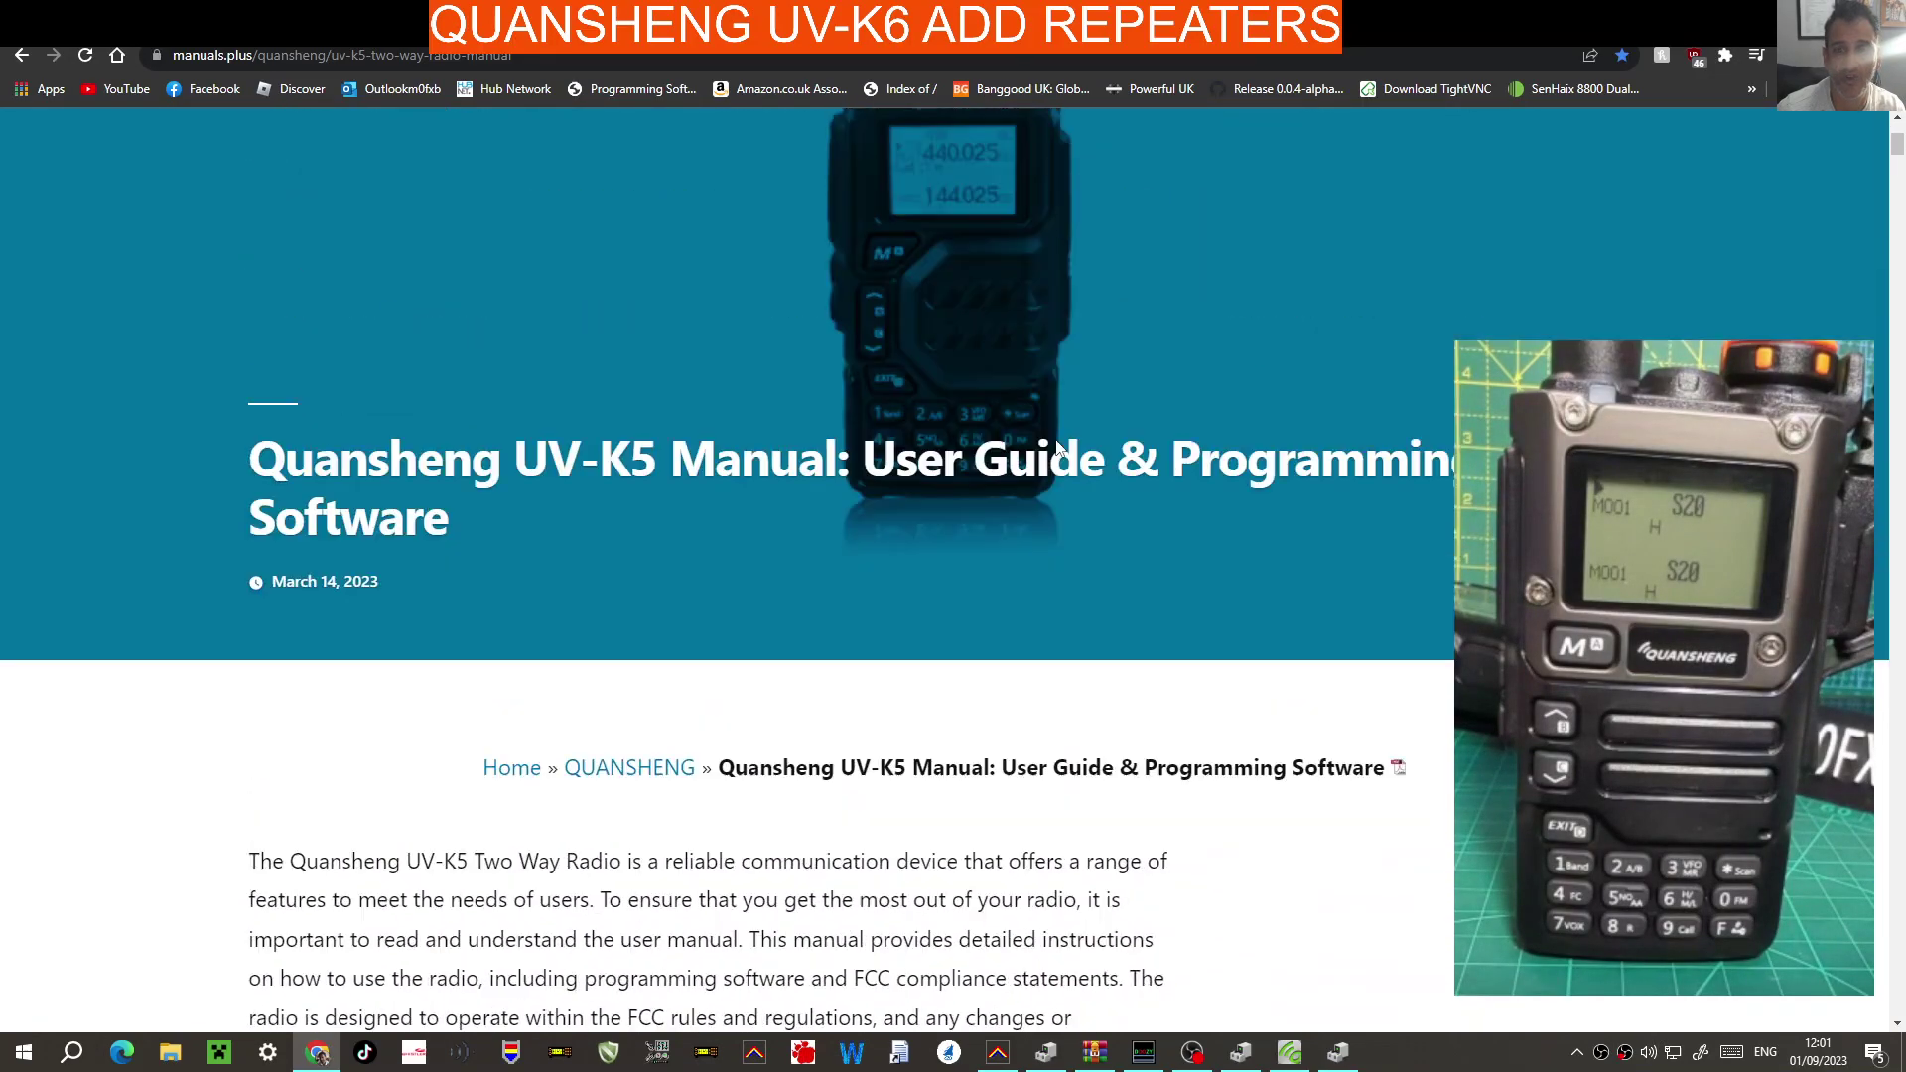
scroll(1050, 439, down, 1)
scroll(1052, 439, up, 1)
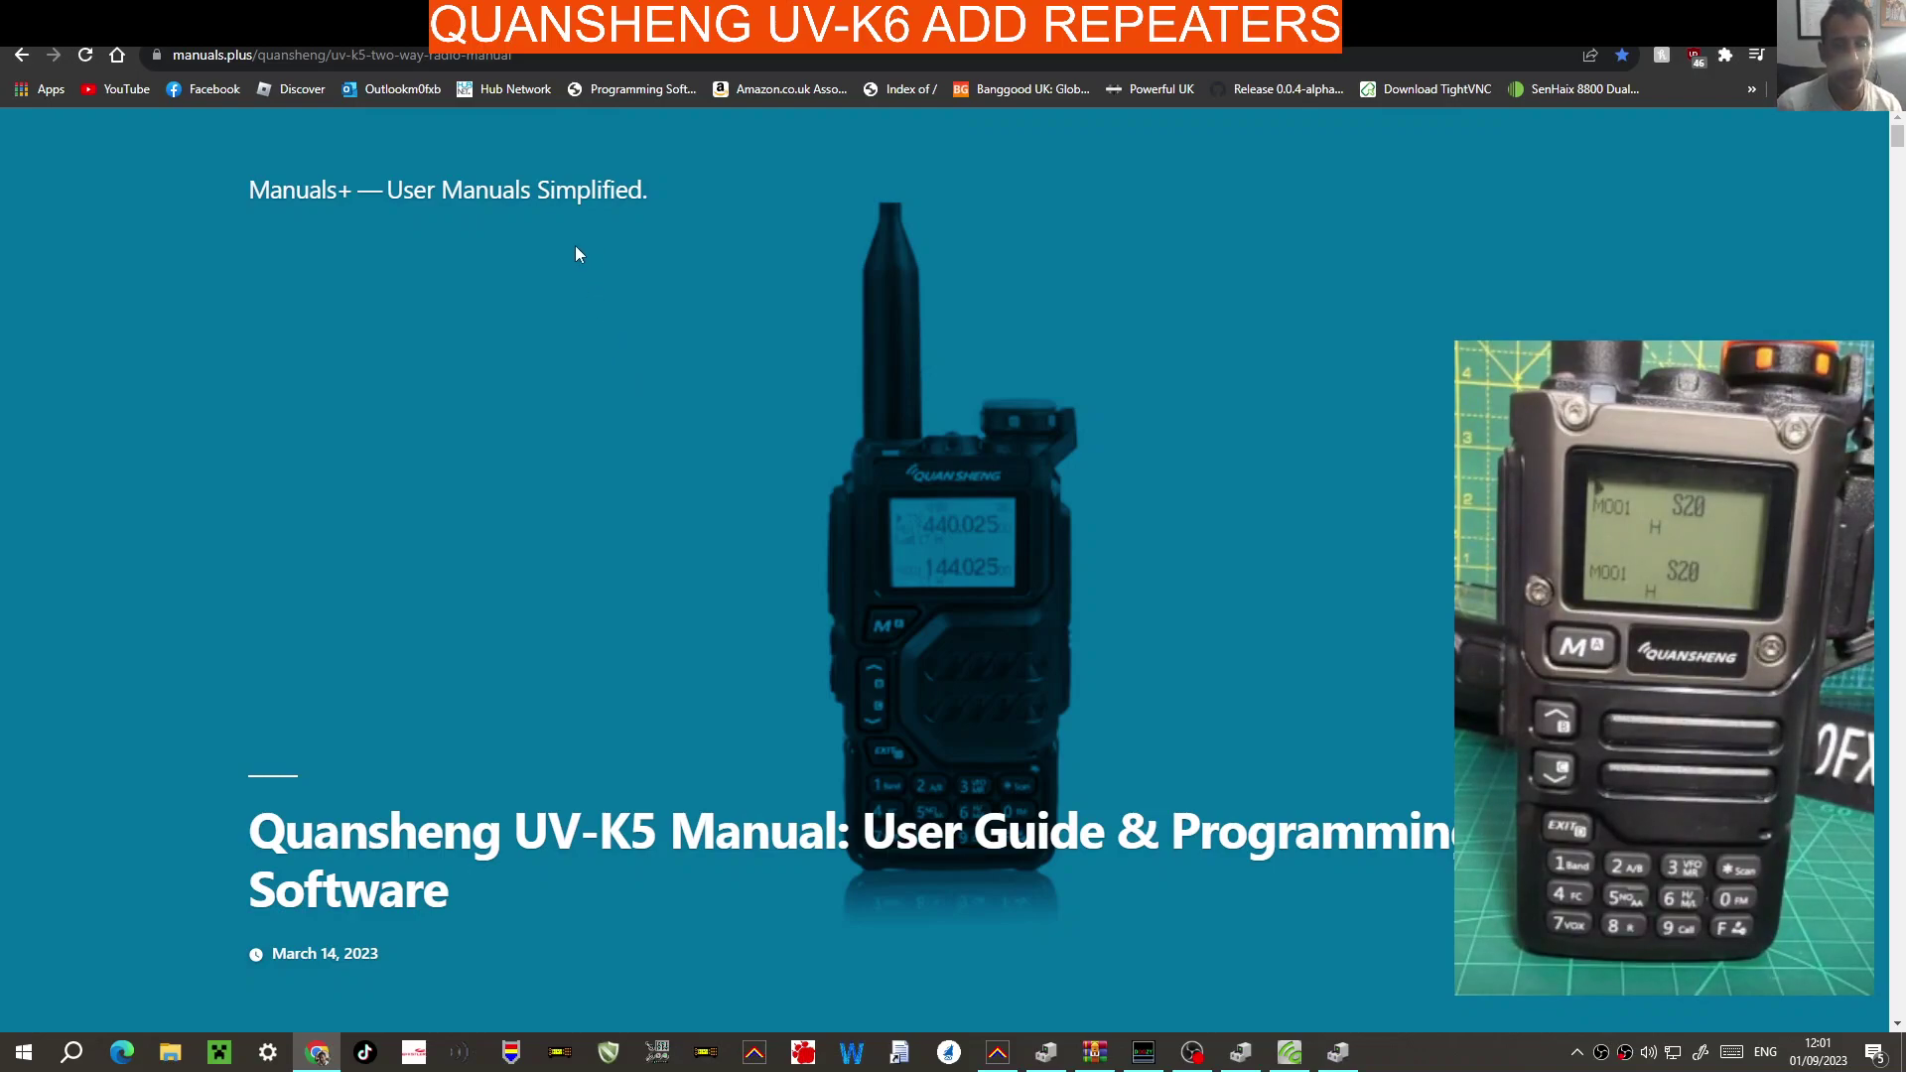
key(ctrl+Tab)
scroll(1075, 556, up, 5)
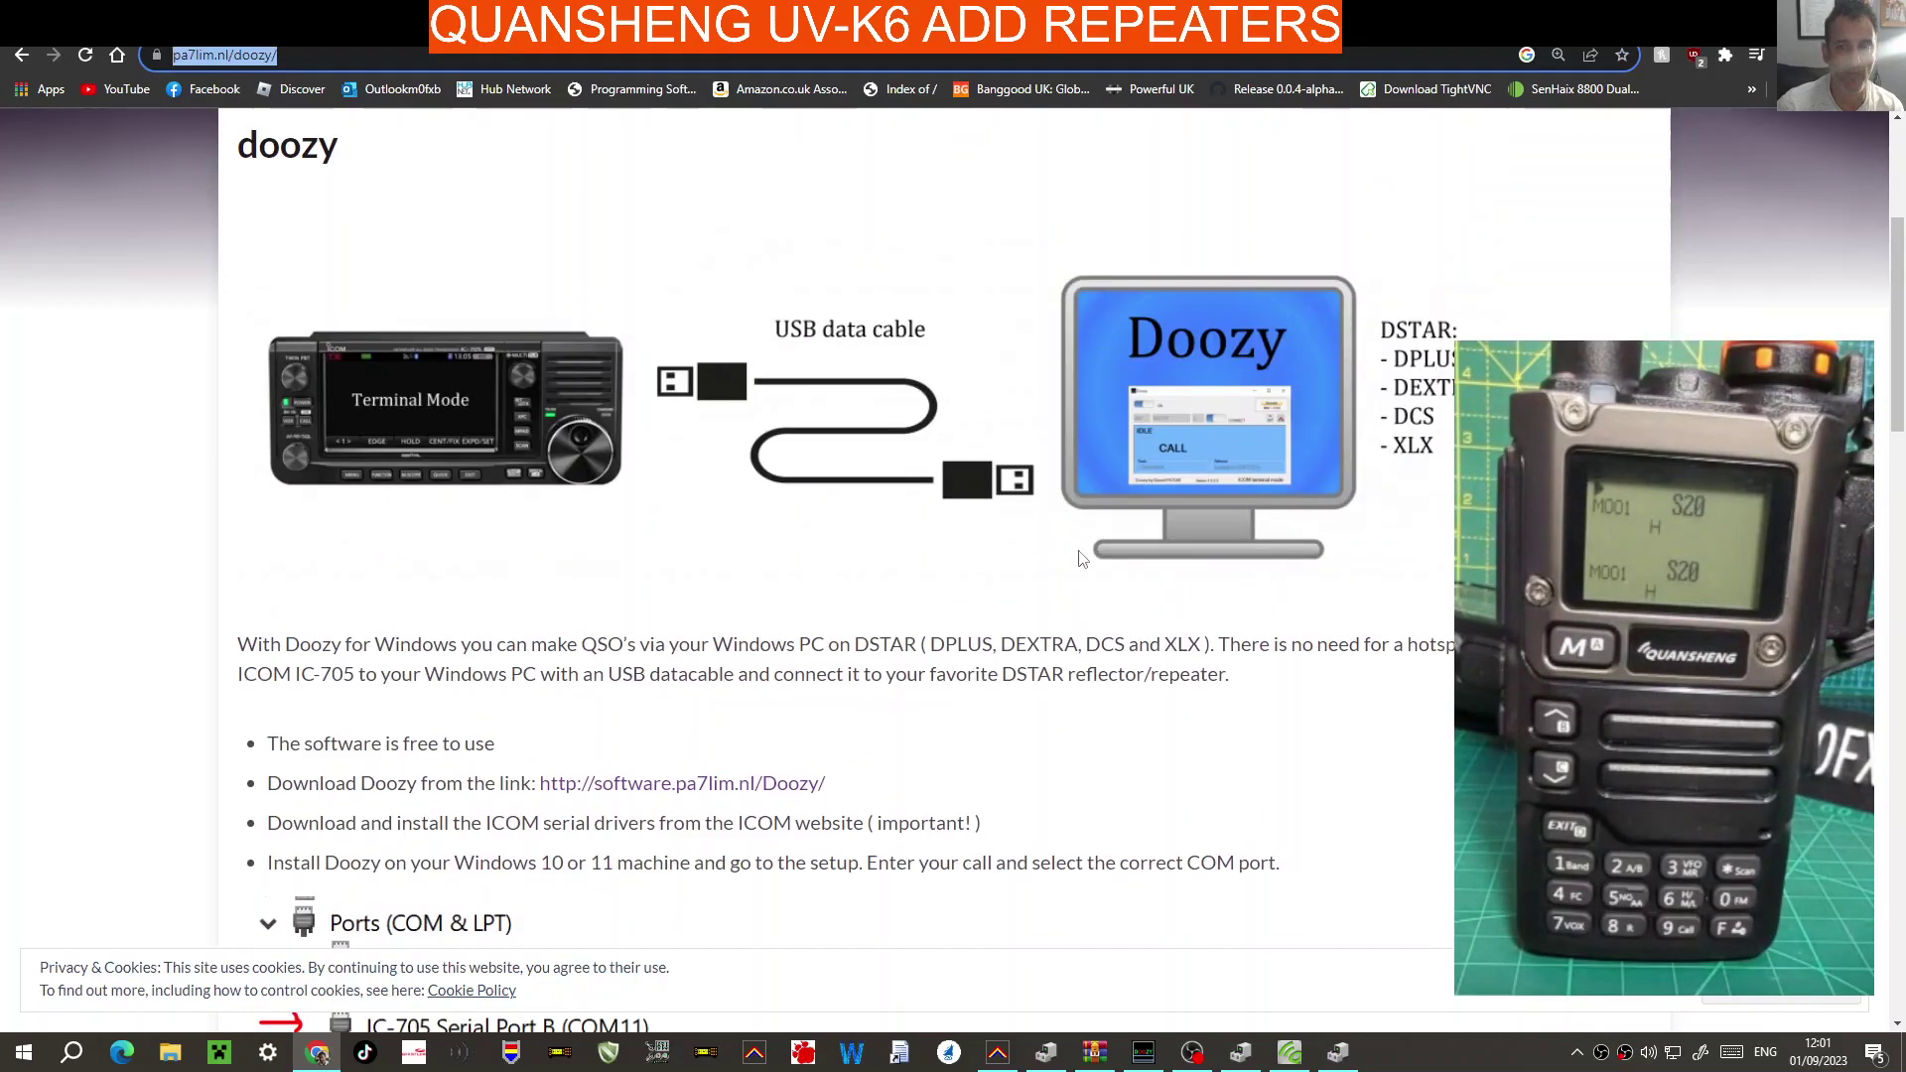
scroll(1077, 558, down, 2)
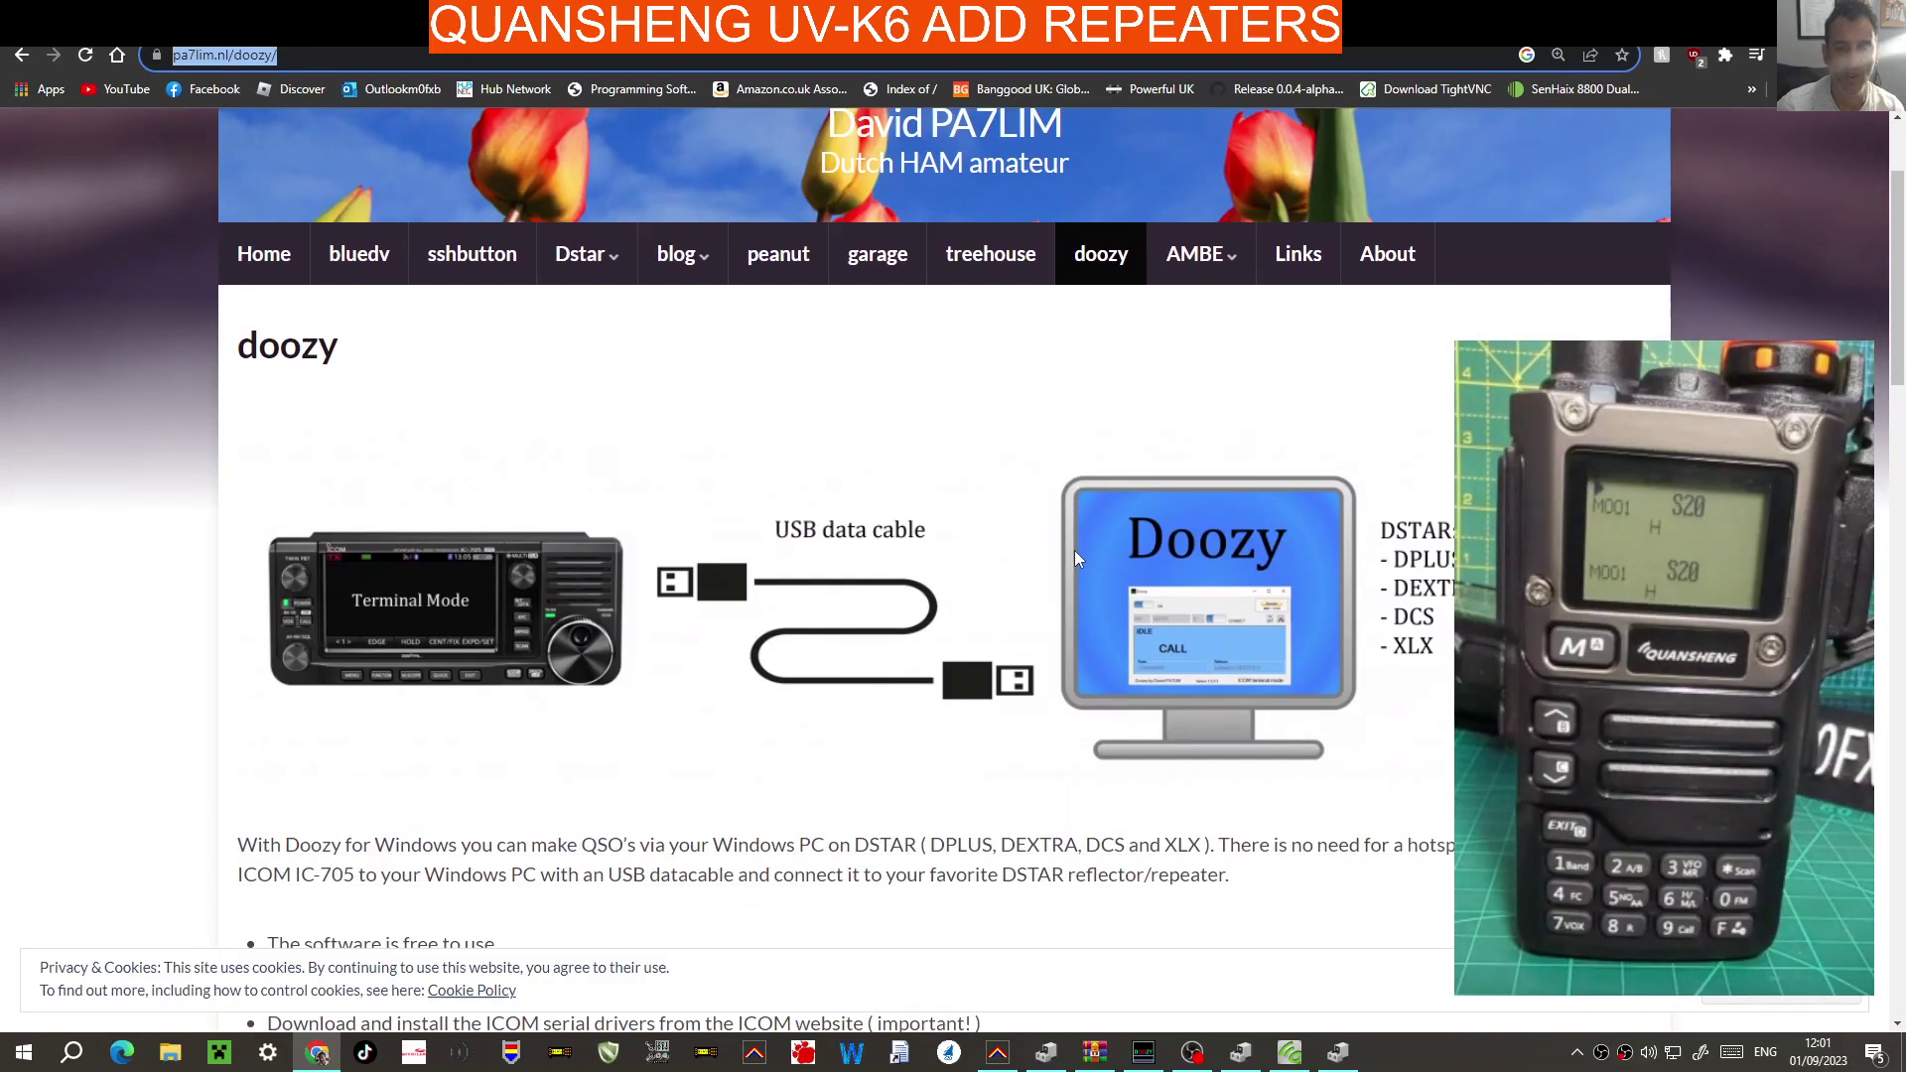